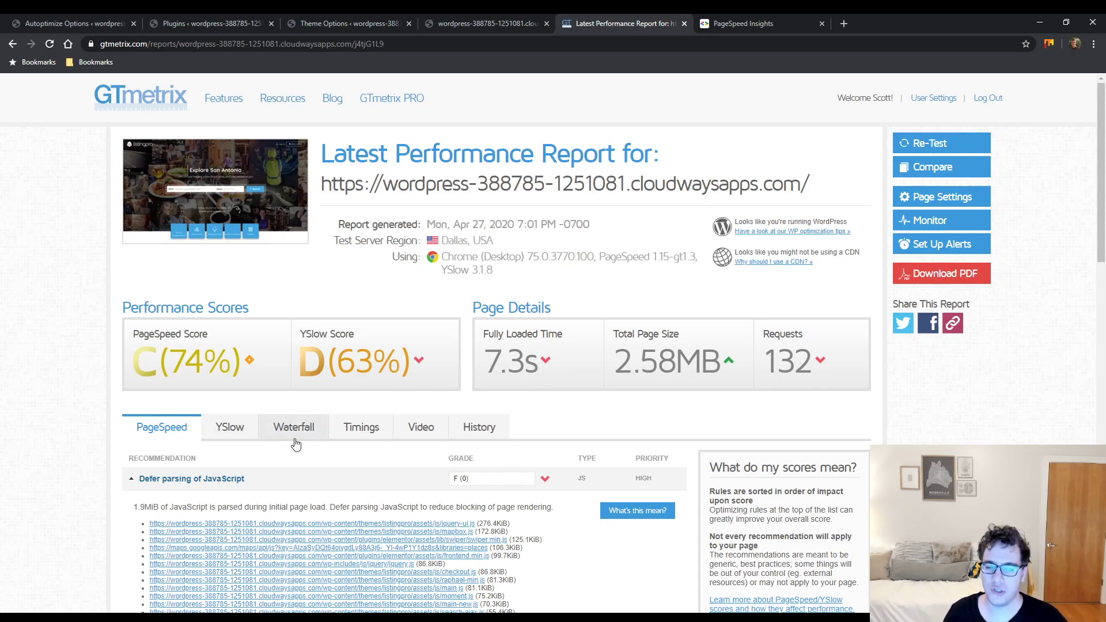
- Move down the PageSpeed recommendations and expand the Minify JavaScript details
{"action": "scroll", "coordinate": [308, 446], "scroll_direction": "down", "scroll_amount": 2}
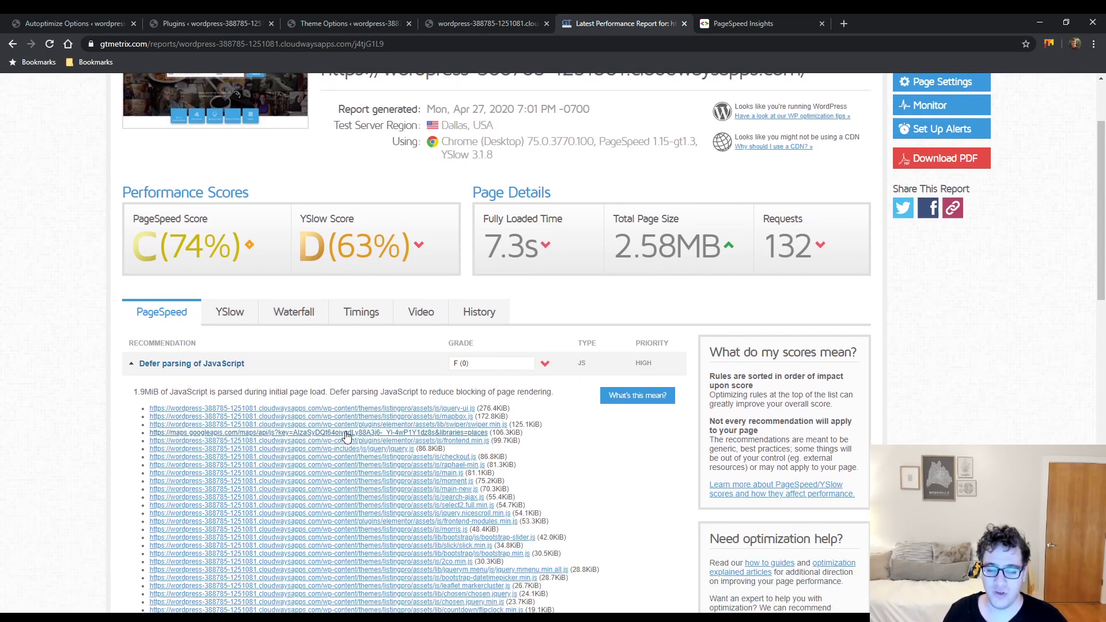
{"action": "scroll", "coordinate": [348, 432], "scroll_direction": "down", "scroll_amount": 2}
{"action": "scroll", "coordinate": [348, 431], "scroll_direction": "down", "scroll_amount": 2}
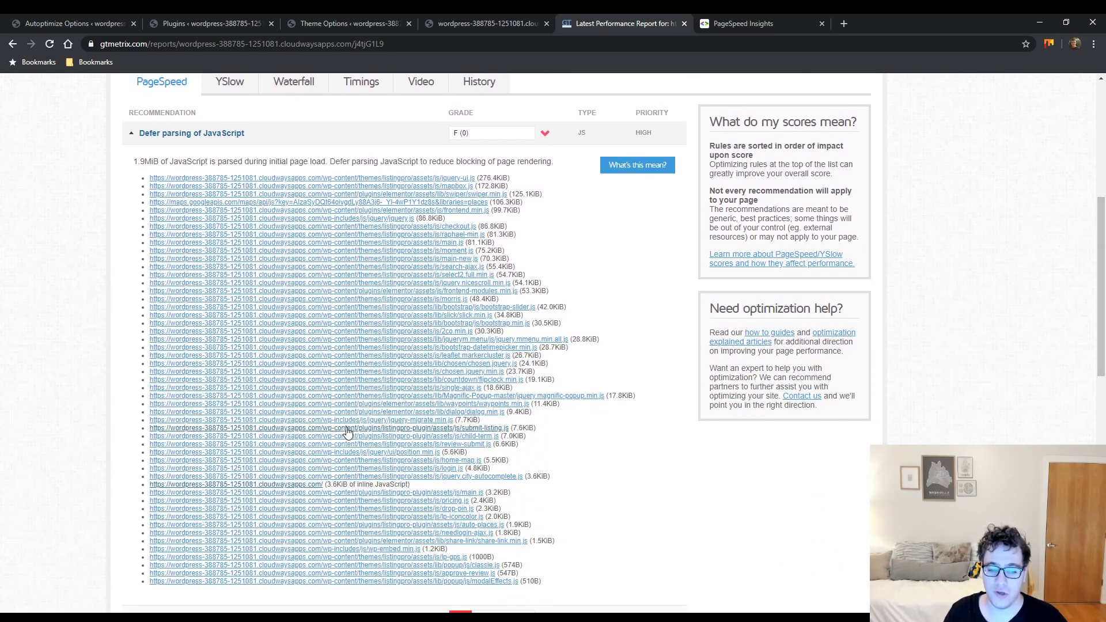
{"action": "scroll", "coordinate": [348, 432], "scroll_direction": "down", "scroll_amount": 2}
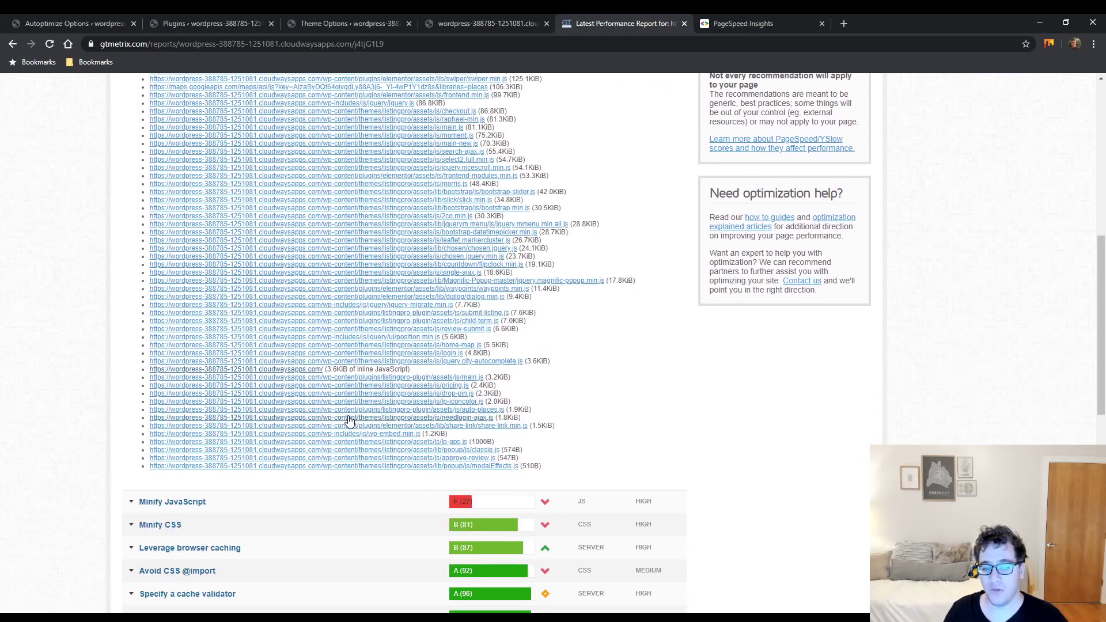
{"action": "left_click", "coordinate": [304, 500]}
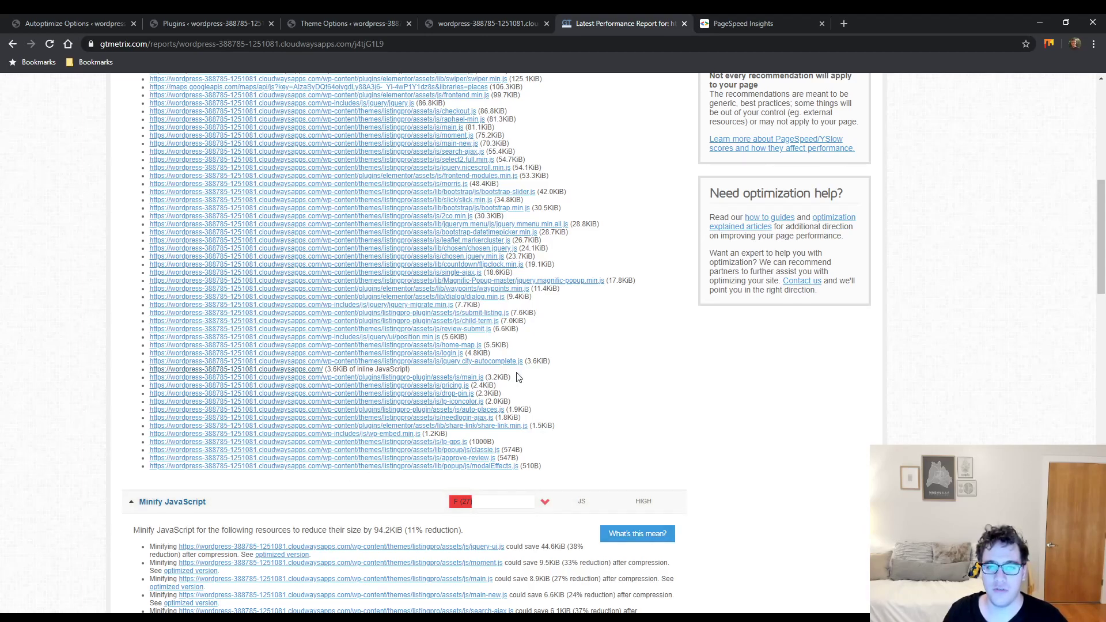
- Collapse Defer parsing of JavaScript, then expand and collapse Minify CSS
{"action": "scroll", "coordinate": [314, 411], "scroll_direction": "up", "scroll_amount": 7}
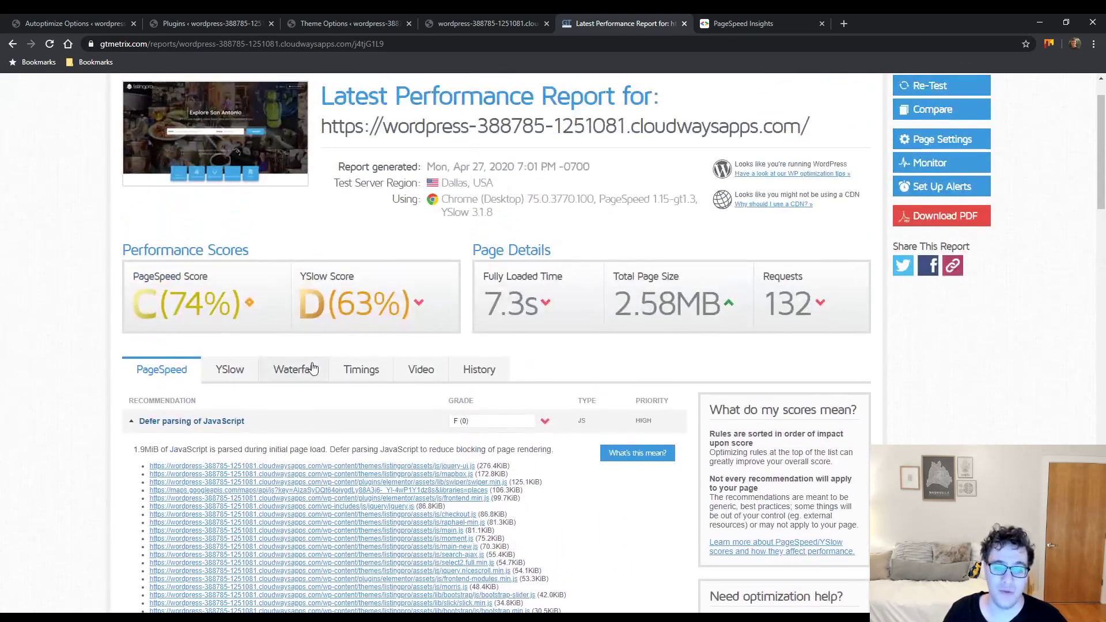
{"action": "left_click", "coordinate": [280, 423]}
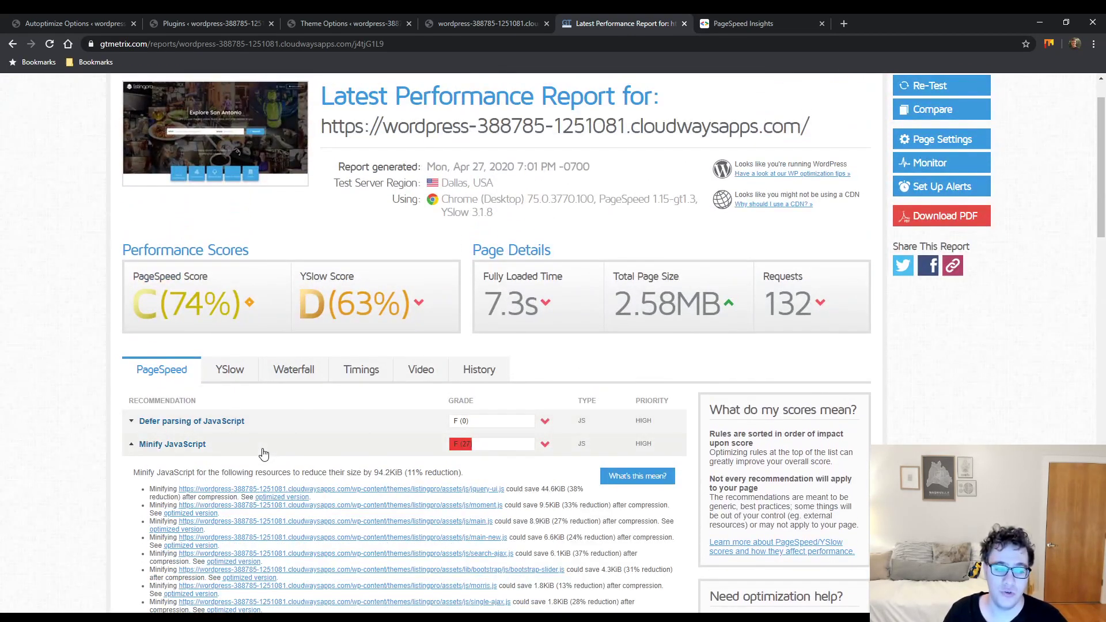
{"action": "left_click", "coordinate": [259, 470]}
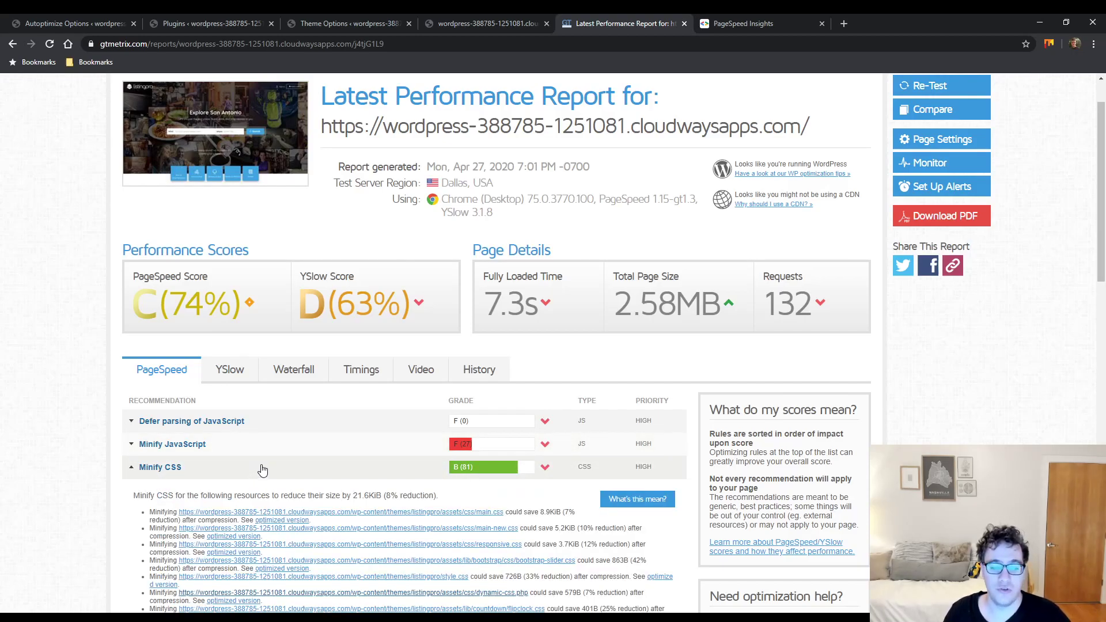
{"action": "left_click", "coordinate": [260, 469]}
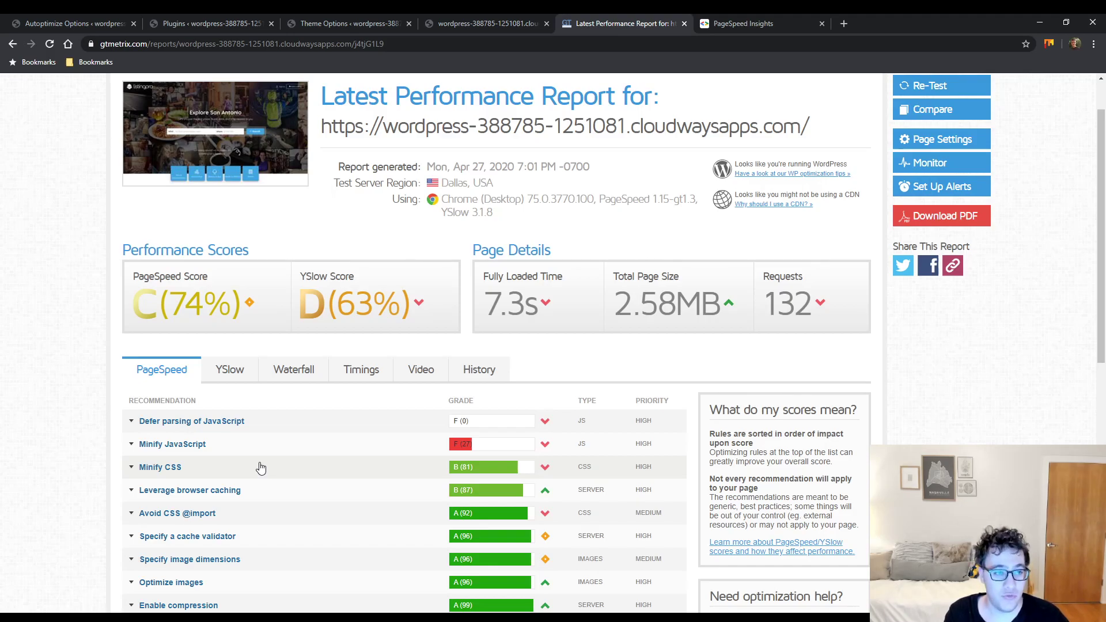
- Close the Autoptimize Options and Theme Options tabs, then view the 132-request waterfall chart
{"action": "left_click", "coordinate": [134, 23]}
{"action": "left_click", "coordinate": [271, 25]}
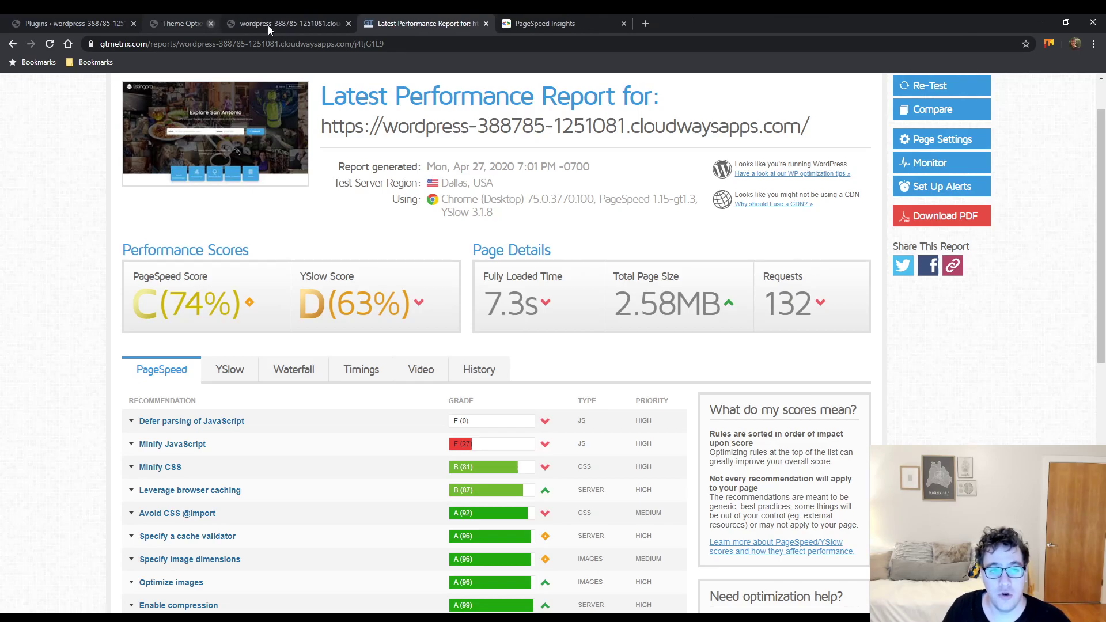
{"action": "left_click", "coordinate": [275, 448]}
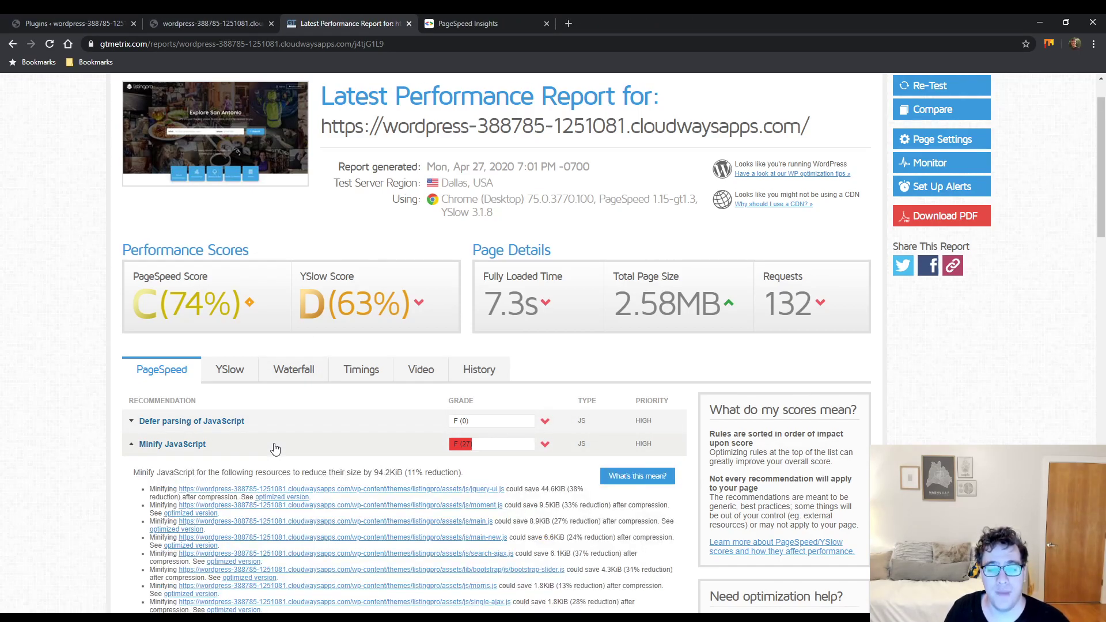
{"action": "left_click", "coordinate": [274, 448]}
{"action": "left_click", "coordinate": [264, 375]}
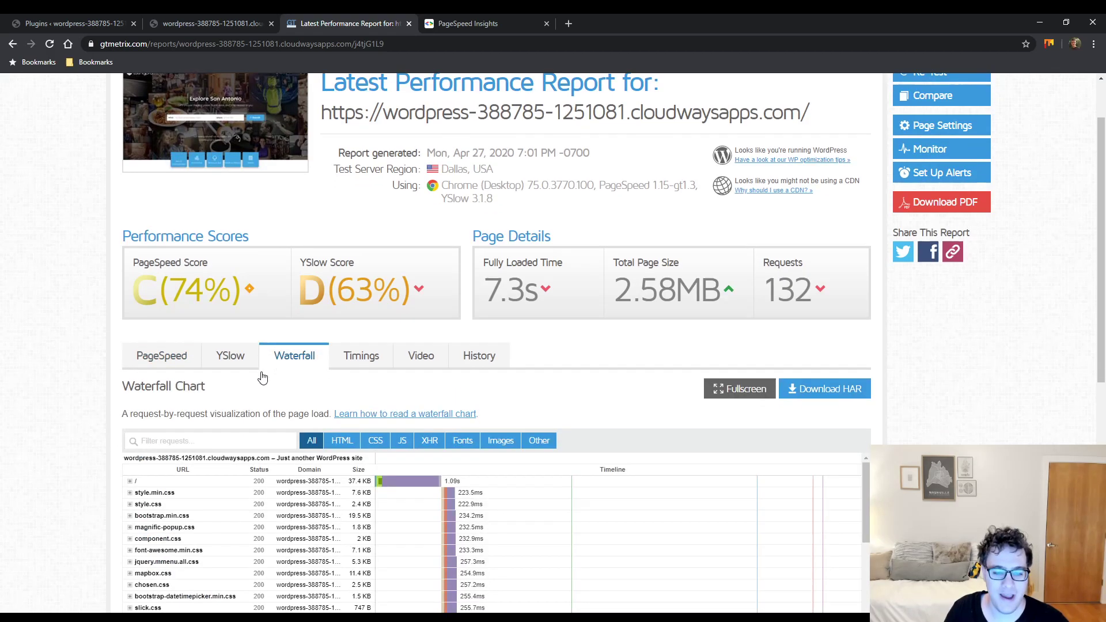
{"action": "scroll", "coordinate": [262, 377], "scroll_direction": "down", "scroll_amount": 3}
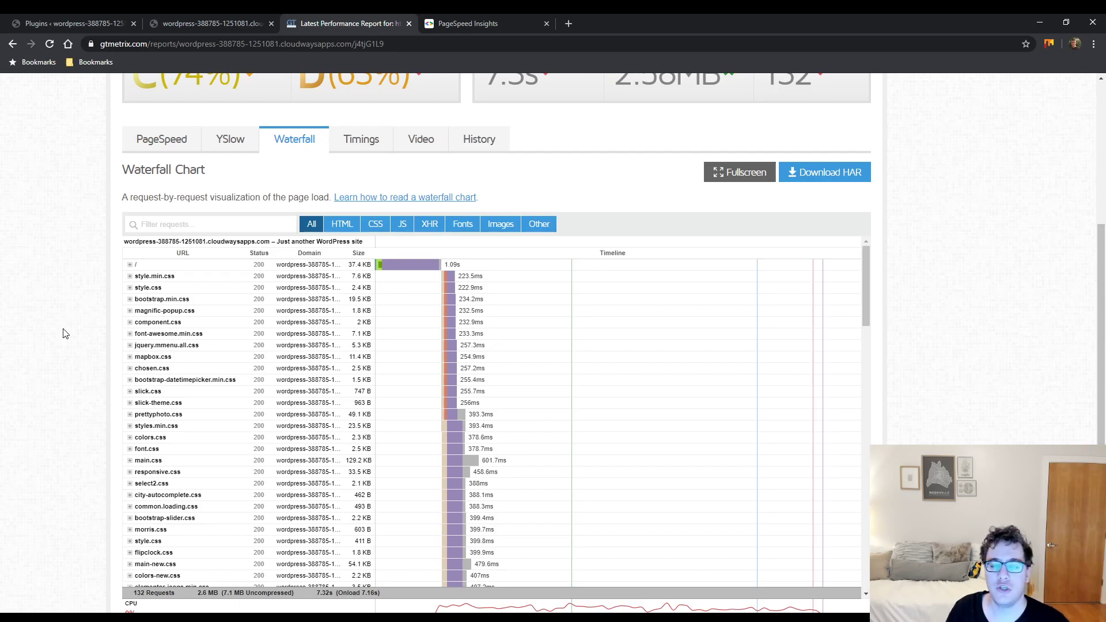
- On the ListingPro homepage, set the What search field to Arts & Entertainment
{"action": "left_click", "coordinate": [237, 22]}
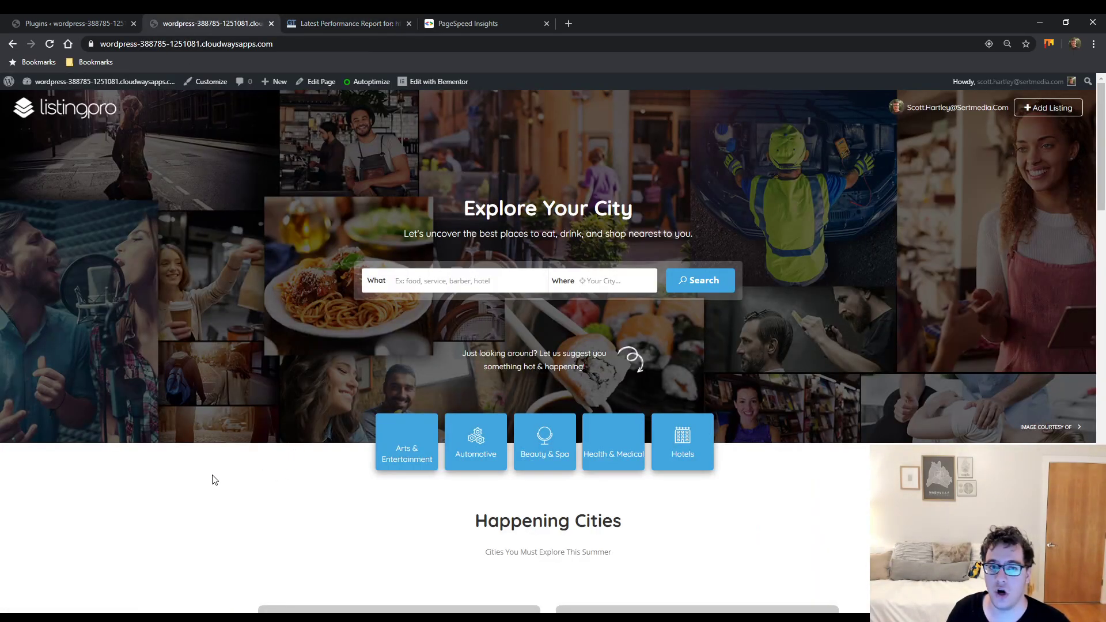
{"action": "scroll", "coordinate": [224, 458], "scroll_direction": "down", "scroll_amount": 15}
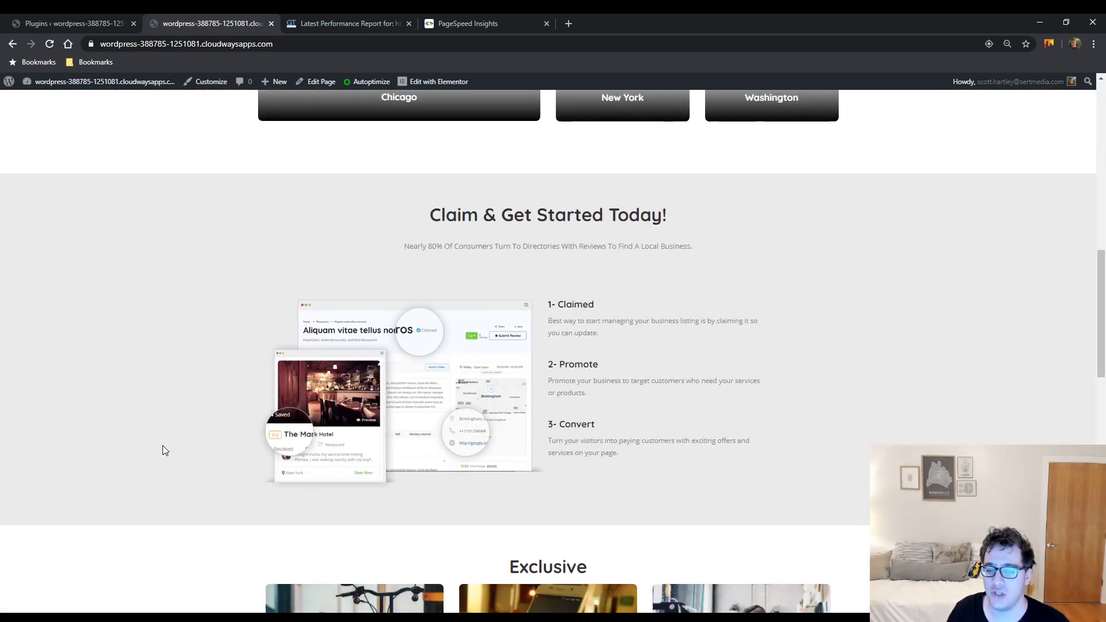
{"action": "scroll", "coordinate": [143, 443], "scroll_direction": "down", "scroll_amount": 3}
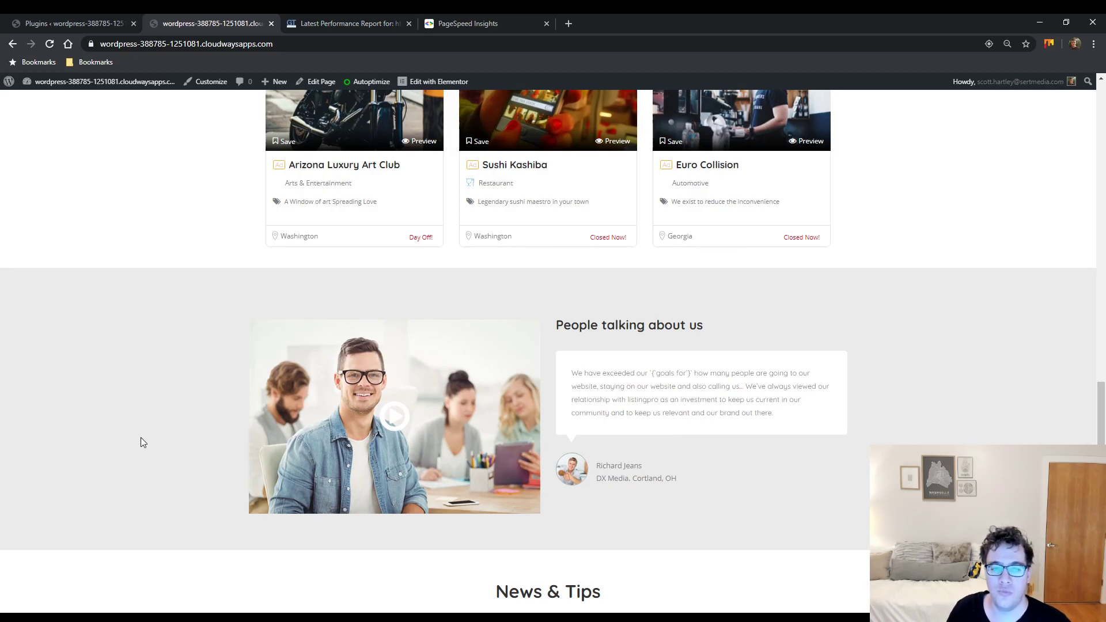
{"action": "scroll", "coordinate": [150, 440], "scroll_direction": "up", "scroll_amount": 18}
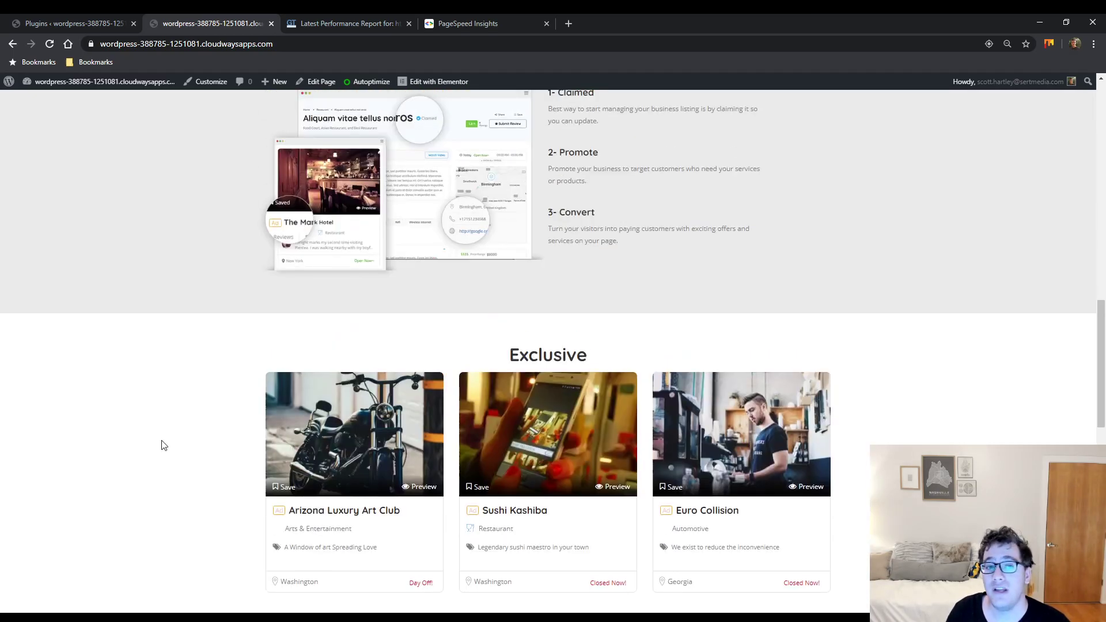
{"action": "scroll", "coordinate": [215, 407], "scroll_direction": "up", "scroll_amount": 1}
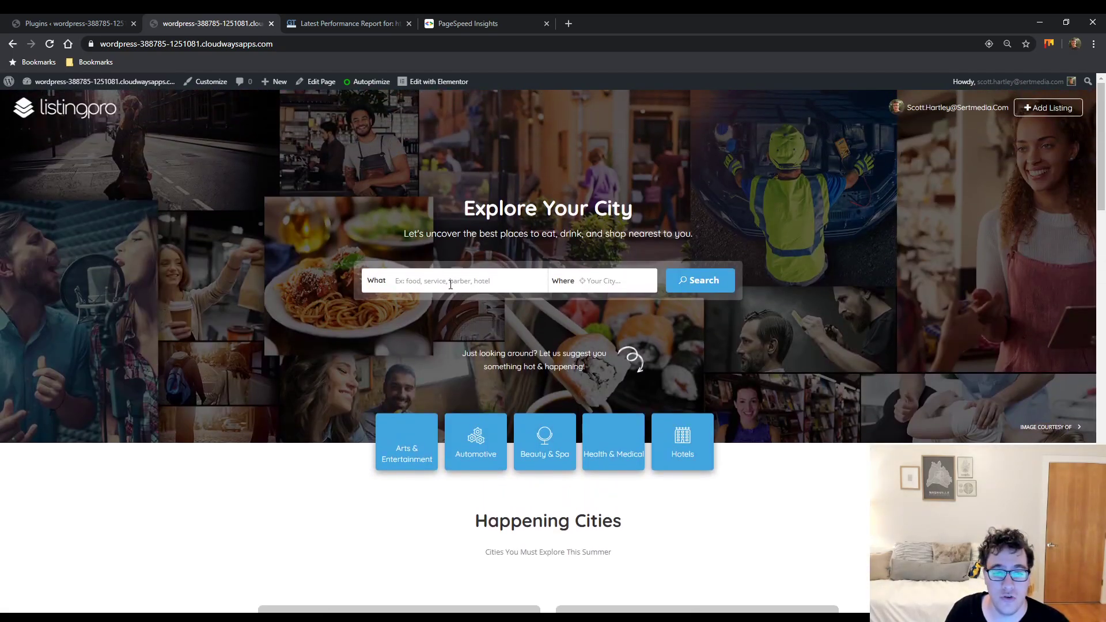
{"action": "left_click", "coordinate": [451, 285]}
{"action": "left_click", "coordinate": [416, 304]}
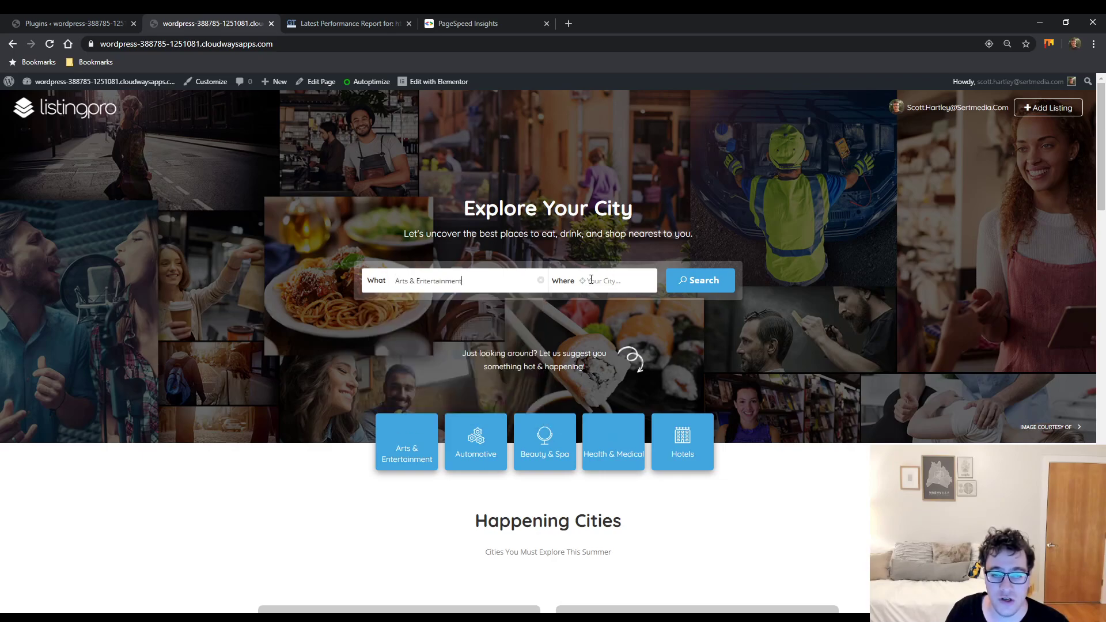
- Run the Arts & Entertainment search, select the results URL's query string, then return to Installed Plugins
{"action": "left_click", "coordinate": [693, 284]}
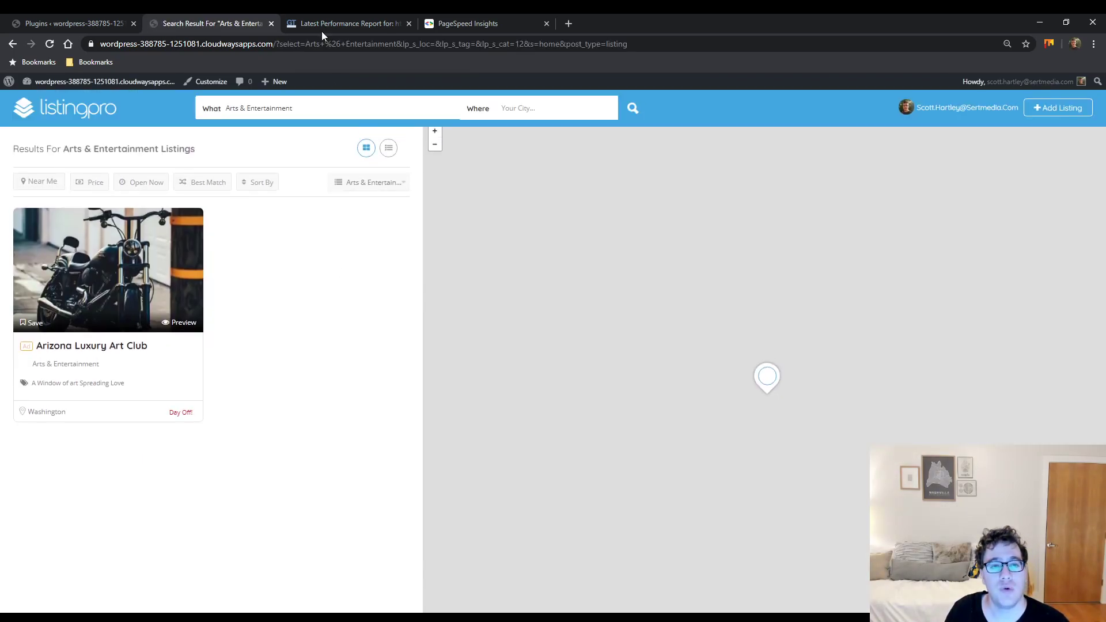
{"action": "left_click_drag", "start_coordinate": [310, 44], "coordinate": [656, 45]}
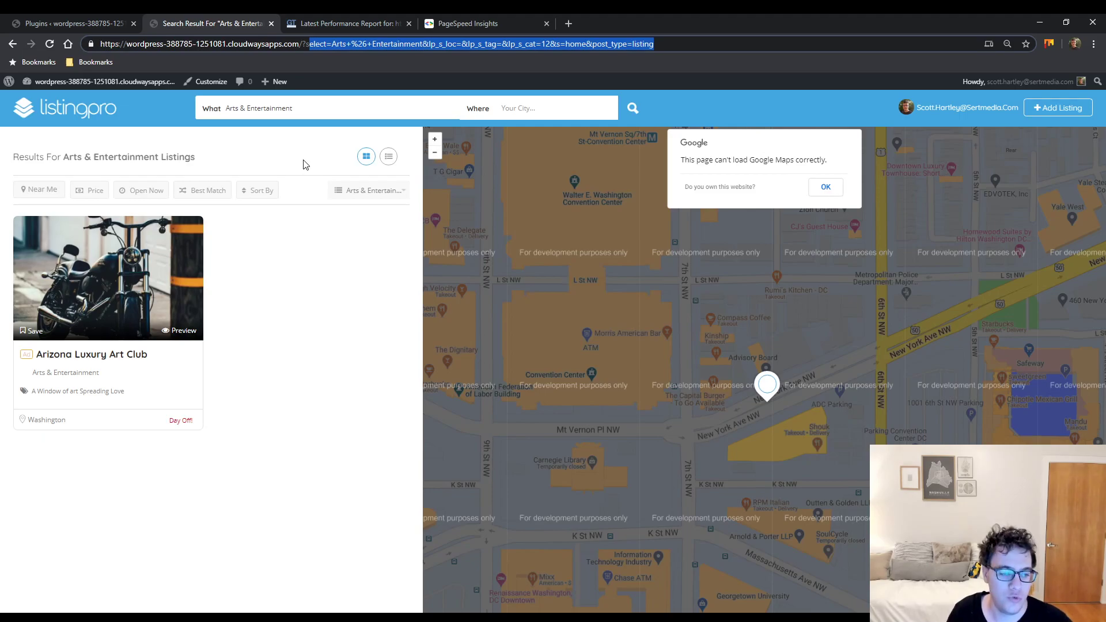
{"action": "left_click", "coordinate": [115, 23]}
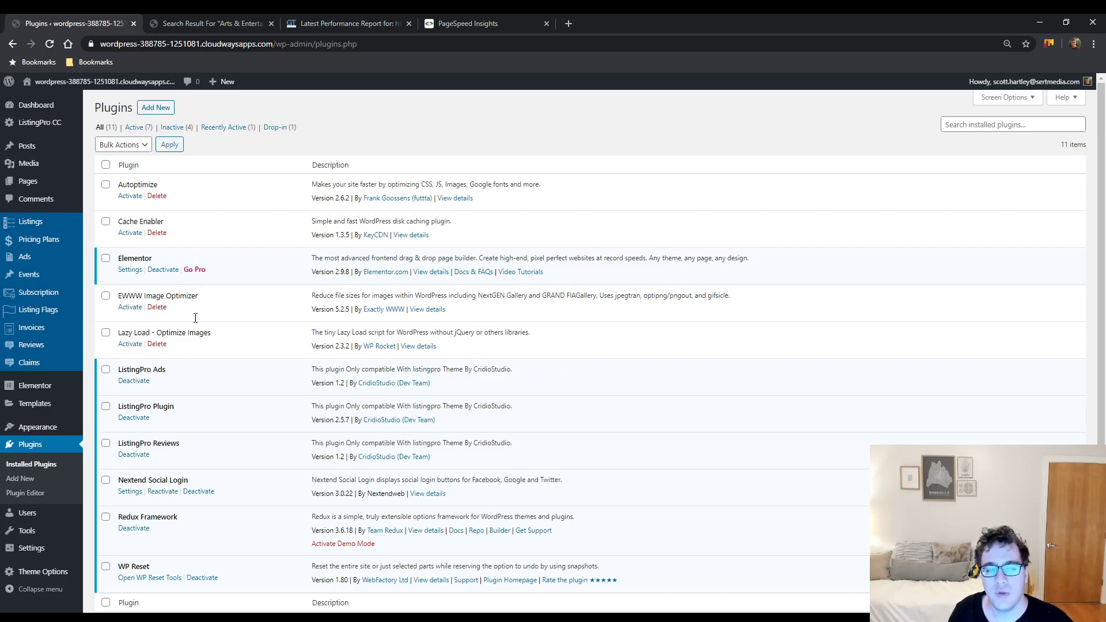
- Check the EWWW Image Optimizer and Lazy Load names, then activate Cache Enabler
{"action": "triple_click", "coordinate": [196, 296]}
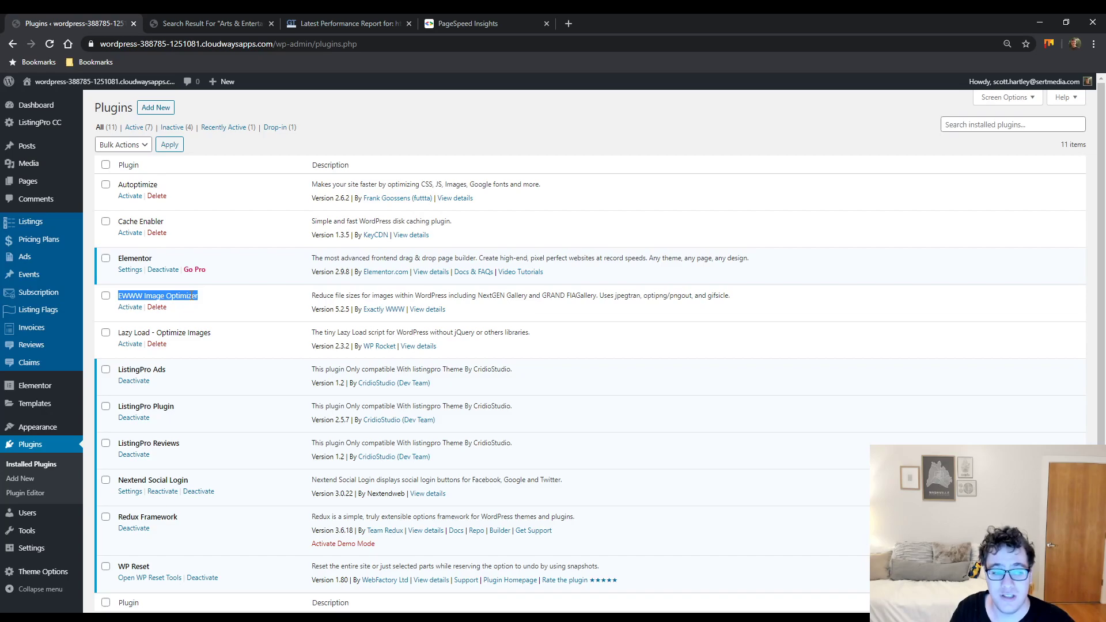
{"action": "double_click", "coordinate": [198, 333]}
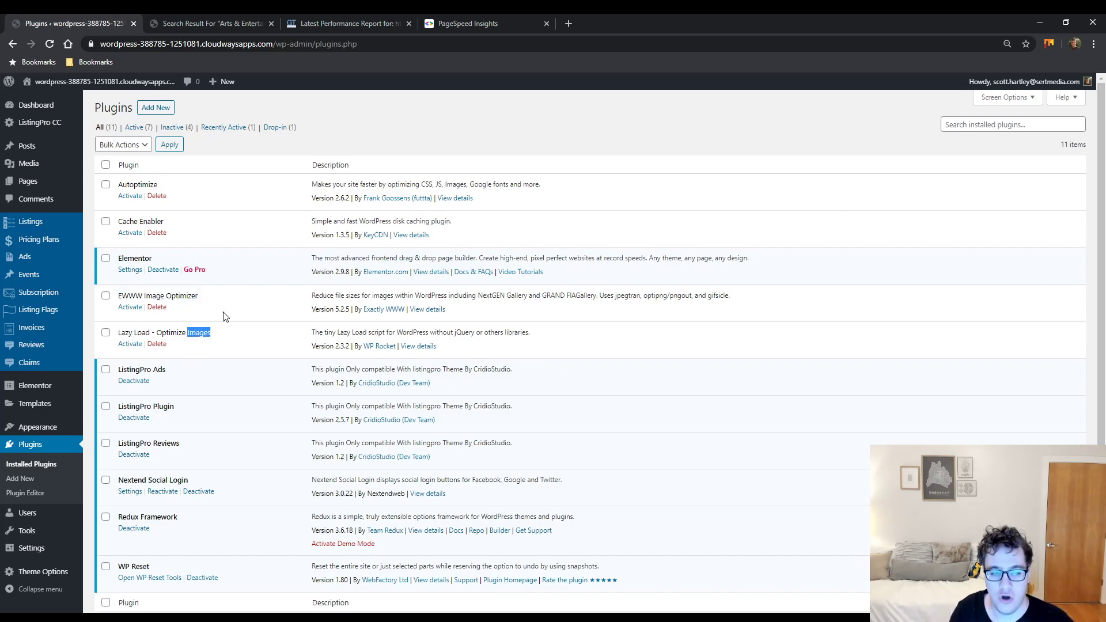
{"action": "left_click", "coordinate": [129, 233]}
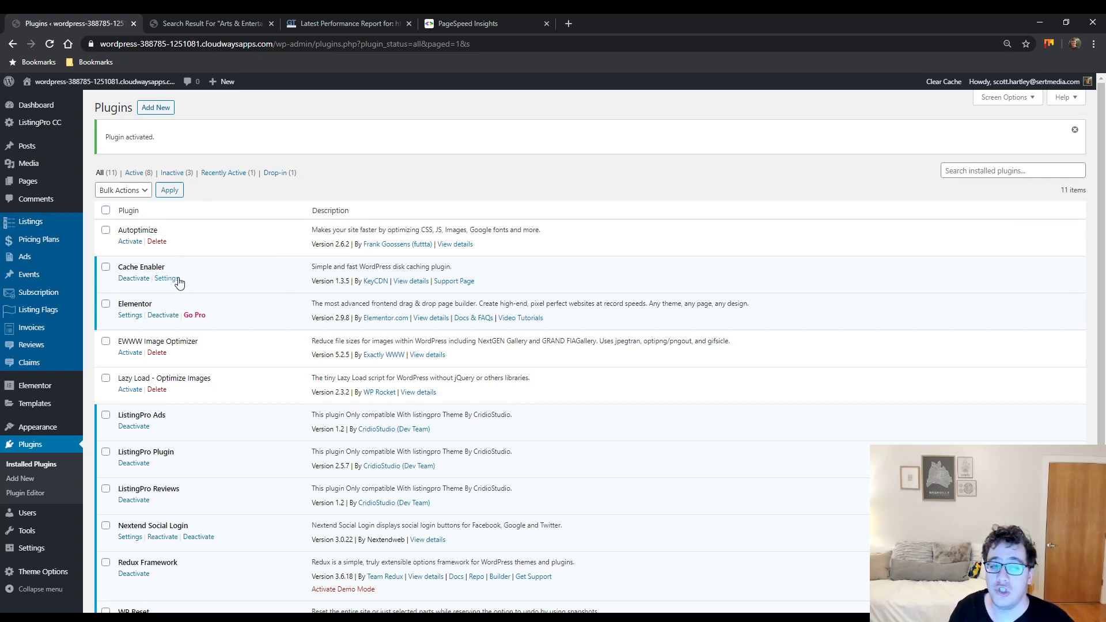
- In Cache Enabler settings, set Cache Expiry to 10 hours
{"action": "left_click", "coordinate": [167, 278]}
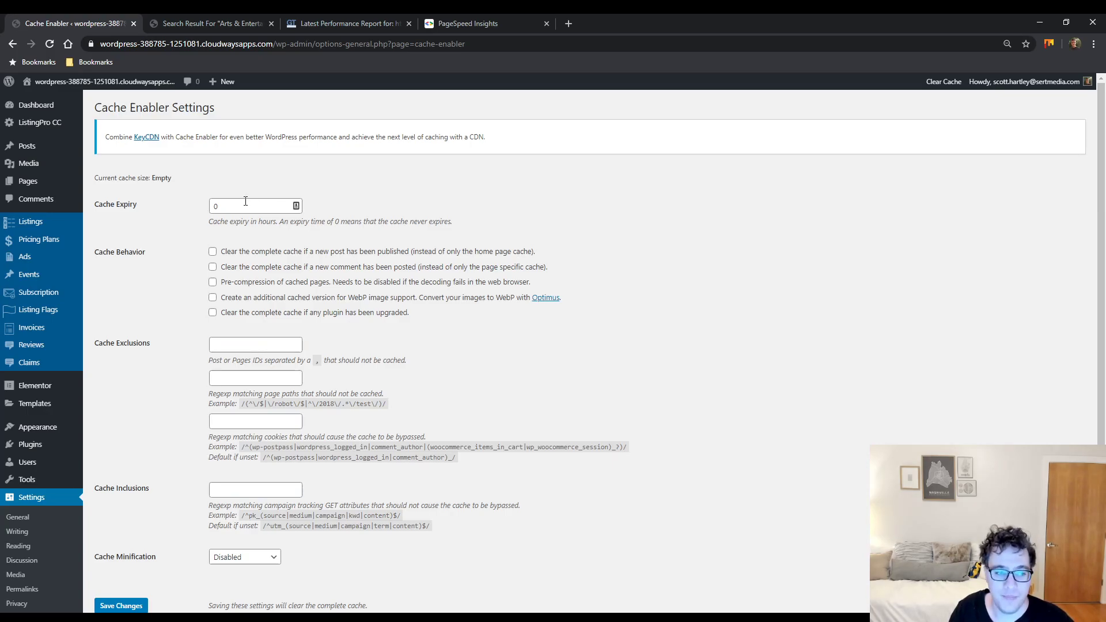
{"action": "double_click", "coordinate": [215, 206]}
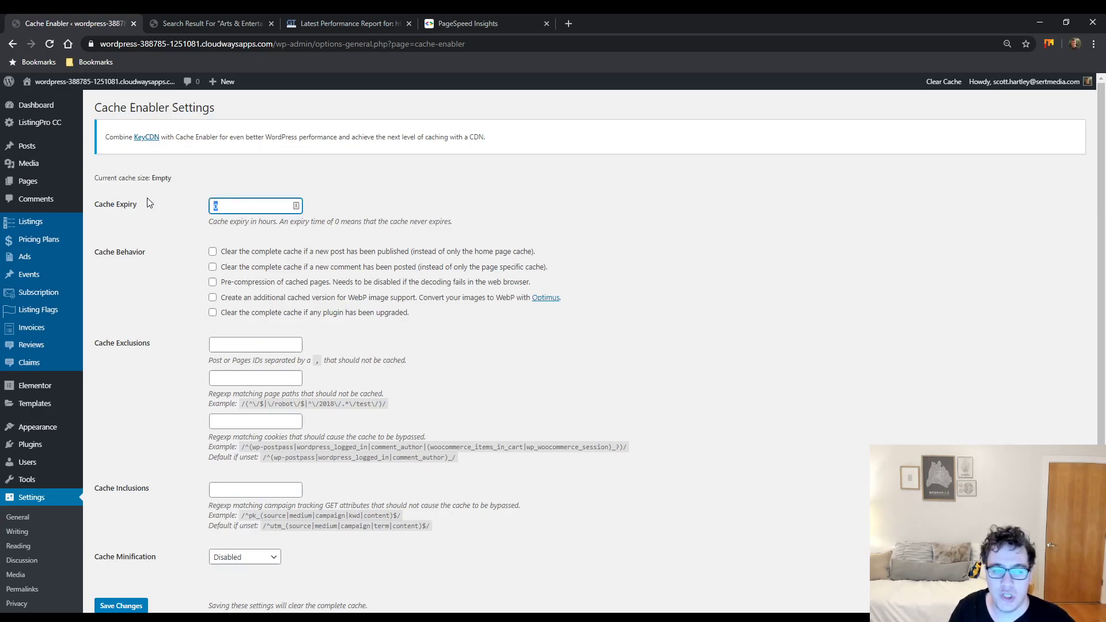
{"action": "type", "text": "10"}
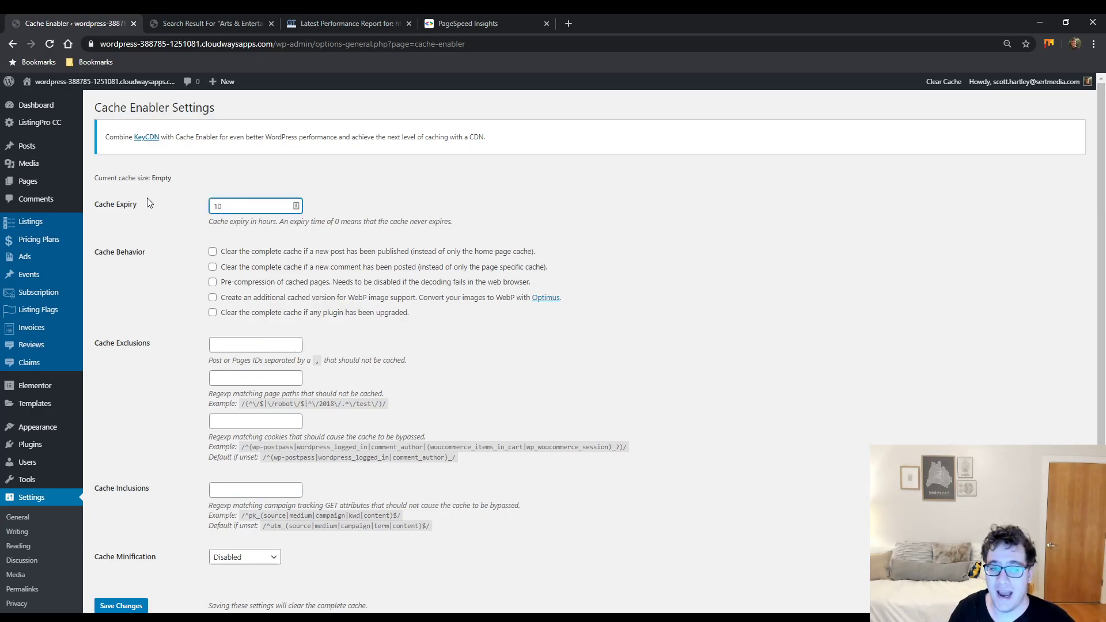
{"action": "left_click", "coordinate": [147, 219]}
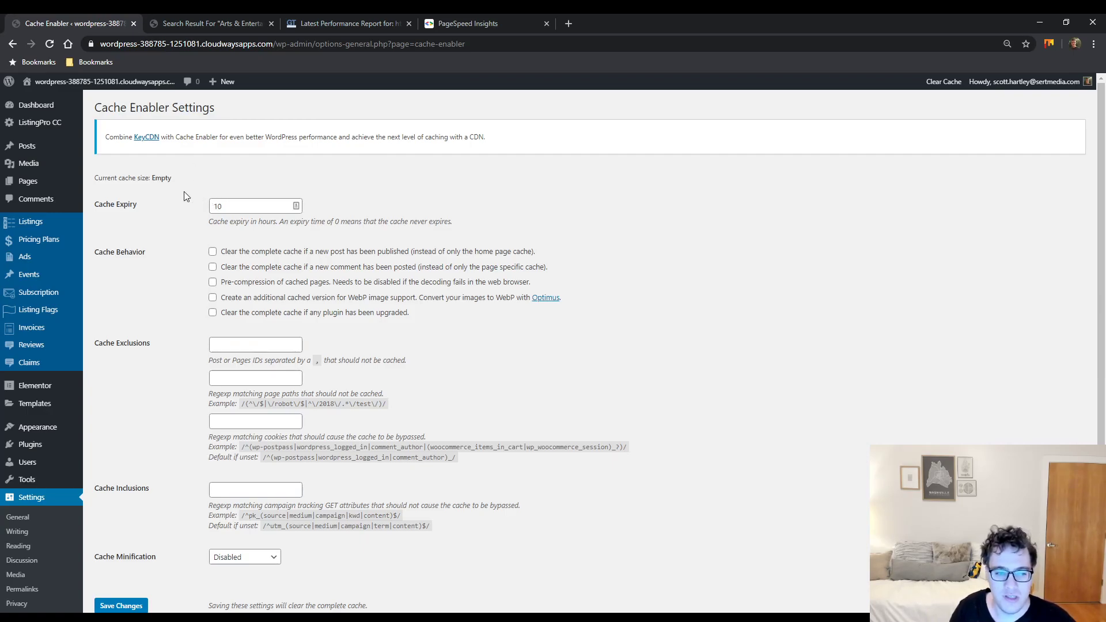
{"action": "left_click_drag", "start_coordinate": [138, 205], "coordinate": [116, 200]}
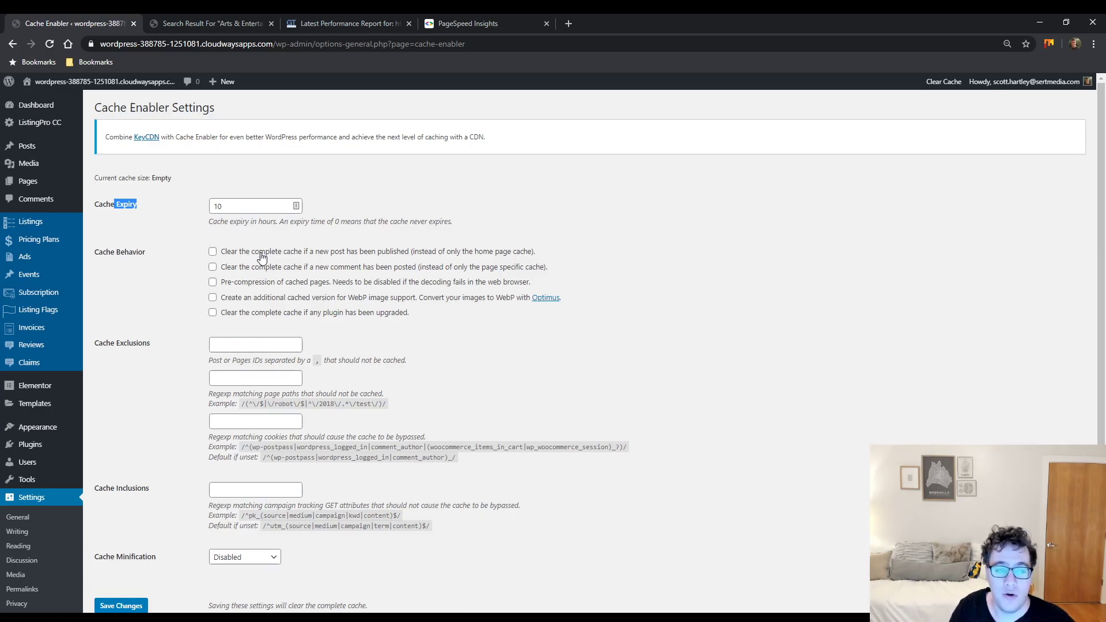
- Open the site's front page in a new tab, browse it to the footer, then go back to Cache Enabler
{"action": "middle_click", "coordinate": [117, 93]}
{"action": "left_click", "coordinate": [189, 20]}
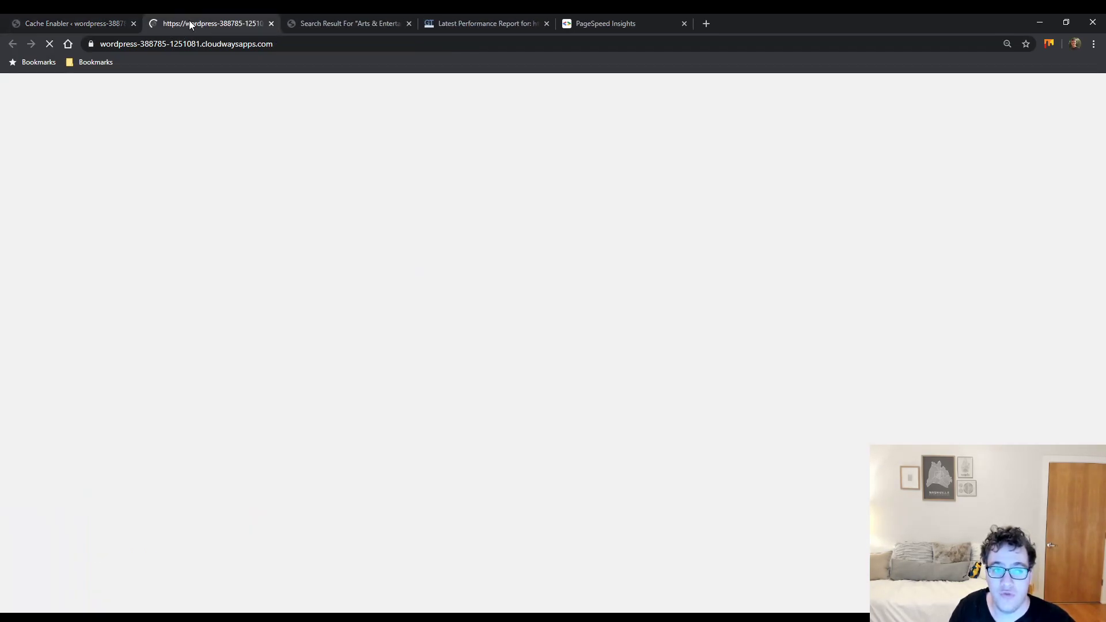
{"action": "scroll", "coordinate": [202, 222], "scroll_direction": "down", "scroll_amount": 20}
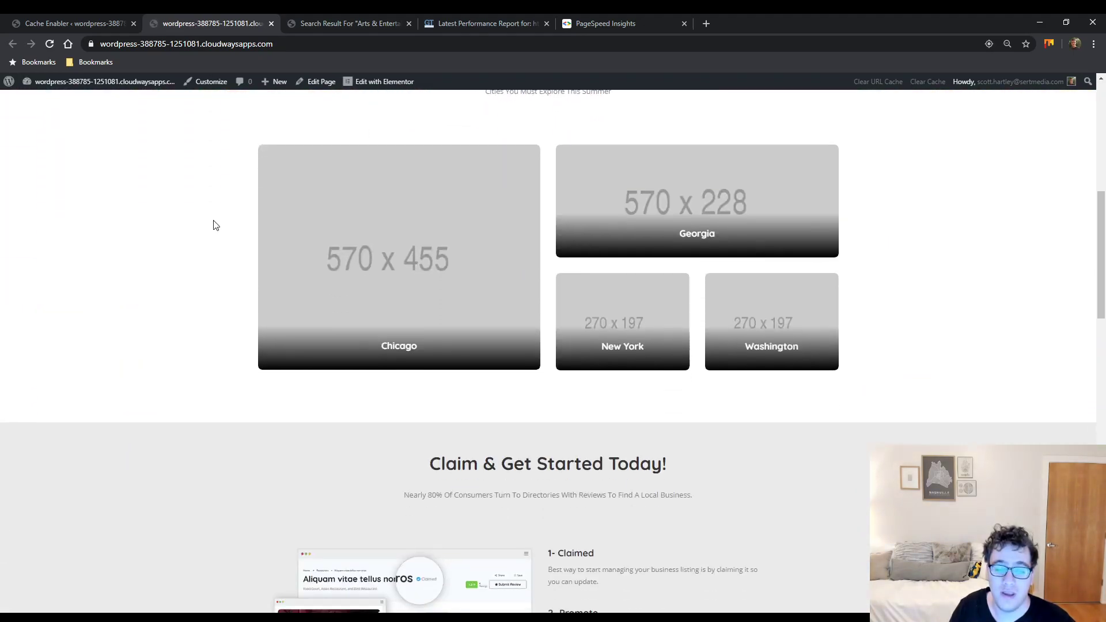
{"action": "scroll", "coordinate": [178, 235], "scroll_direction": "down", "scroll_amount": 1}
{"action": "scroll", "coordinate": [242, 242], "scroll_direction": "up", "scroll_amount": 5}
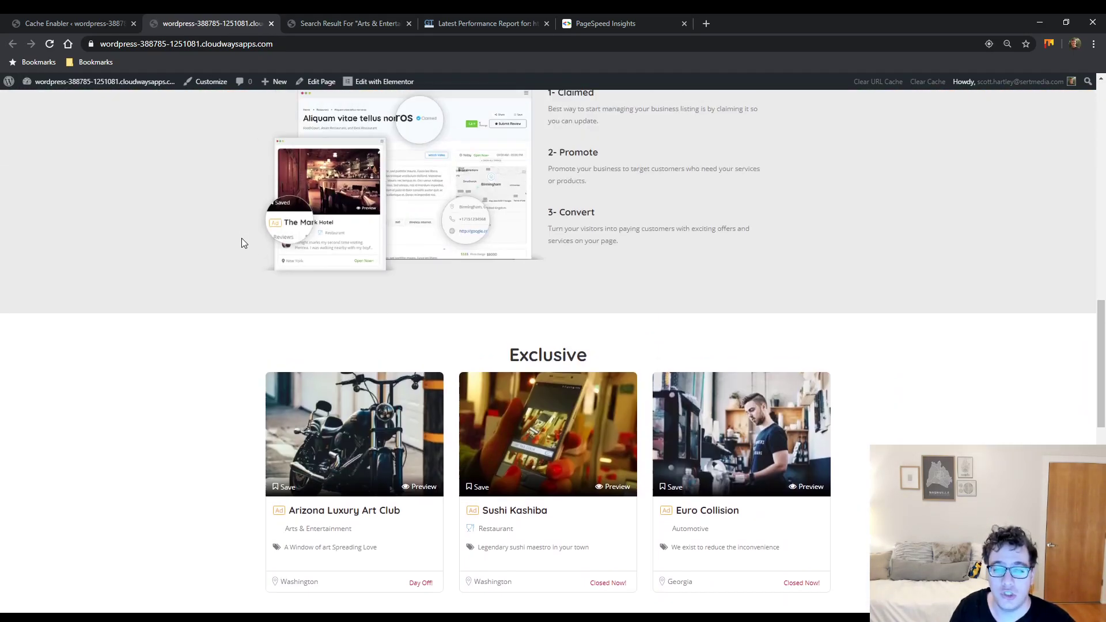
{"action": "scroll", "coordinate": [415, 289], "scroll_direction": "down", "scroll_amount": 8}
{"action": "scroll", "coordinate": [407, 290], "scroll_direction": "down", "scroll_amount": 5}
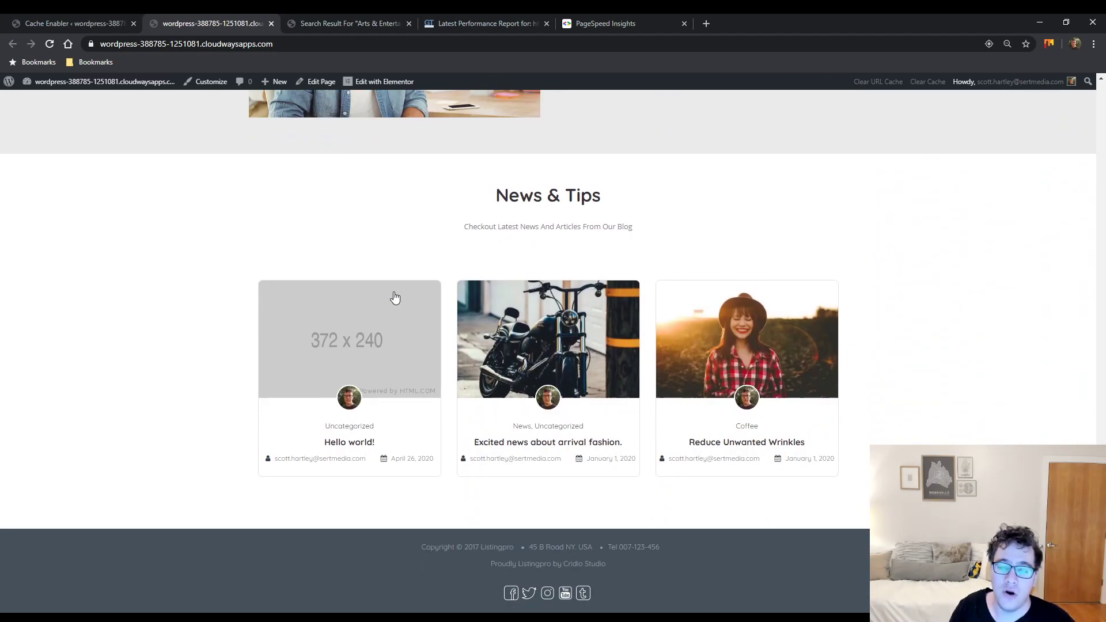
{"action": "left_click", "coordinate": [116, 23]}
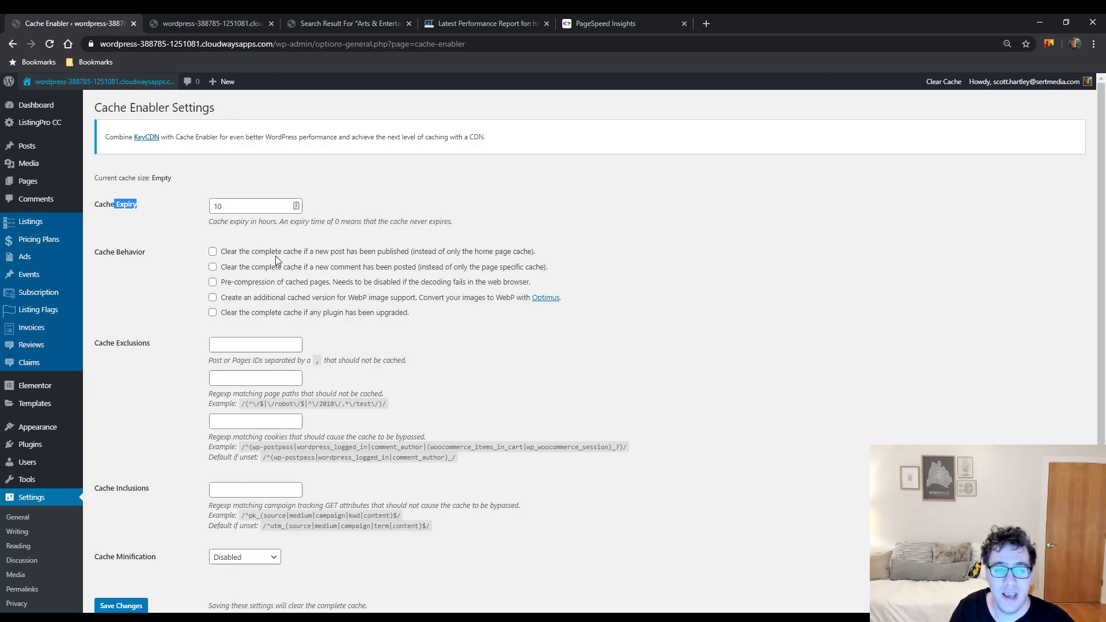
- Review the home page cache explanation and glance at the front page tab
{"action": "left_click_drag", "start_coordinate": [536, 252], "coordinate": [405, 253]}
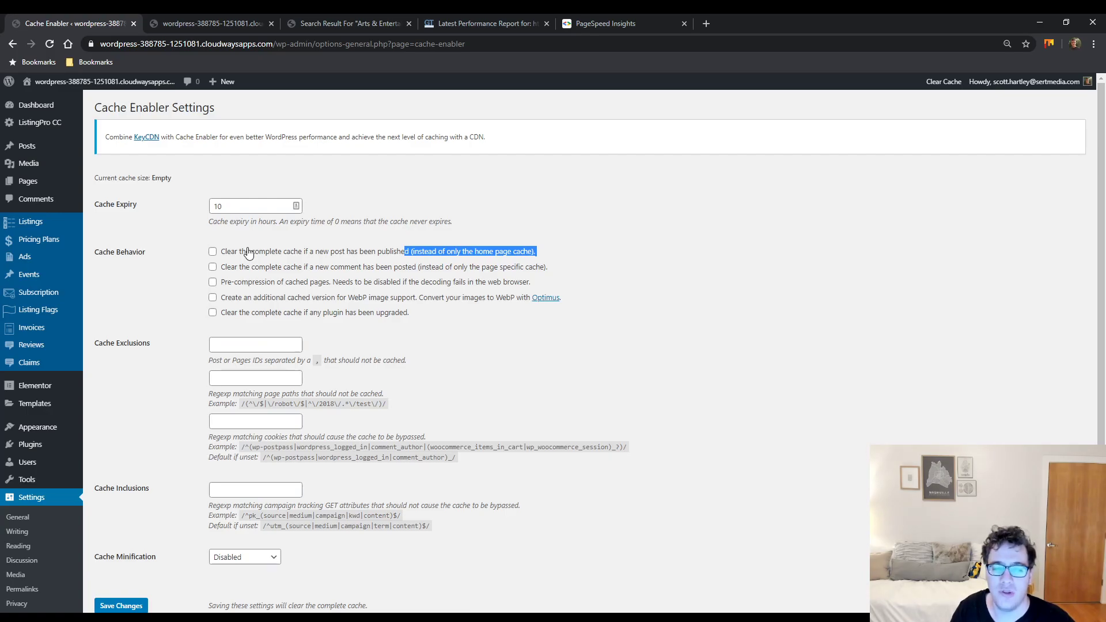
{"action": "left_click", "coordinate": [183, 18]}
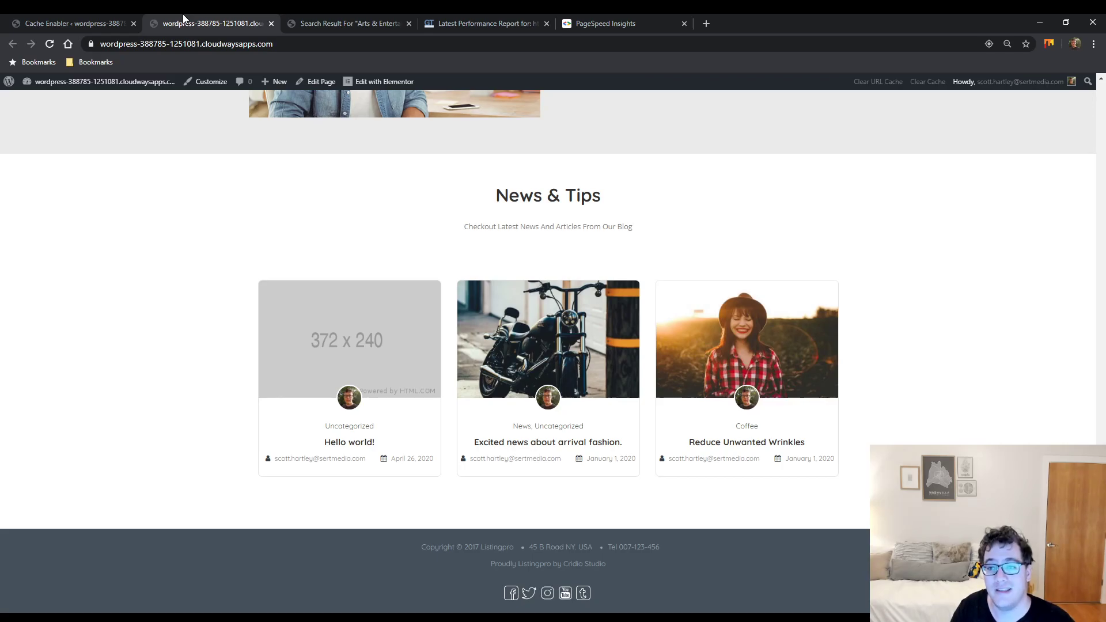
{"action": "left_click", "coordinate": [54, 22]}
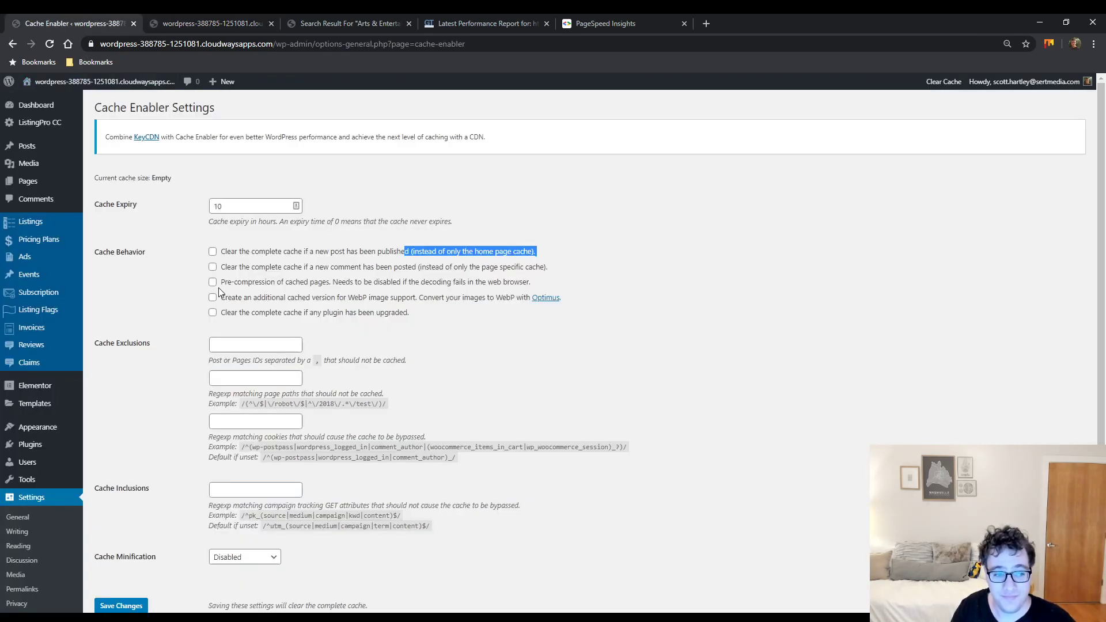
- Enable Pre-compression and complete cache clearing on plugin upgrades, then save the settings
{"action": "left_click", "coordinate": [213, 283]}
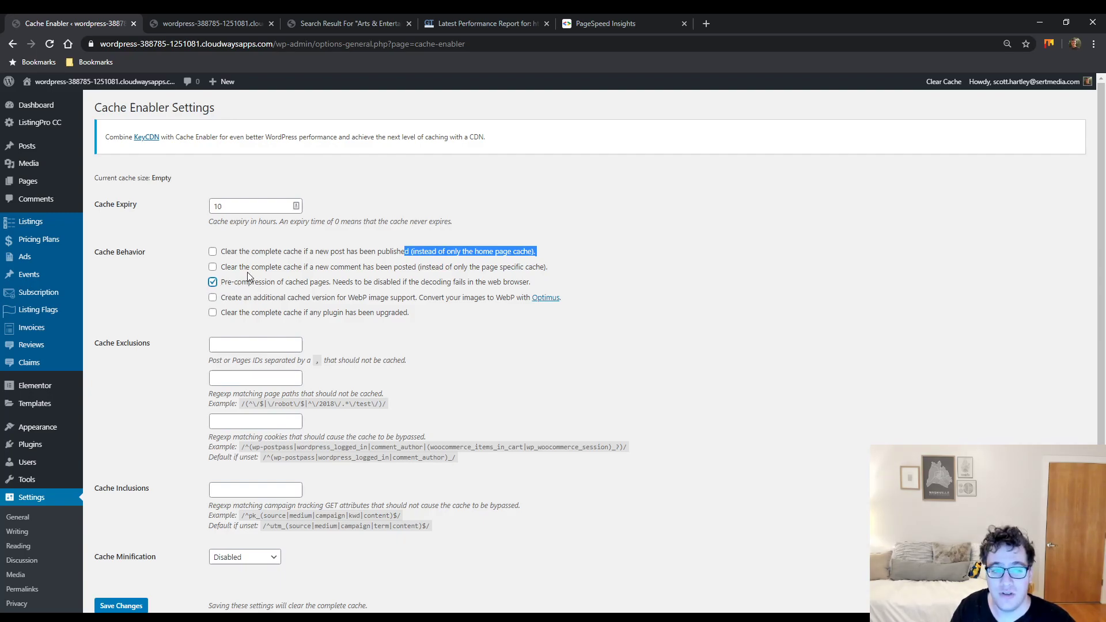
{"action": "left_click", "coordinate": [212, 315]}
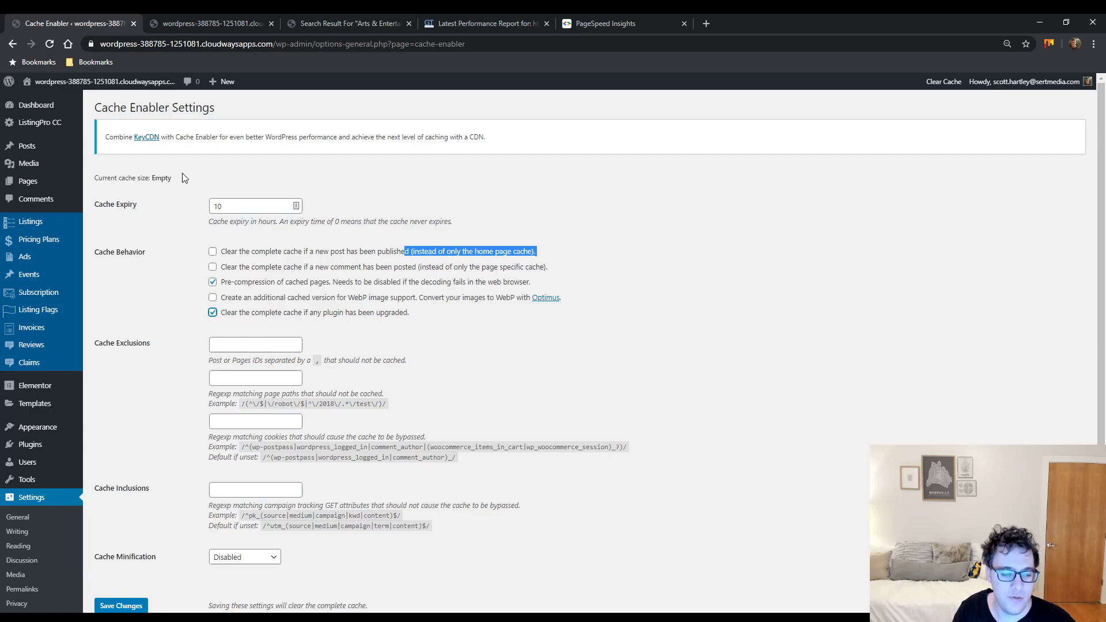
{"action": "scroll", "coordinate": [191, 362], "scroll_direction": "down", "scroll_amount": 2}
{"action": "left_click", "coordinate": [121, 516]}
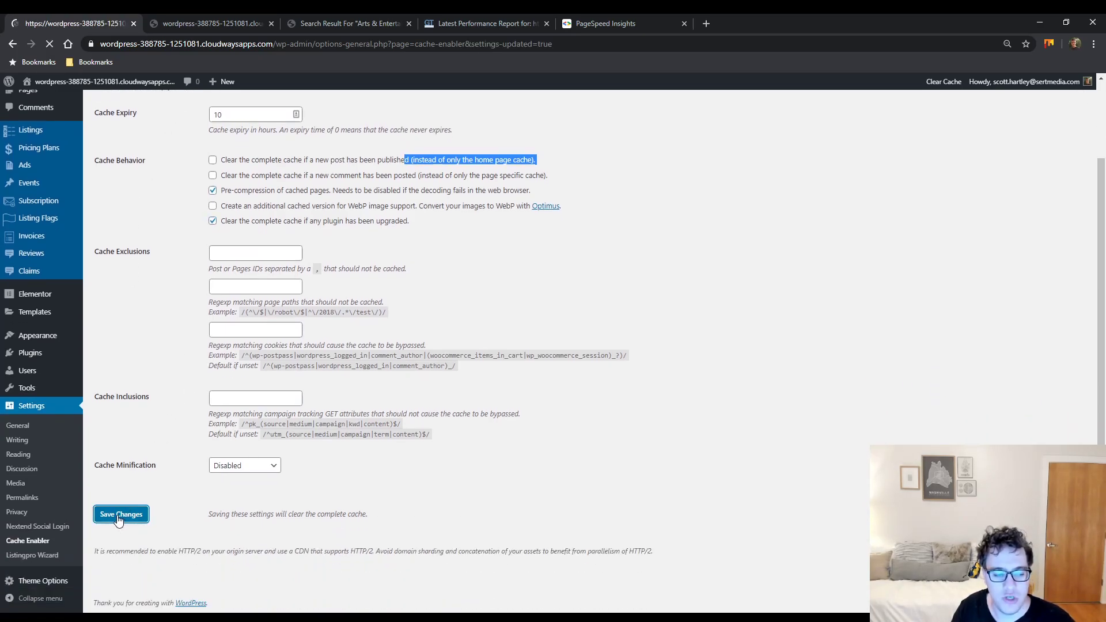
- Activate the EWWW Image Optimizer plugin from the installed plugins list
{"action": "left_click", "coordinate": [34, 448]}
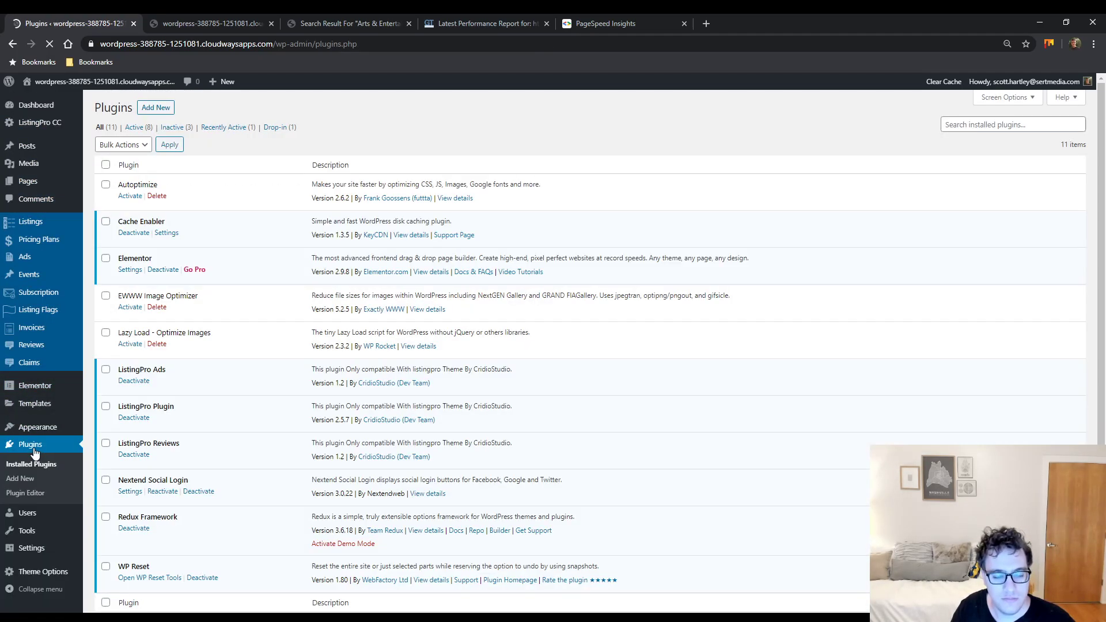
{"action": "left_click", "coordinate": [130, 307]}
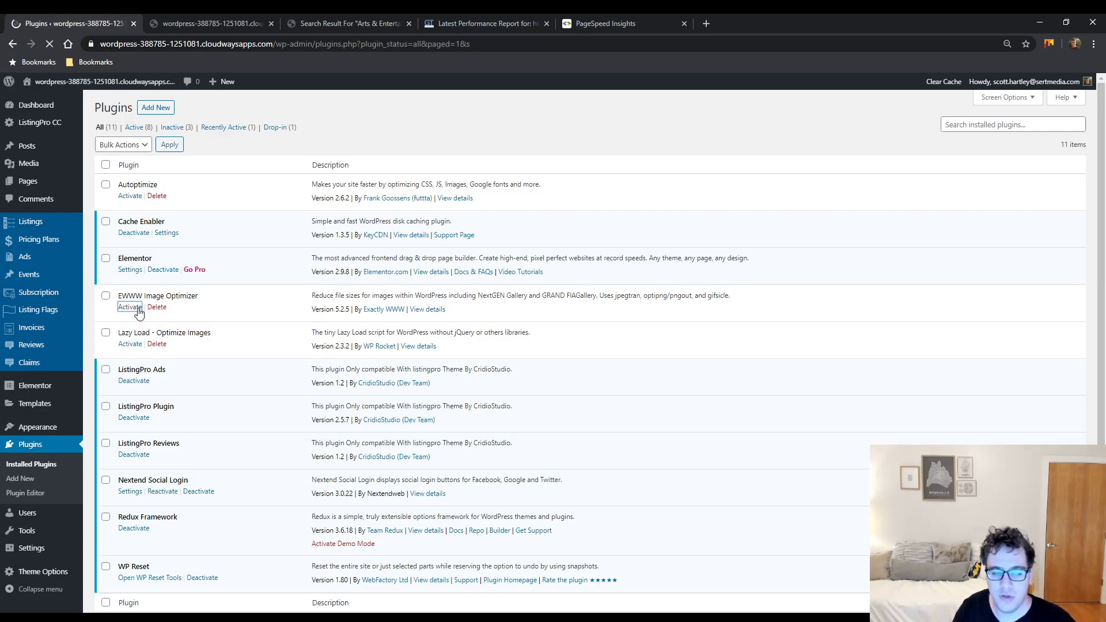
{"action": "scroll", "coordinate": [33, 507], "scroll_direction": "down", "scroll_amount": 3}
- In EWWW Image Optimizer's Advanced settings, turn on Scheduled Optimization
{"action": "mouse_move", "coordinate": [40, 553]}
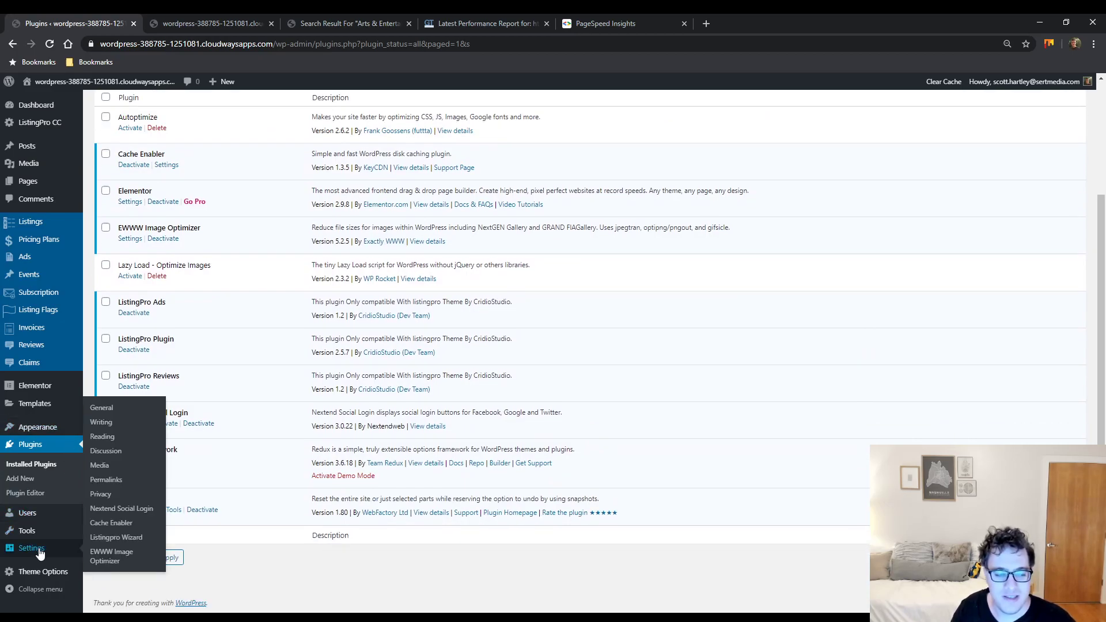
{"action": "left_click", "coordinate": [110, 554]}
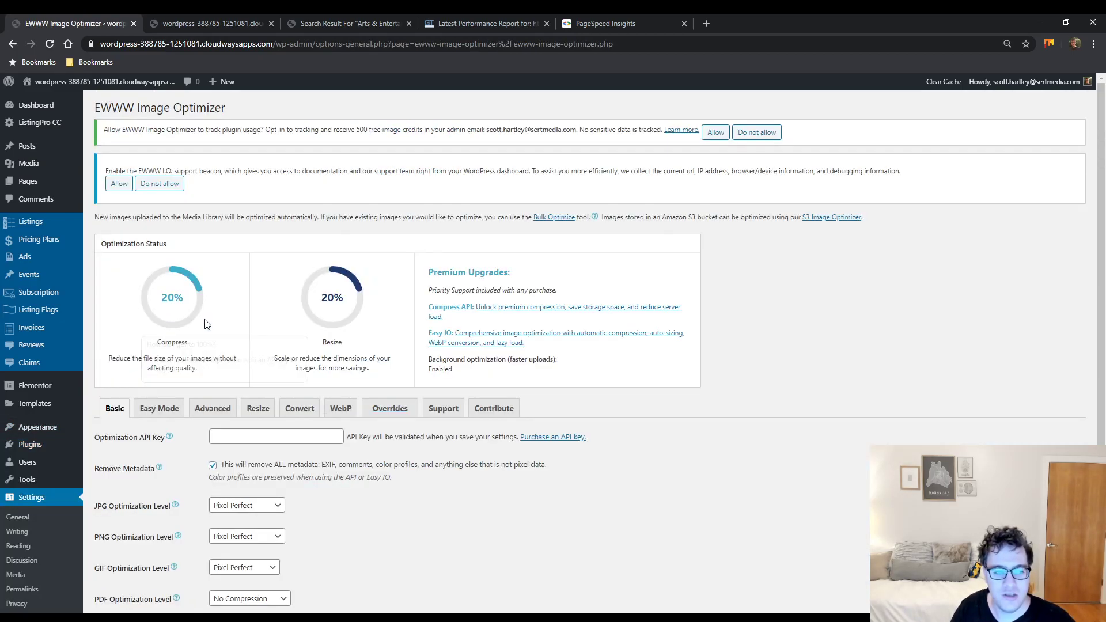
{"action": "scroll", "coordinate": [207, 324], "scroll_direction": "down", "scroll_amount": 3}
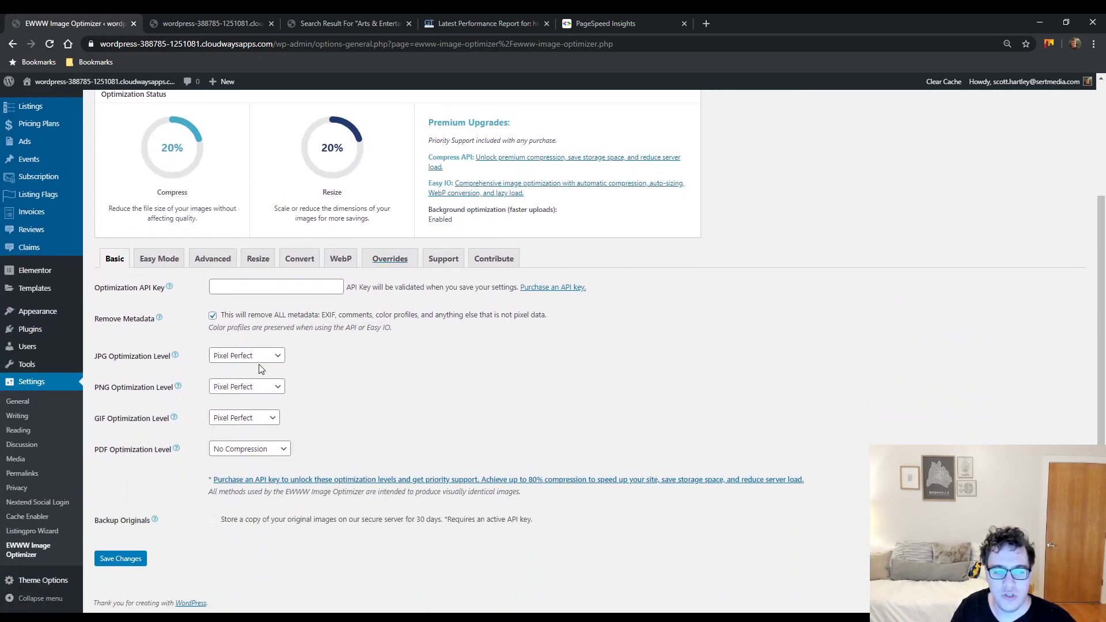
{"action": "left_click", "coordinate": [213, 259]}
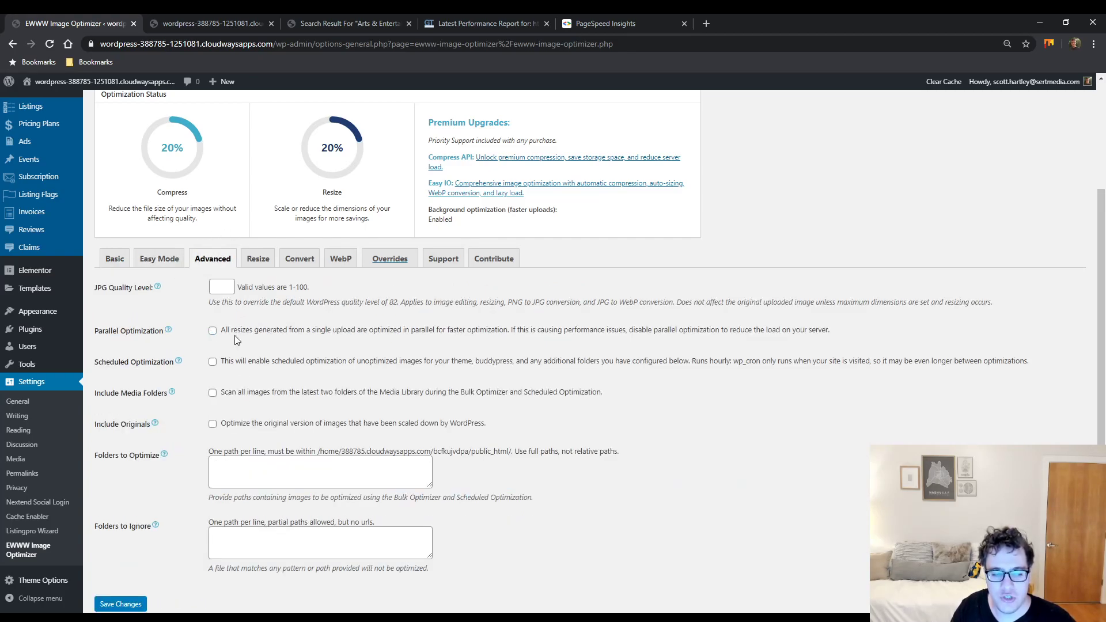
{"action": "left_click", "coordinate": [212, 361]}
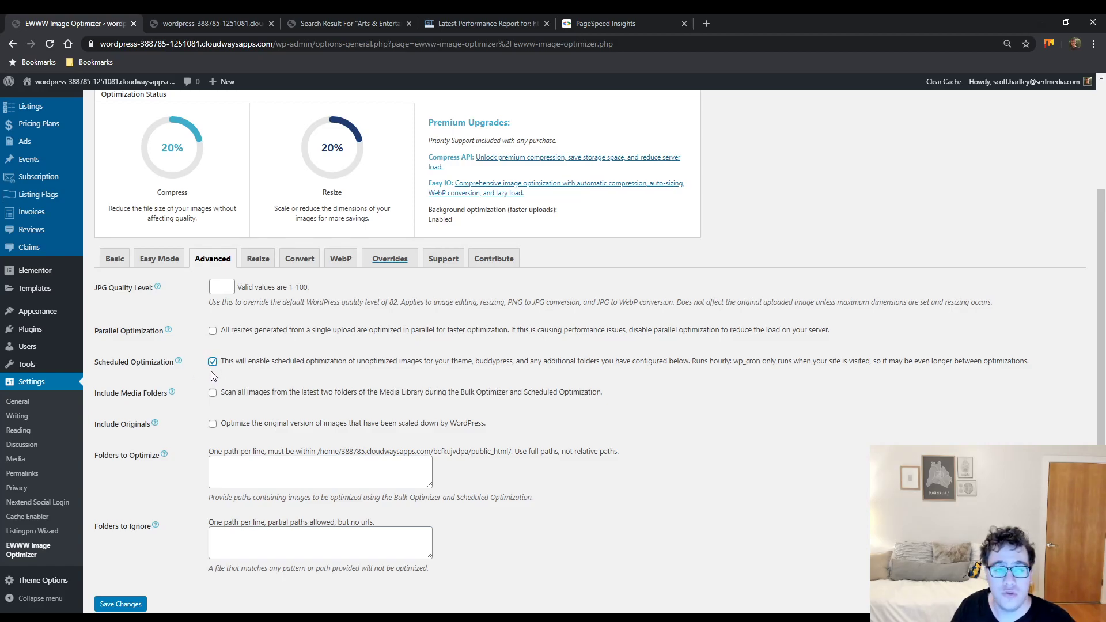
{"action": "scroll", "coordinate": [211, 371], "scroll_direction": "up", "scroll_amount": 3}
{"action": "mouse_move", "coordinate": [44, 165]}
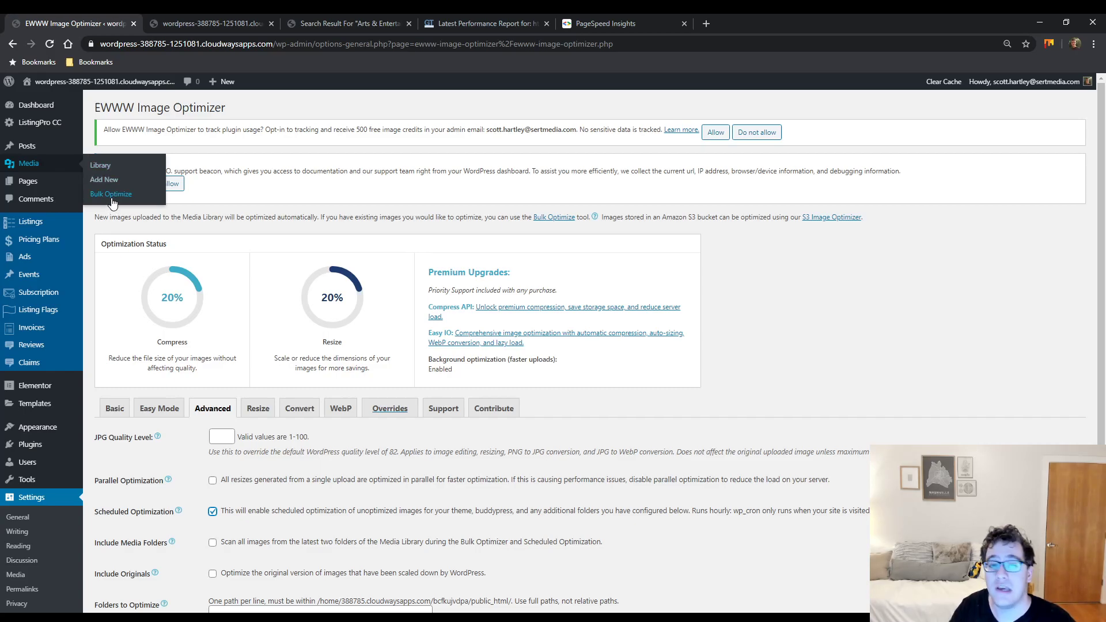
{"action": "scroll", "coordinate": [271, 245], "scroll_direction": "down", "scroll_amount": 3}
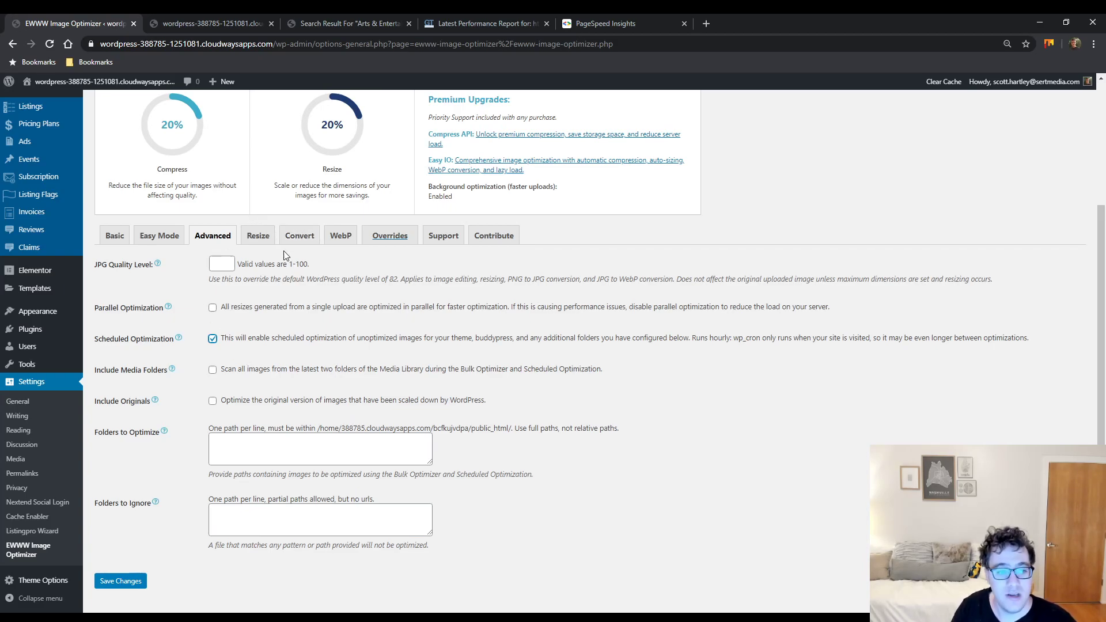
- Set the image resize limits to max width 1920 and max height 999999
{"action": "left_click", "coordinate": [258, 237]}
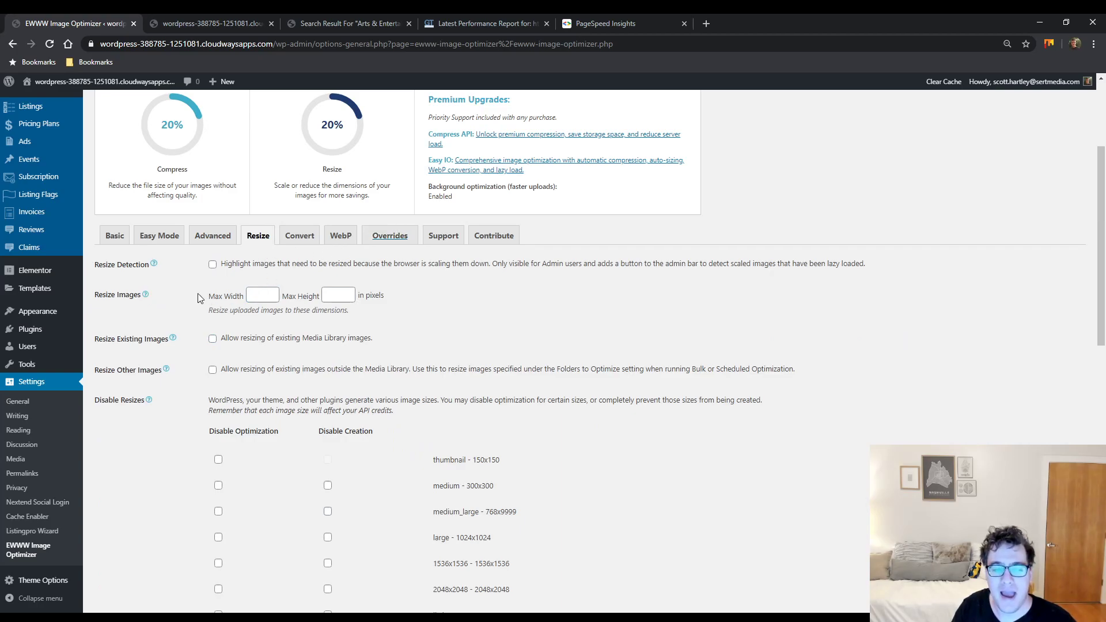
{"action": "left_click_drag", "start_coordinate": [198, 293], "coordinate": [400, 298]}
{"action": "left_click", "coordinate": [410, 295]}
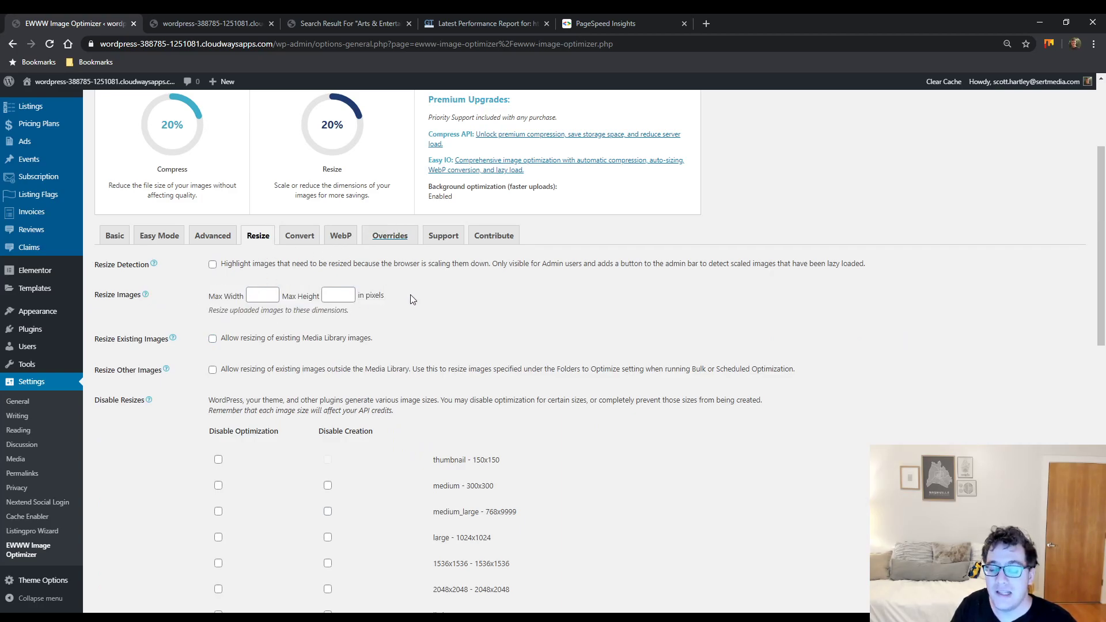
{"action": "left_click", "coordinate": [258, 294]}
{"action": "type", "text": "1920"}
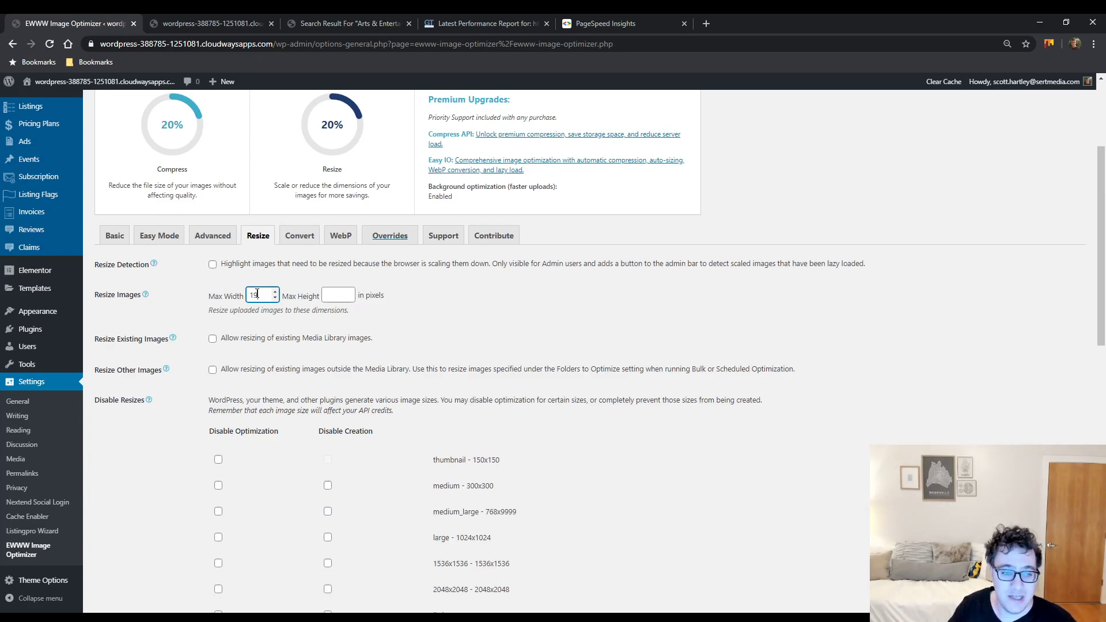
{"action": "left_click", "coordinate": [345, 300]}
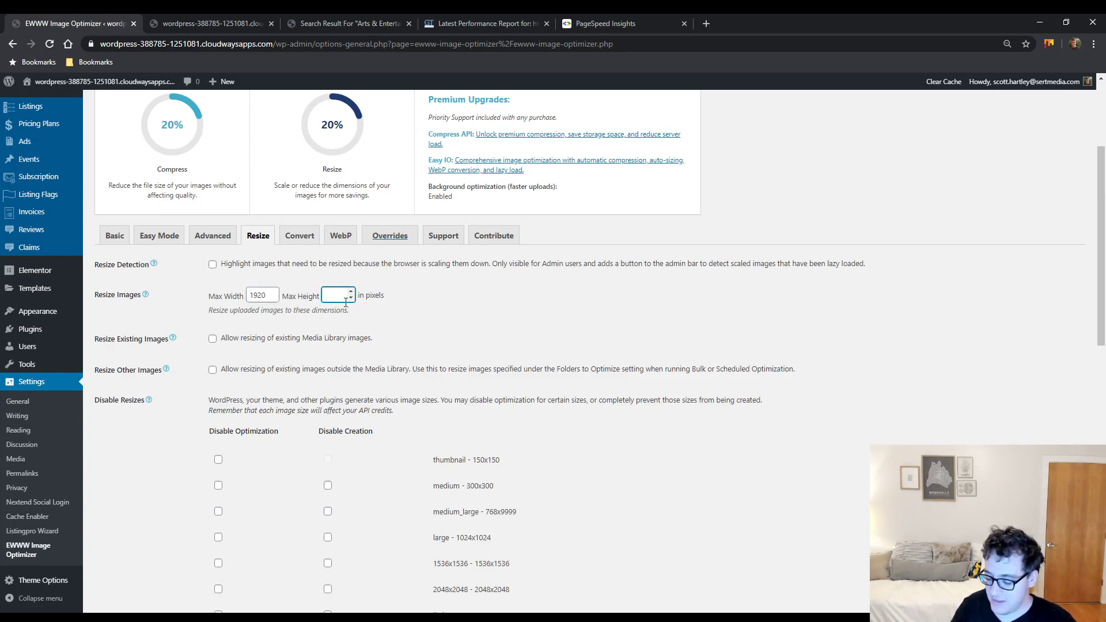
{"action": "type", "text": "999"}
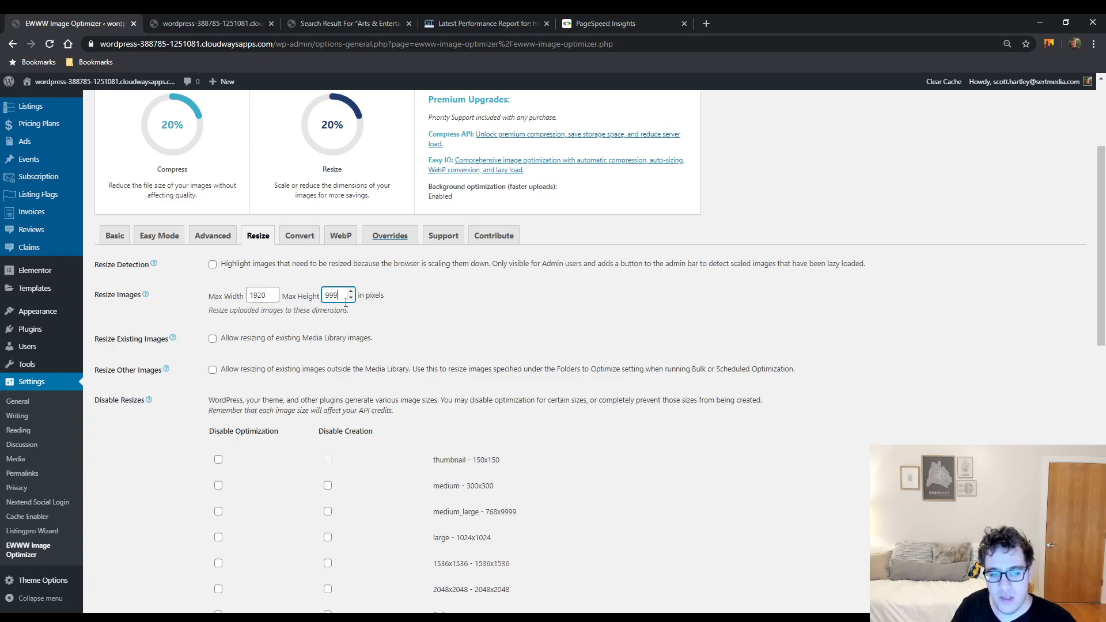
{"action": "type", "text": "99"}
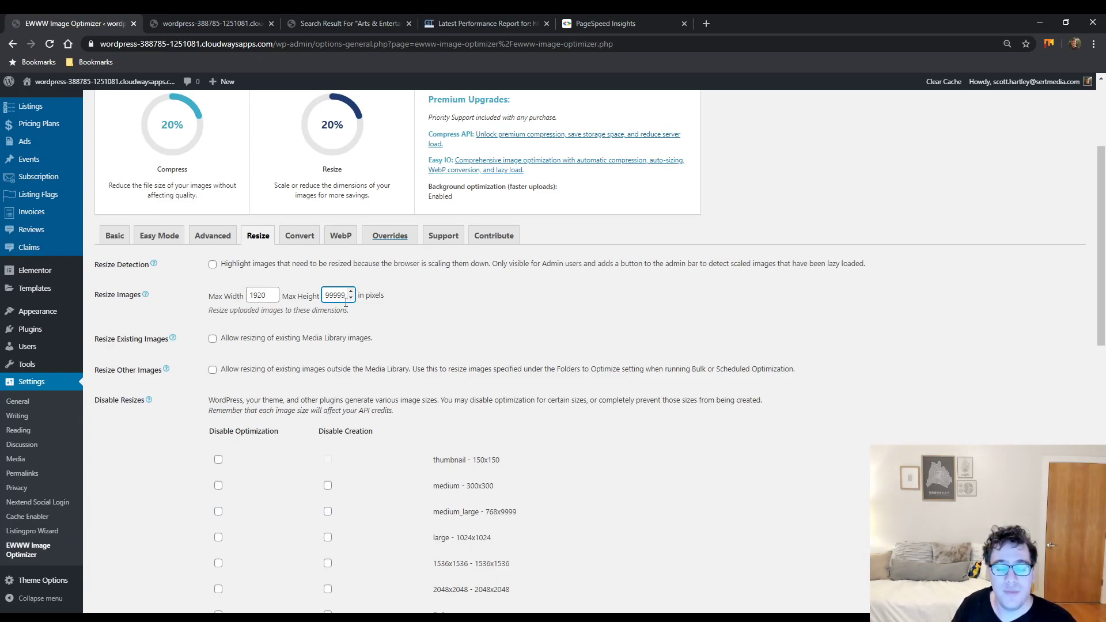
{"action": "type", "text": "9"}
{"action": "left_click", "coordinate": [447, 295]}
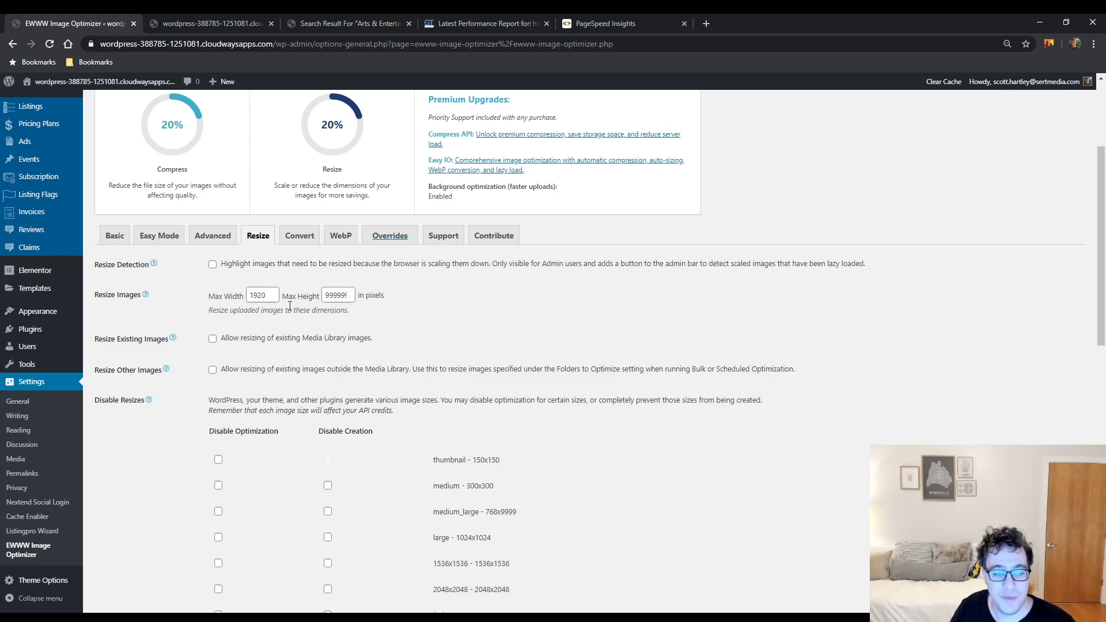
- Save the EWWW Image Optimizer settings from the bottom of the page
{"action": "scroll", "coordinate": [170, 276], "scroll_direction": "down", "scroll_amount": 6}
{"action": "scroll", "coordinate": [182, 374], "scroll_direction": "down", "scroll_amount": 7}
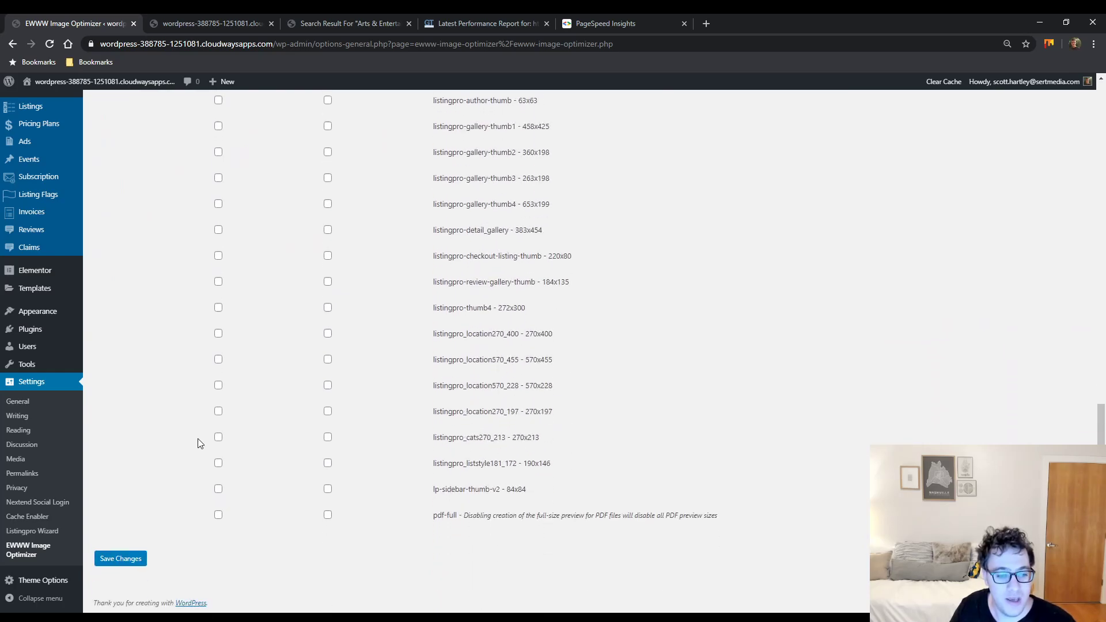
{"action": "scroll", "coordinate": [193, 441], "scroll_direction": "up", "scroll_amount": 11}
{"action": "scroll", "coordinate": [192, 441], "scroll_direction": "down", "scroll_amount": 4}
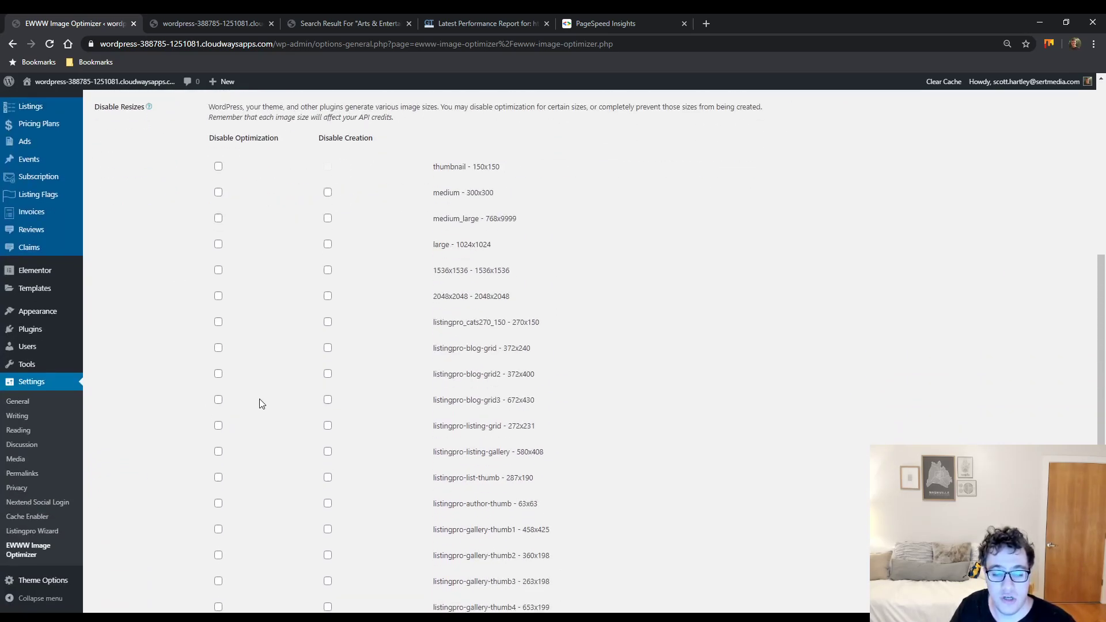
{"action": "scroll", "coordinate": [243, 400], "scroll_direction": "down", "scroll_amount": 7}
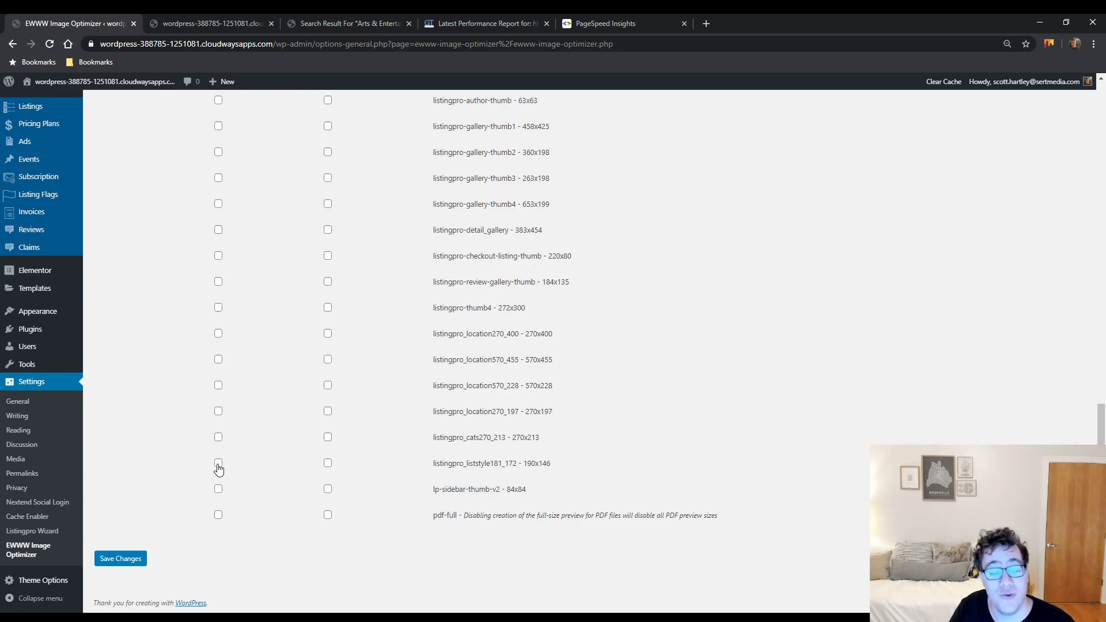
{"action": "left_click", "coordinate": [137, 561]}
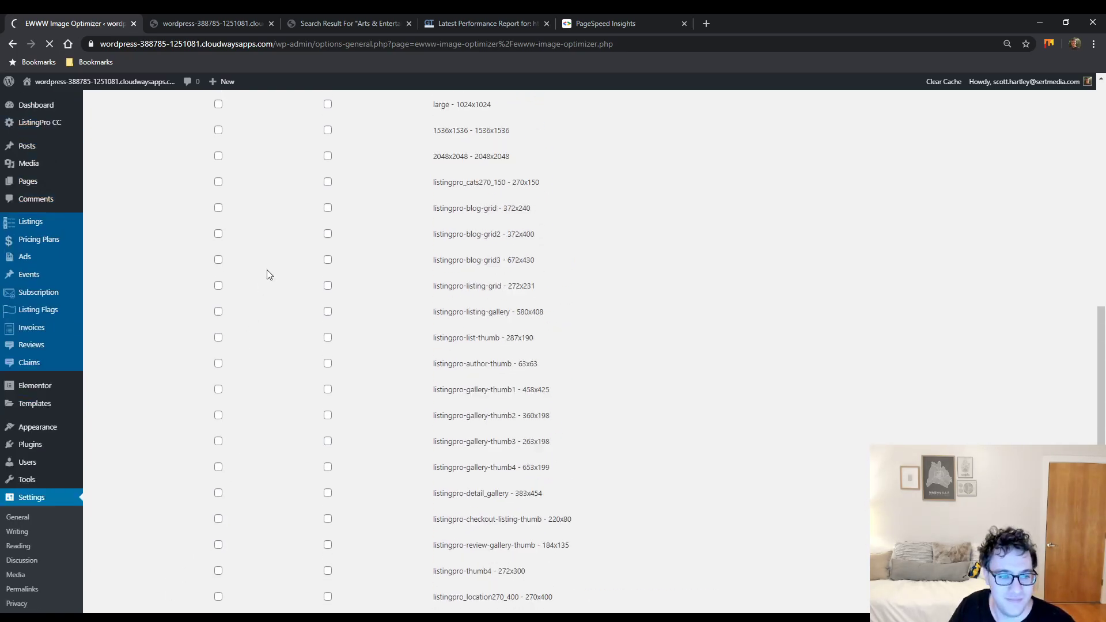
{"action": "scroll", "coordinate": [177, 331], "scroll_direction": "down", "scroll_amount": 3}
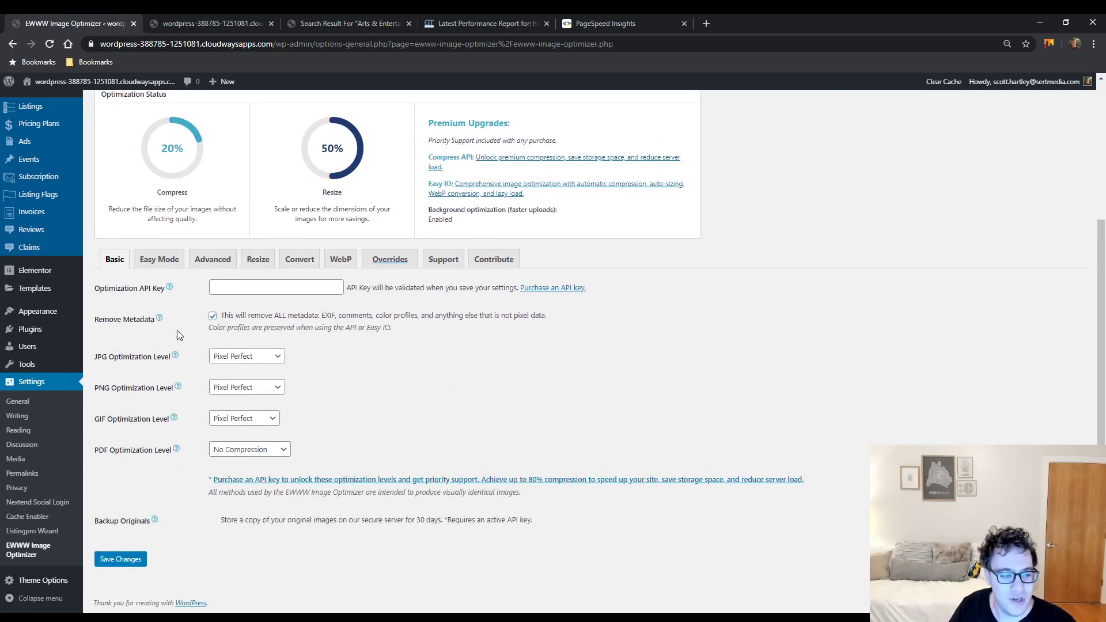
- Activate the Lazy Load plugin from the installed plugins list
{"action": "left_click", "coordinate": [31, 332]}
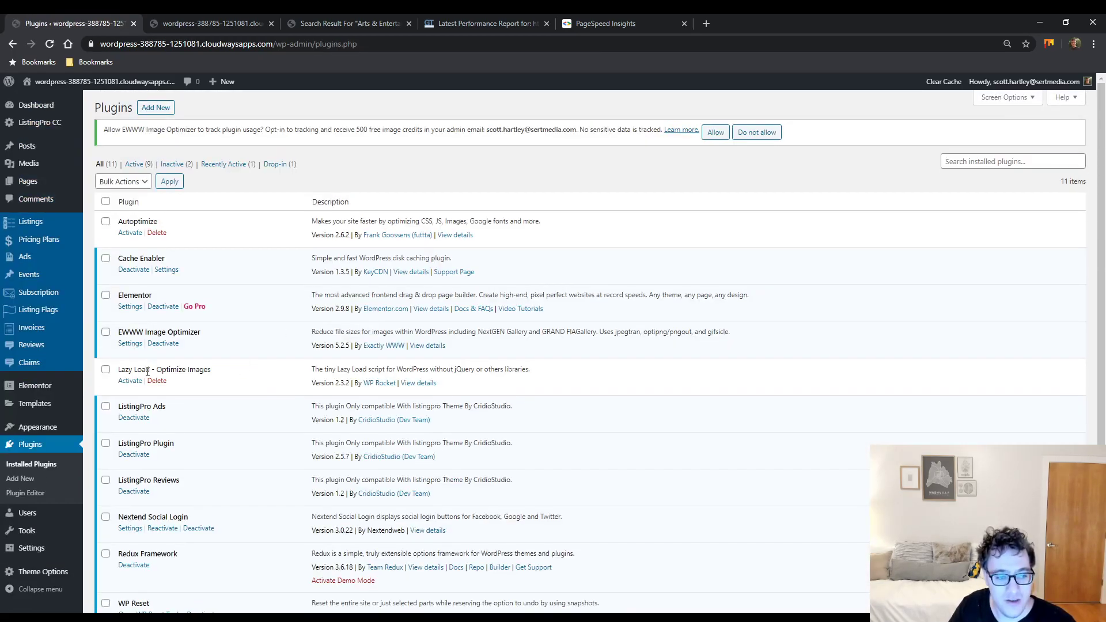
{"action": "left_click", "coordinate": [130, 381]}
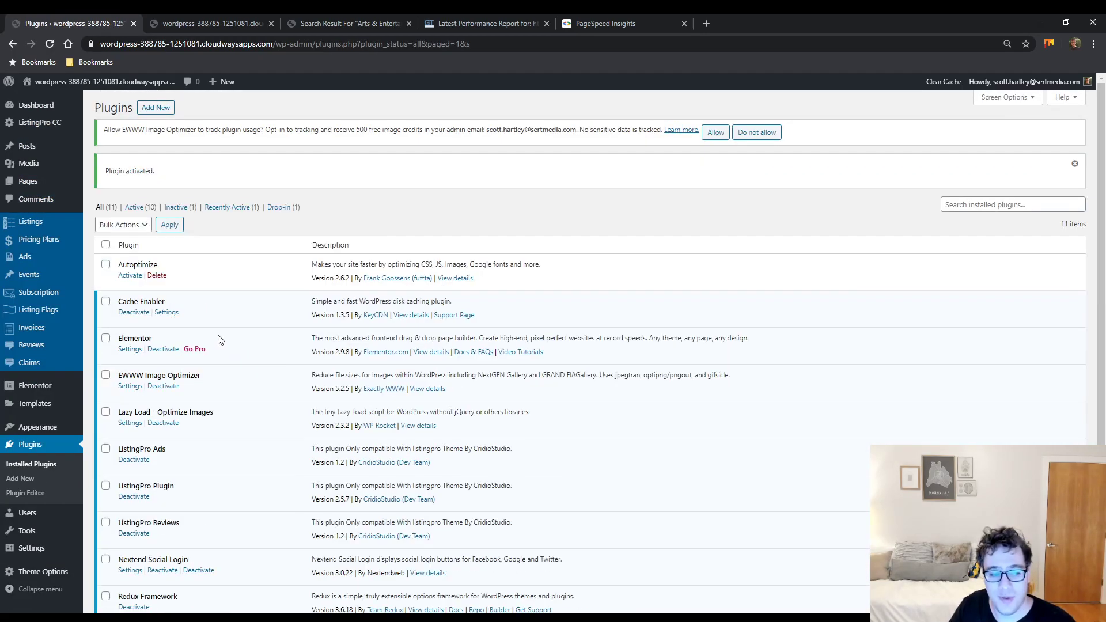
{"action": "left_click", "coordinate": [134, 425]}
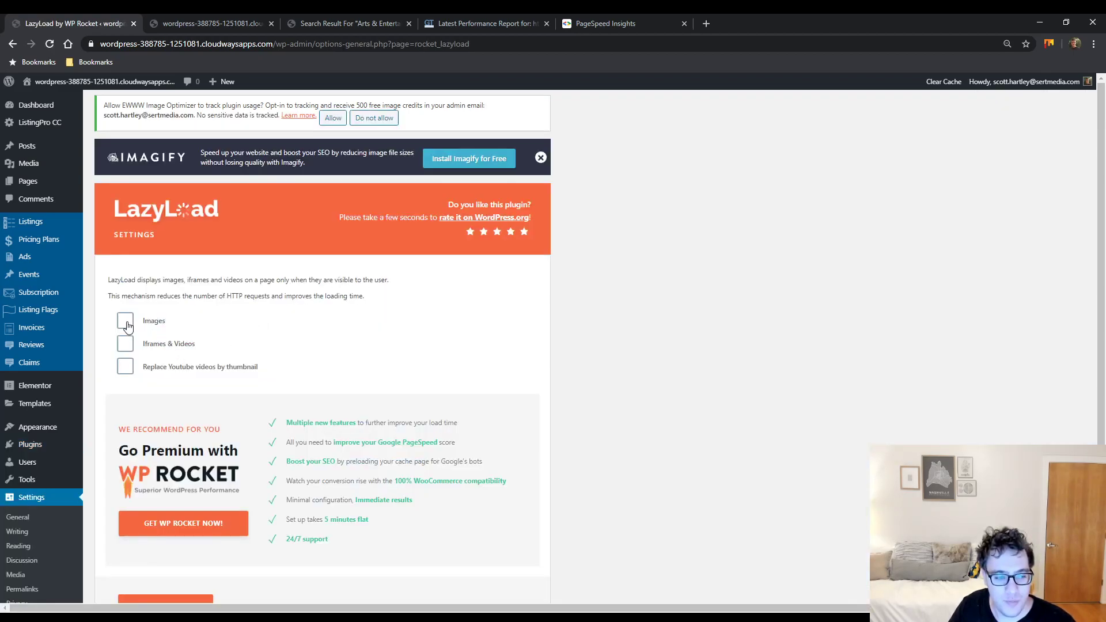
- Enable lazy loading for images, iframes & videos and YouTube thumbnails, and save the settings
{"action": "left_click", "coordinate": [125, 321]}
{"action": "left_click", "coordinate": [125, 344]}
{"action": "left_click", "coordinate": [125, 367]}
{"action": "scroll", "coordinate": [204, 470], "scroll_direction": "down", "scroll_amount": 2}
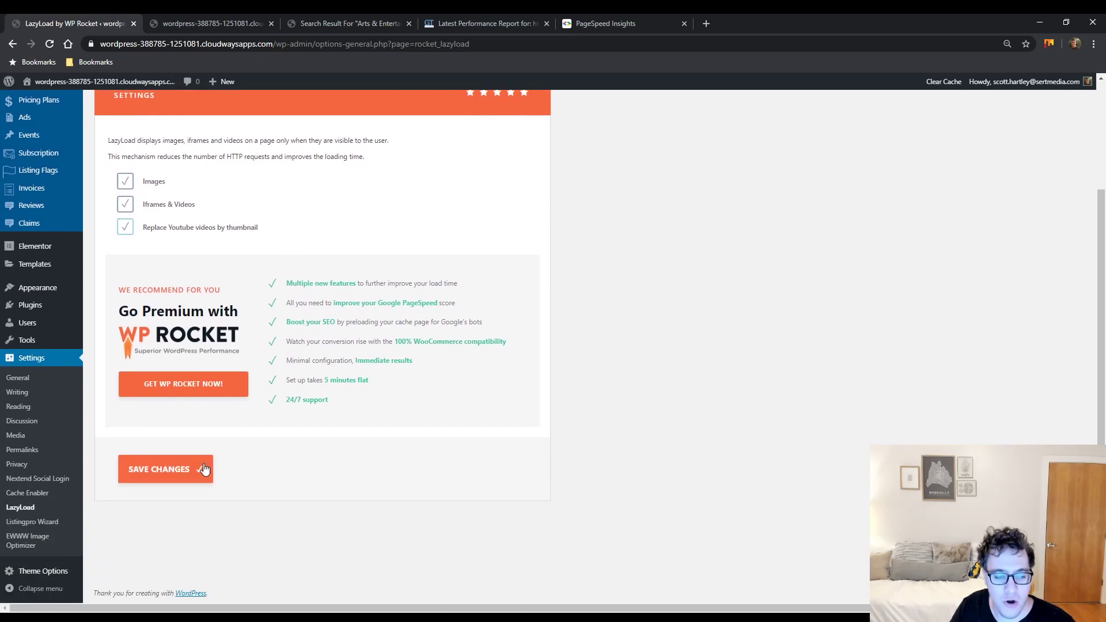
{"action": "left_click", "coordinate": [205, 469]}
{"action": "left_click", "coordinate": [212, 18]}
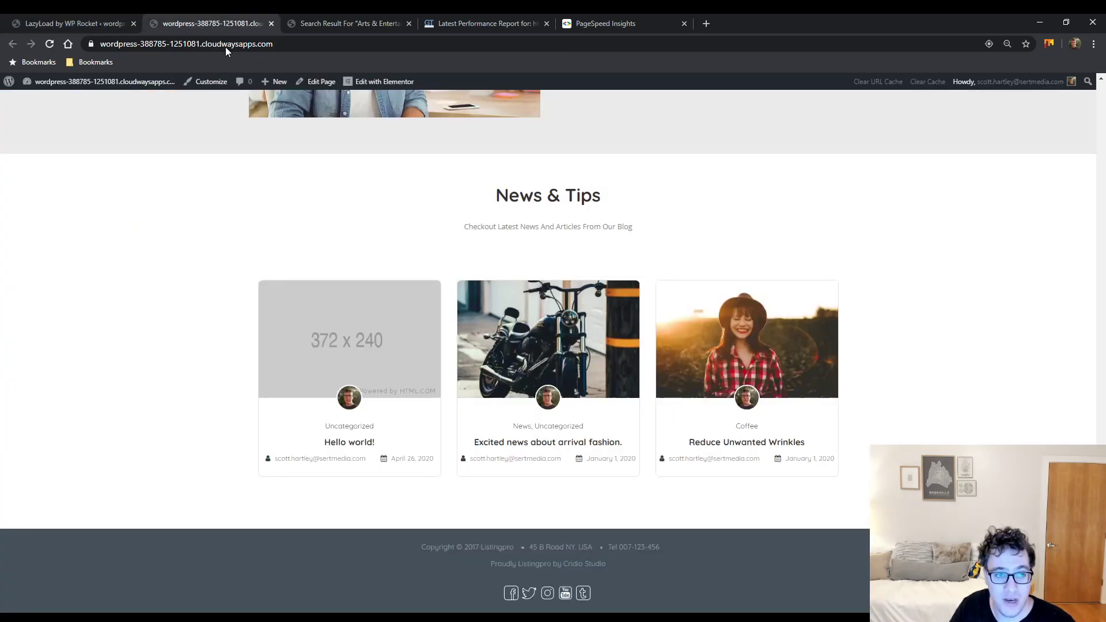
{"action": "key", "text": "F5"}
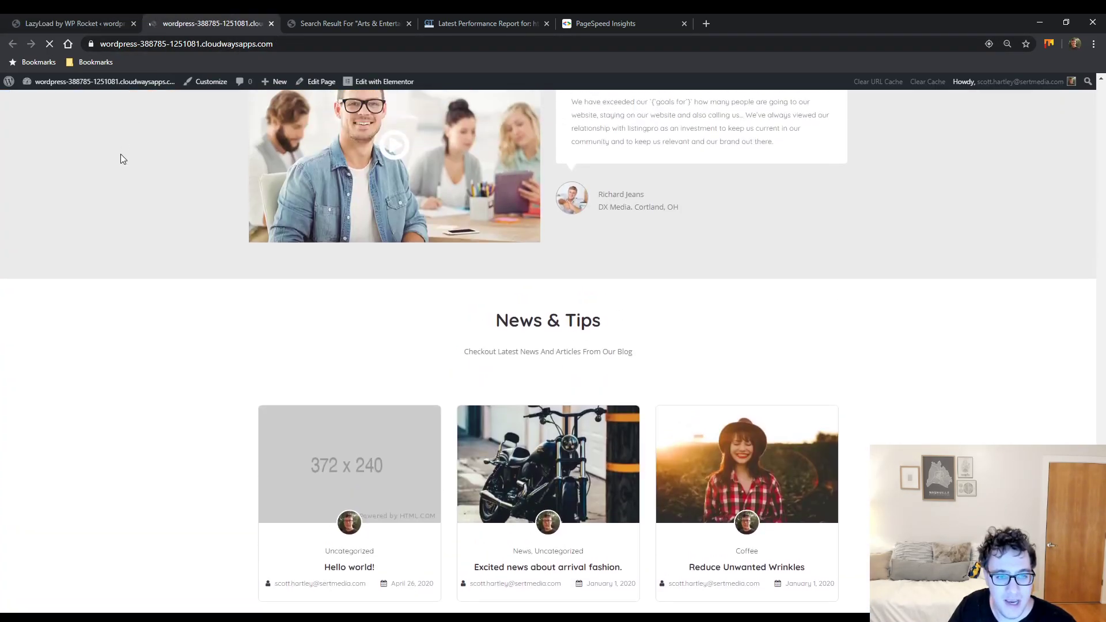
{"action": "key", "text": "Home"}
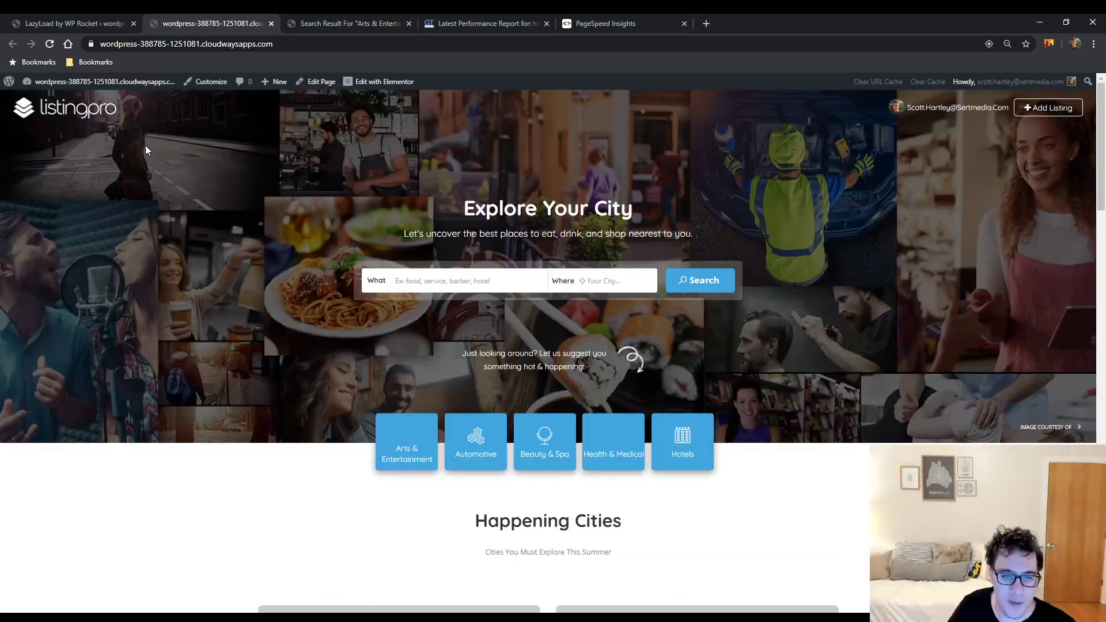
{"action": "key", "text": "ctrl+u"}
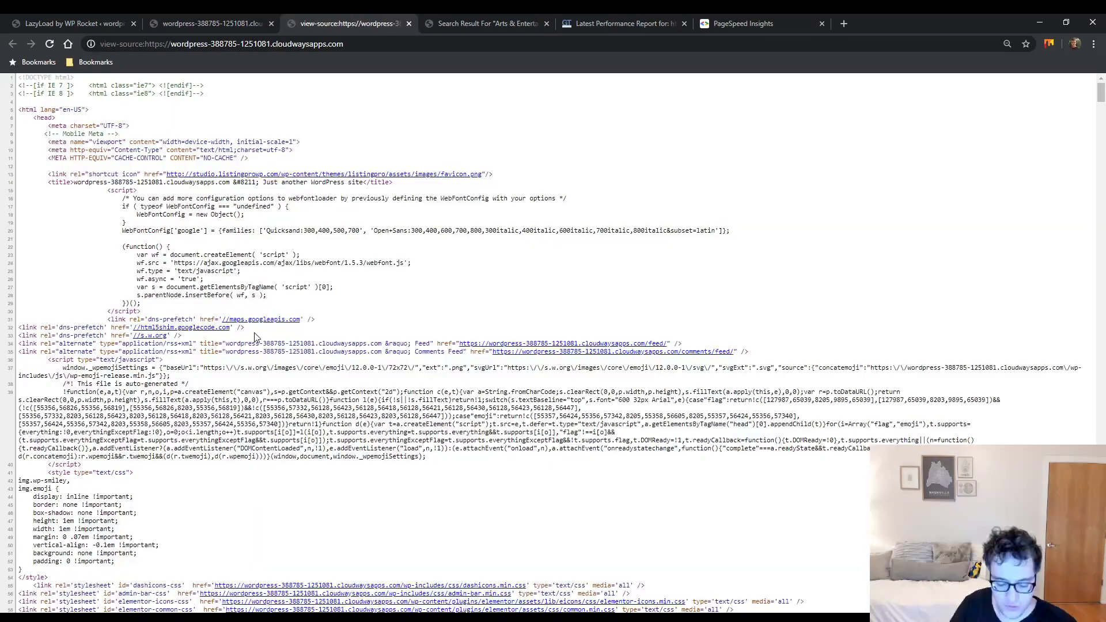
{"action": "key", "text": "ctrl+f"}
{"action": "type", "text": "<img"}
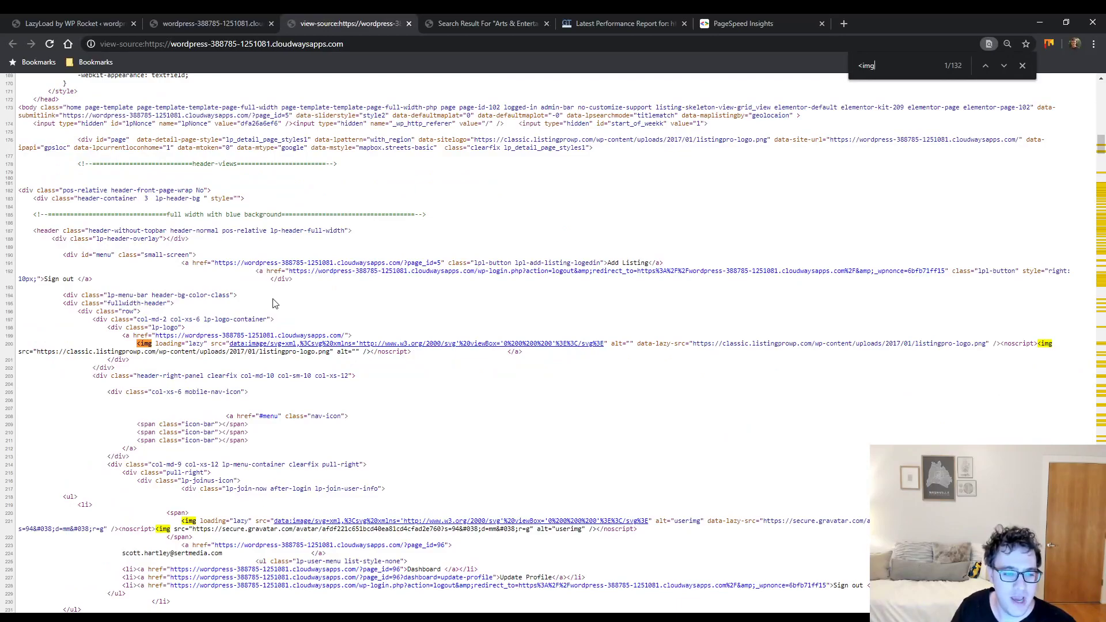
{"action": "left_click_drag", "start_coordinate": [162, 344], "coordinate": [115, 369]}
{"action": "left_click", "coordinate": [586, 408]}
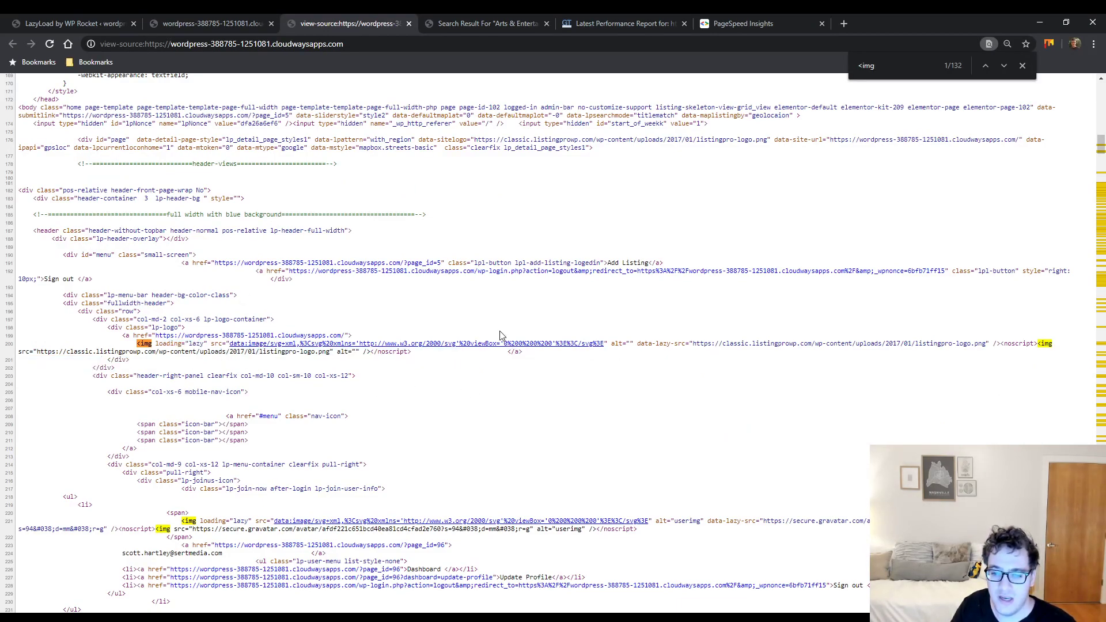
{"action": "scroll", "coordinate": [617, 340], "scroll_direction": "down", "scroll_amount": 3}
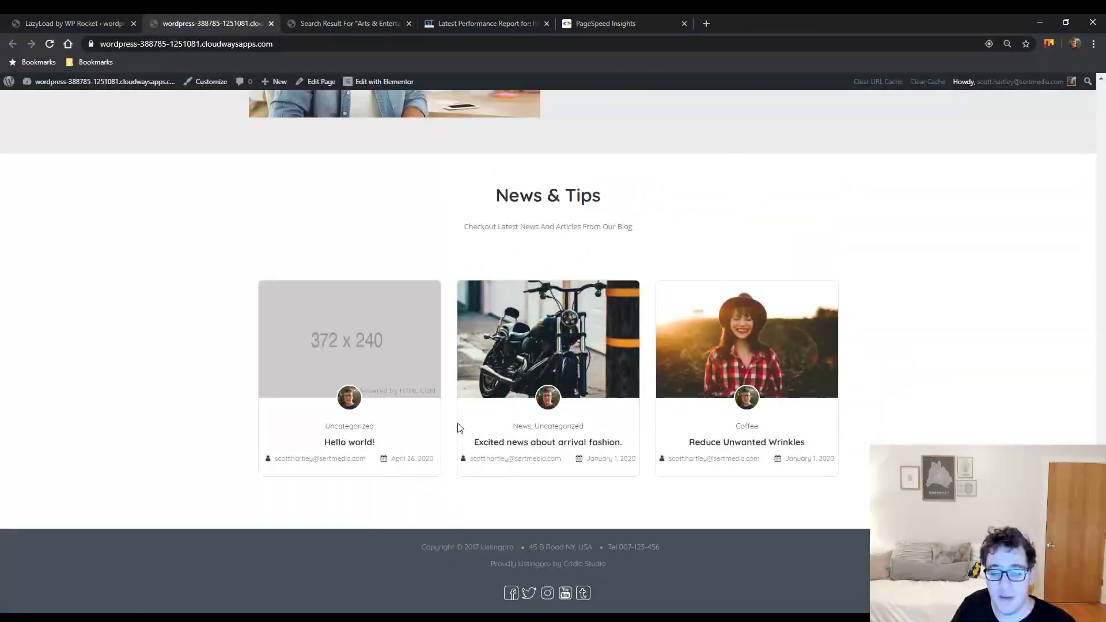
{"action": "key", "text": "F5"}
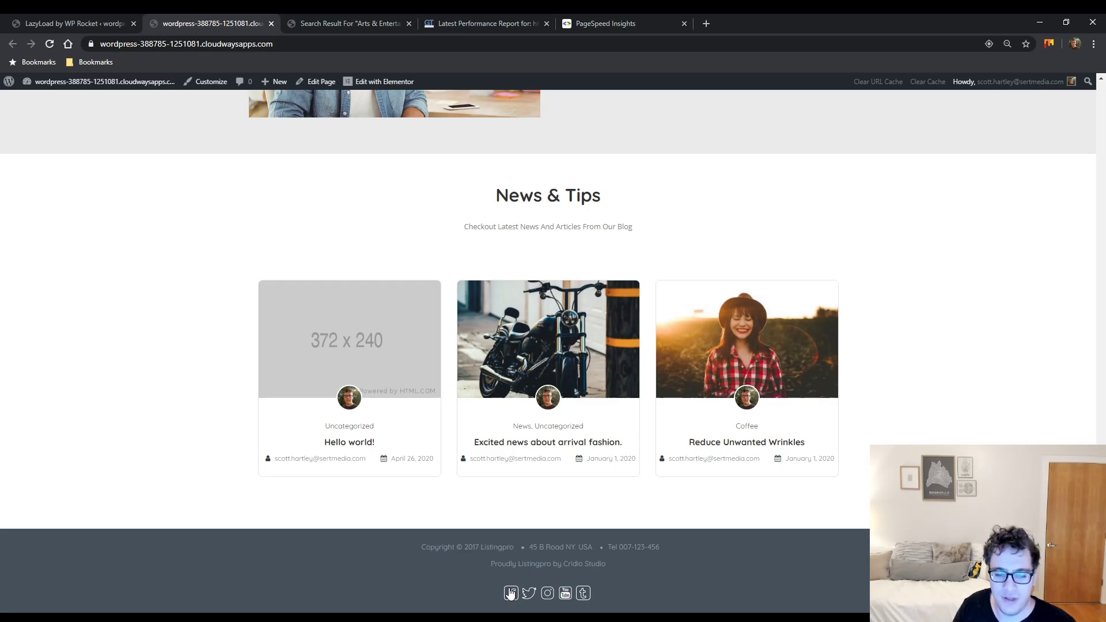
{"action": "key", "text": "ctrl+shift+i"}
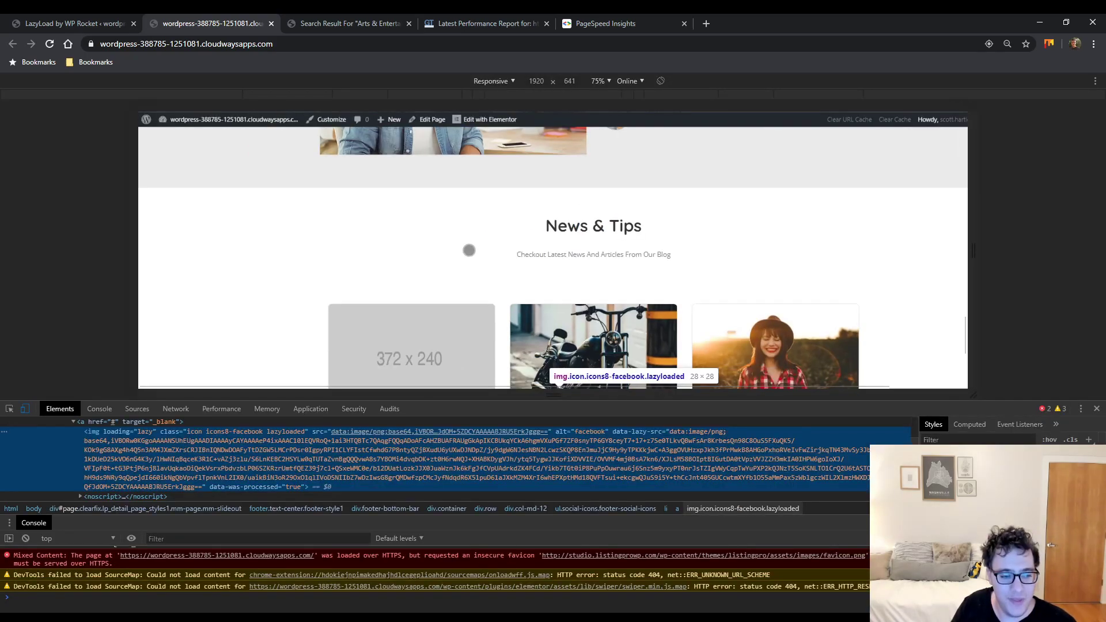
{"action": "left_click", "coordinate": [1096, 409]}
{"action": "scroll", "coordinate": [751, 216], "scroll_direction": "up", "scroll_amount": 15}
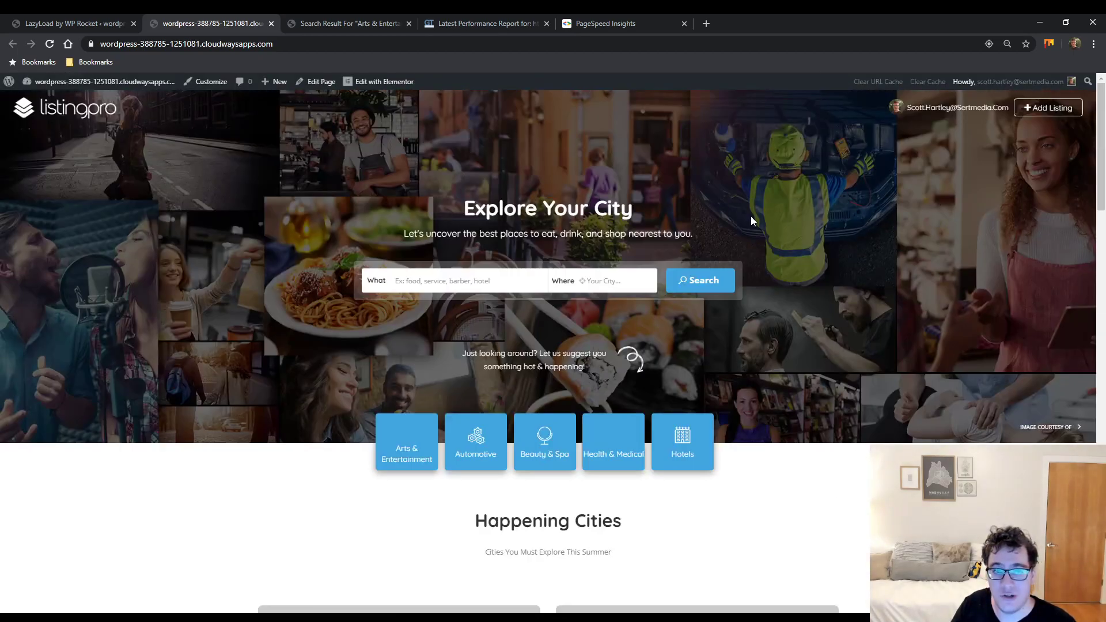
- Reload the homepage and search the listings for Arts & Entertainment
{"action": "key", "text": "F5"}
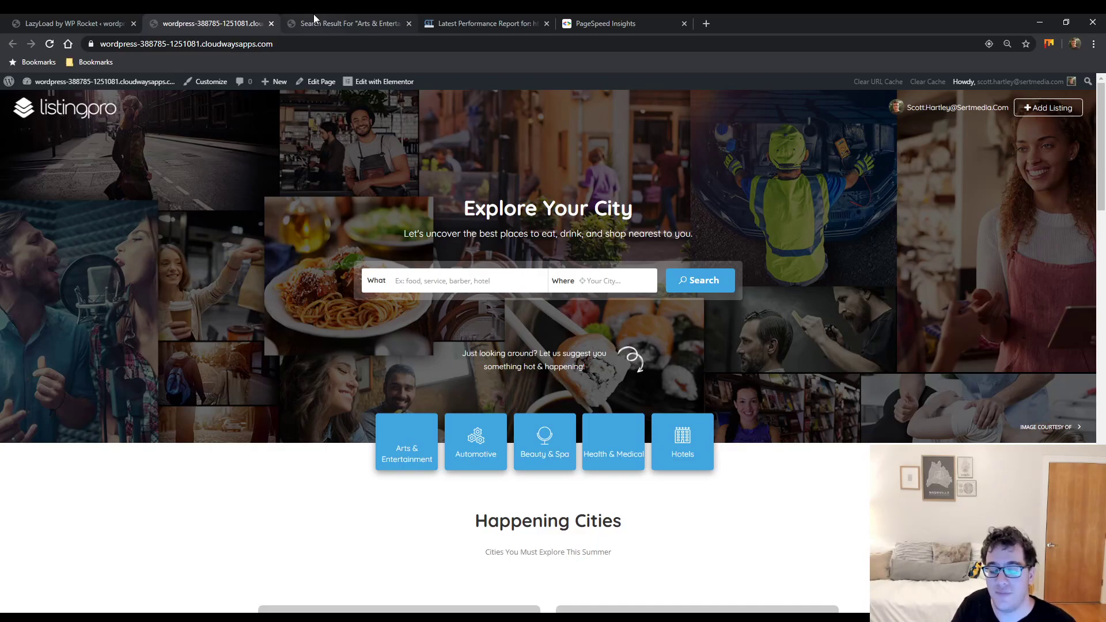
{"action": "left_click", "coordinate": [468, 281]}
{"action": "key", "text": "ctrl+v"}
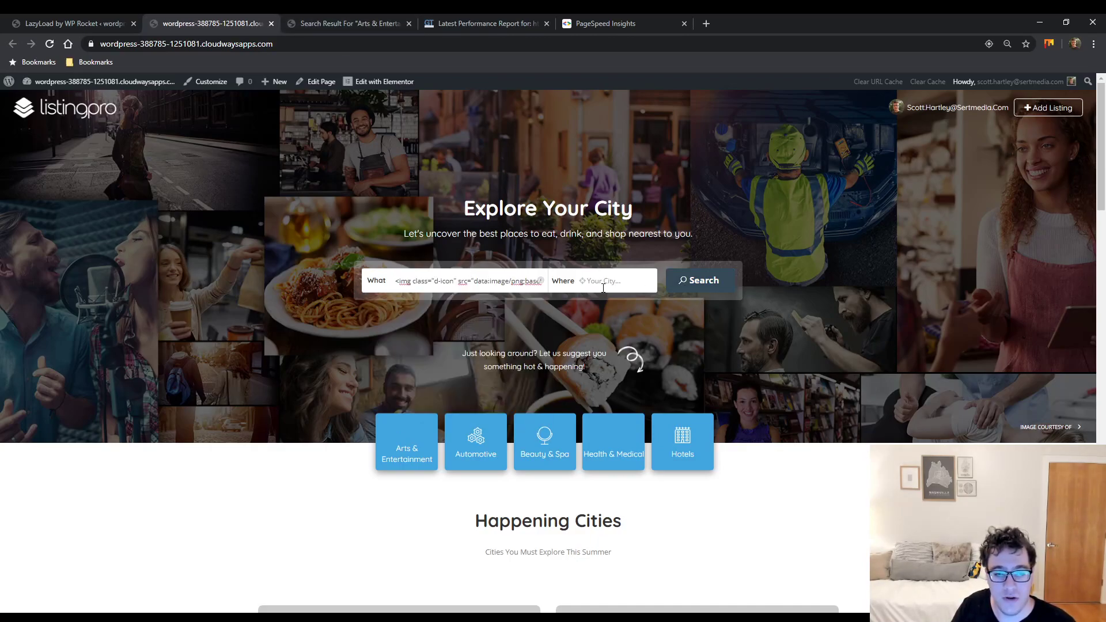
{"action": "double_click", "coordinate": [488, 280]}
{"action": "triple_click", "coordinate": [489, 281]}
{"action": "key", "text": "BackSpace"}
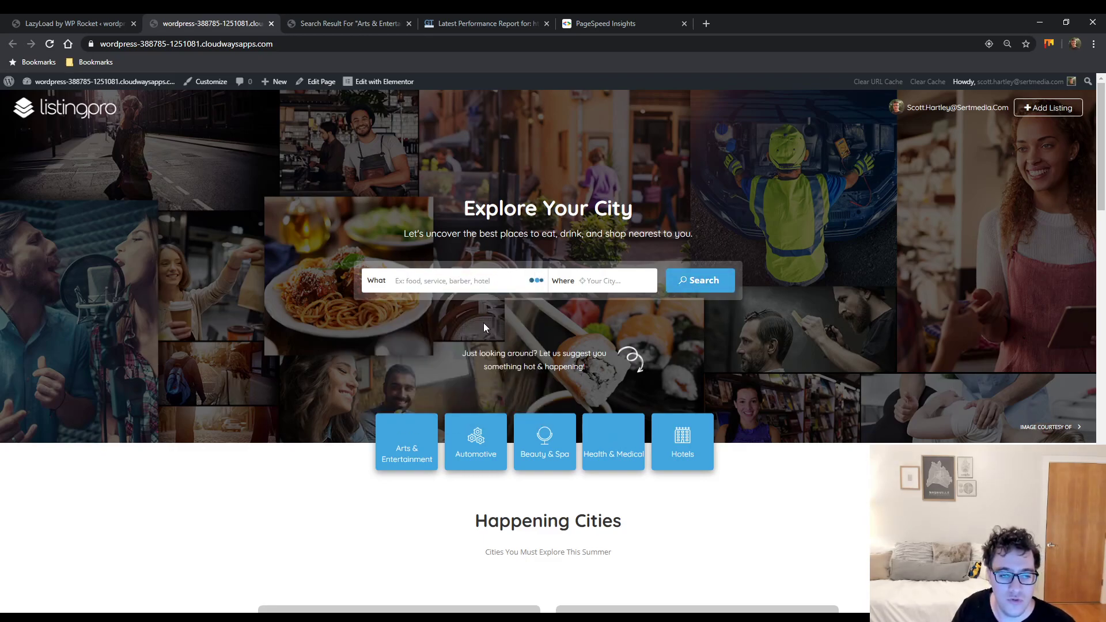
{"action": "left_click", "coordinate": [481, 279]}
{"action": "left_click", "coordinate": [476, 300]}
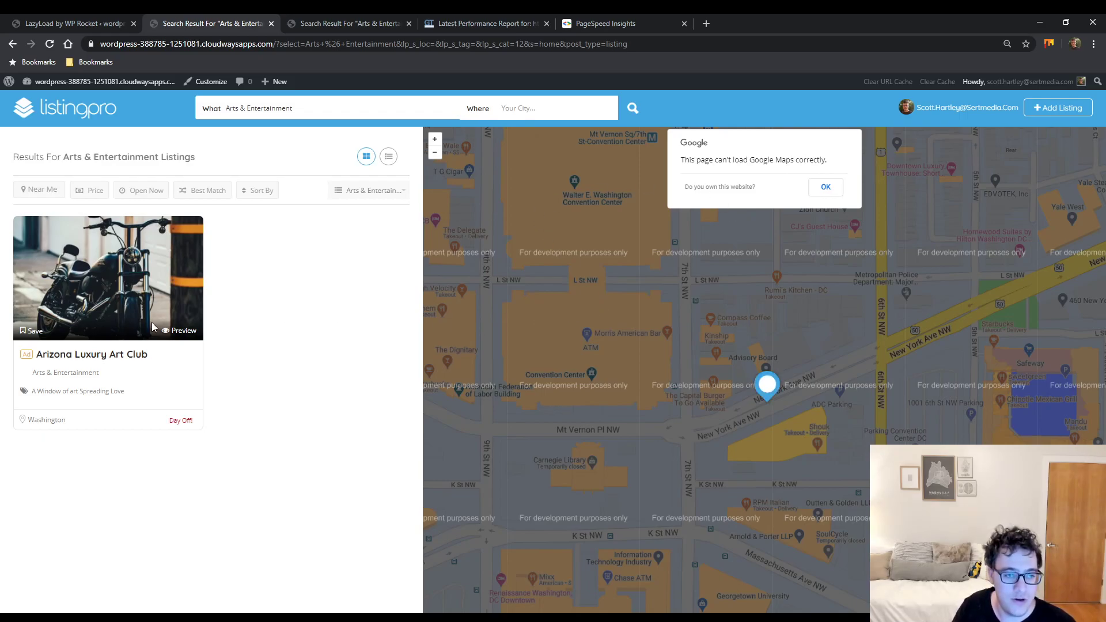
- Inspect the result's image in DevTools to confirm it loads lazily
{"action": "key", "text": "ctrl+shift+i"}
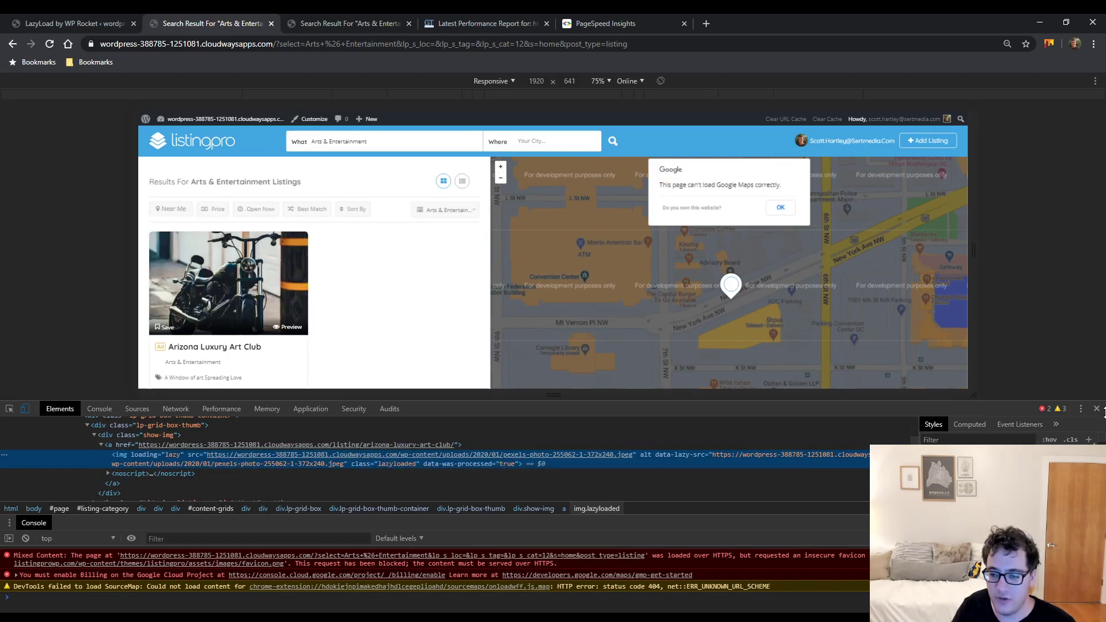
{"action": "key", "text": "ctrl+shift+i"}
{"action": "key", "text": "ctrl+shift+Tab"}
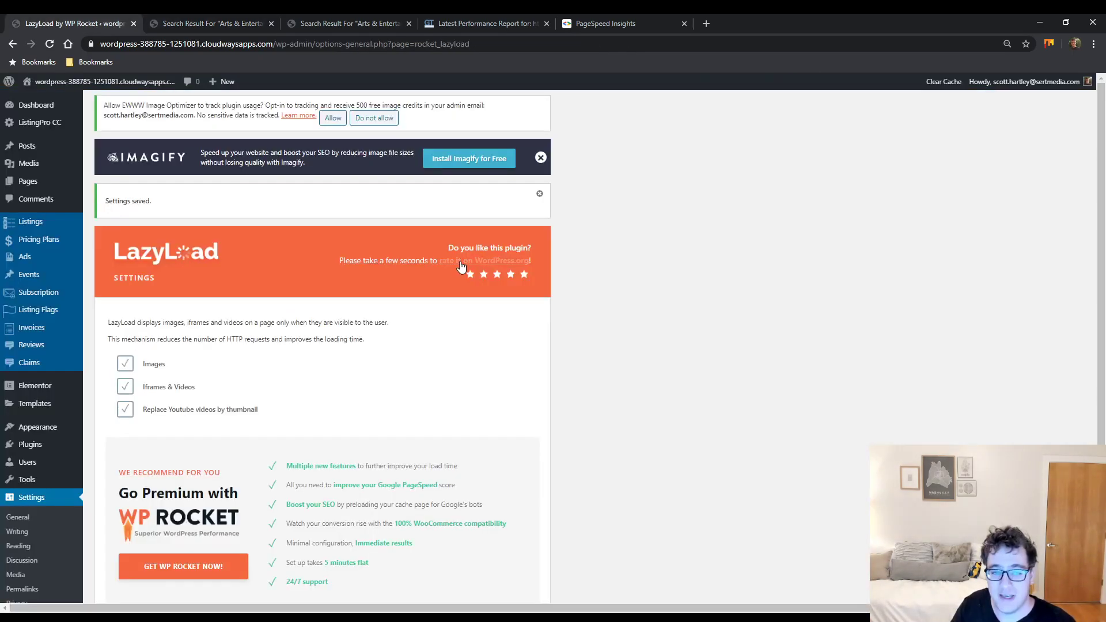
{"action": "left_click", "coordinate": [30, 444]}
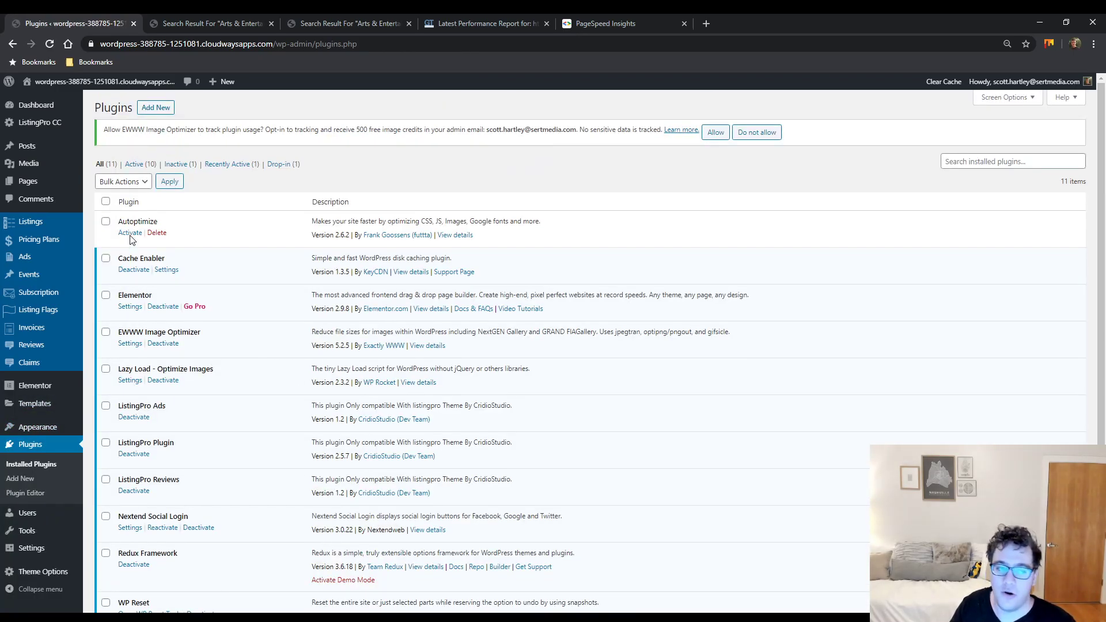
{"action": "left_click", "coordinate": [130, 233]}
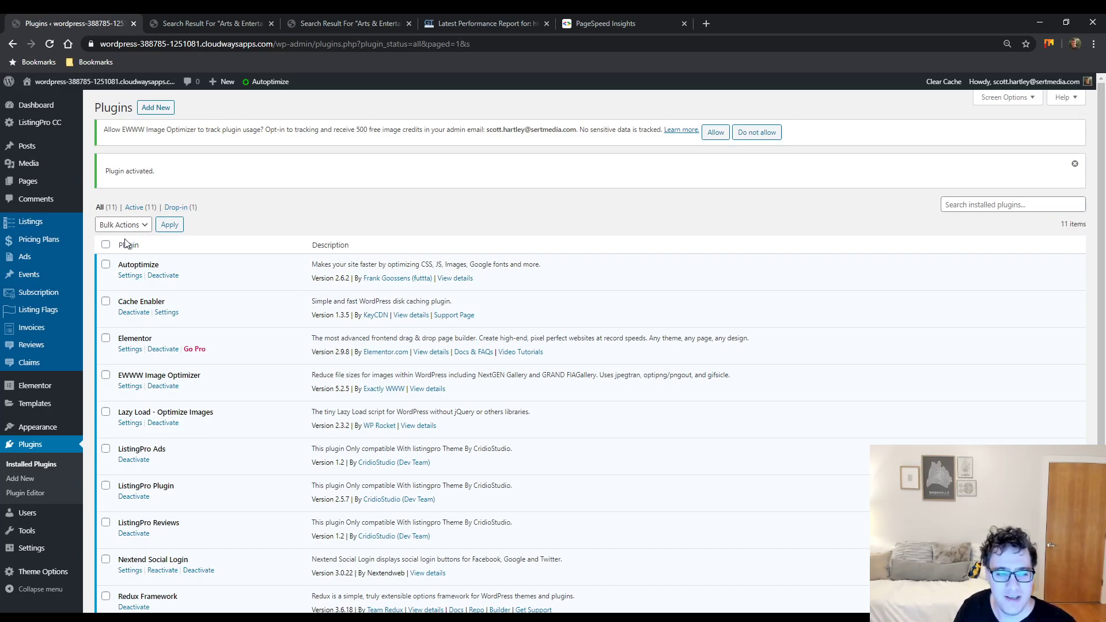
{"action": "left_click", "coordinate": [129, 275]}
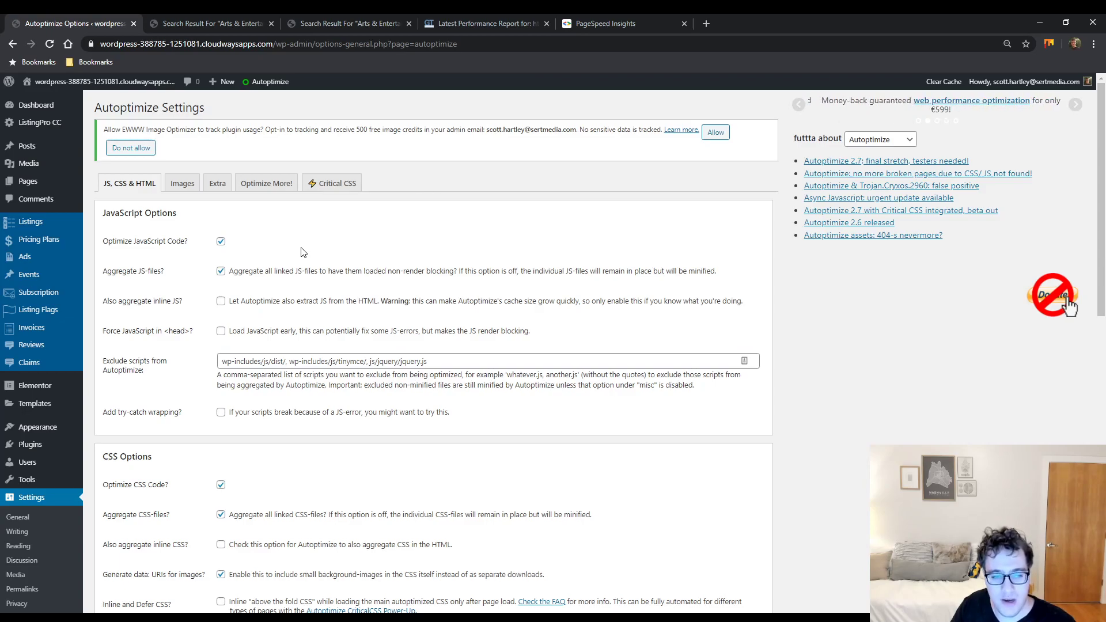
{"action": "left_click_drag", "start_coordinate": [190, 242], "coordinate": [108, 240]}
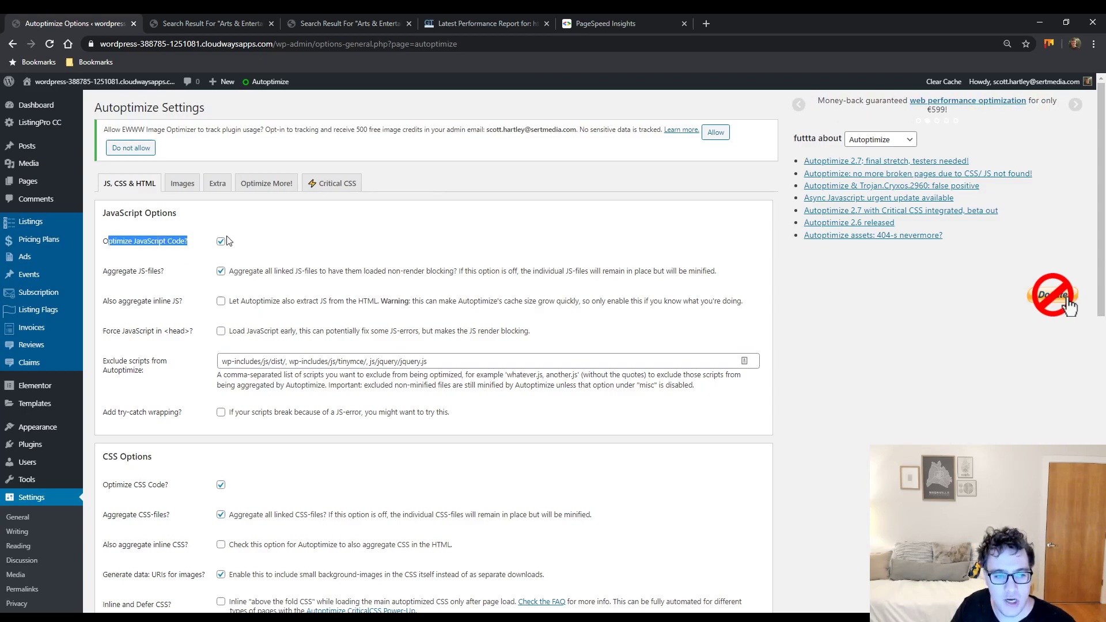
{"action": "left_click", "coordinate": [236, 239]}
{"action": "left_click_drag", "start_coordinate": [165, 272], "coordinate": [109, 273]}
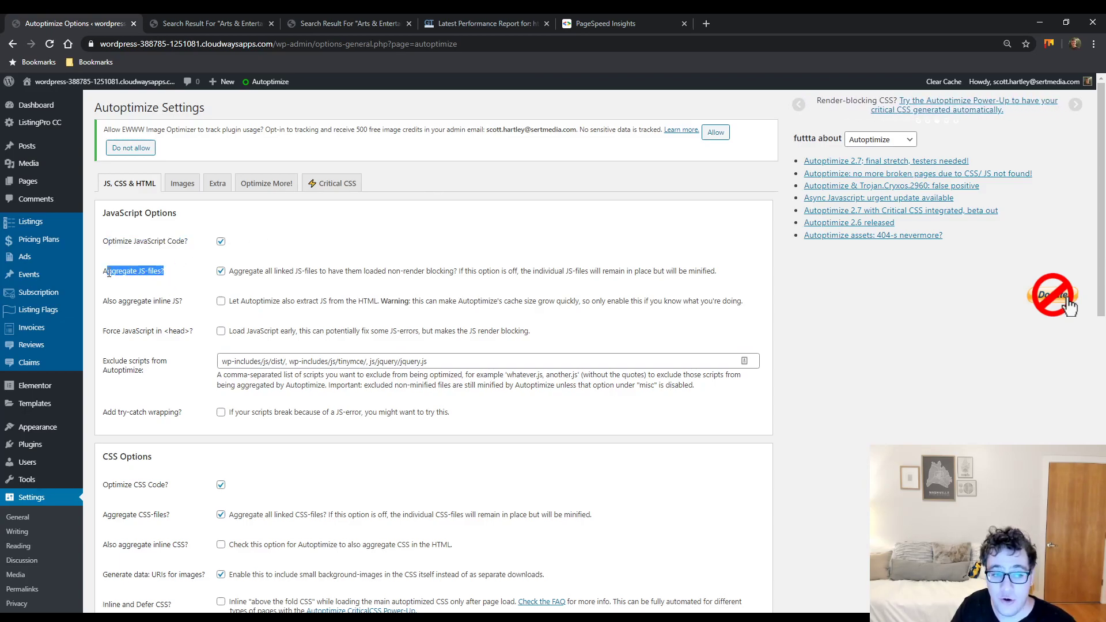
{"action": "left_click", "coordinate": [179, 287]}
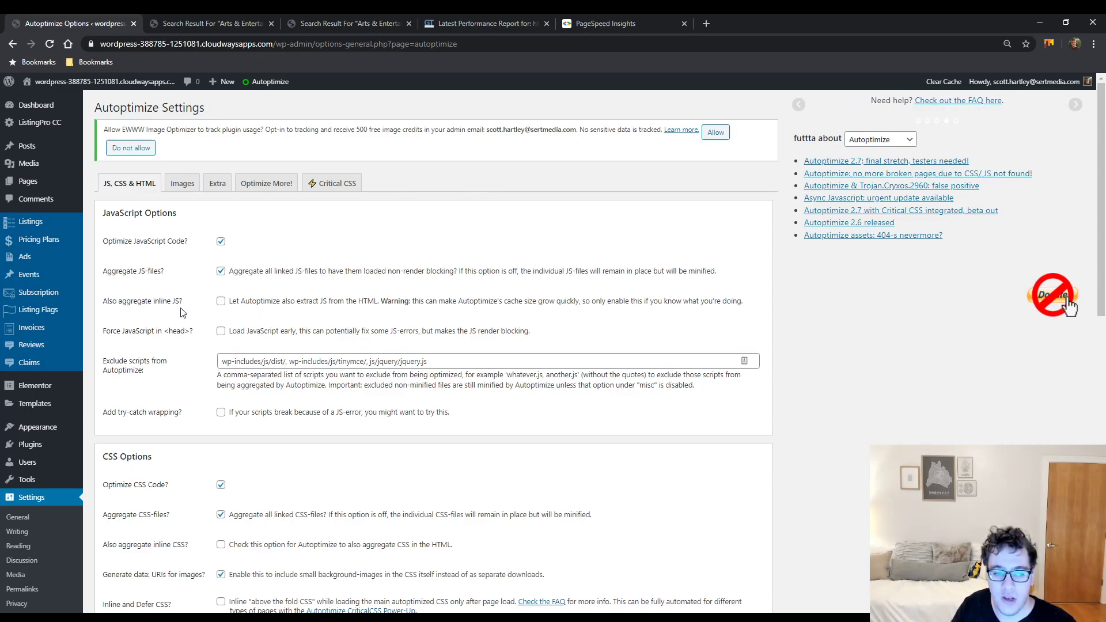
{"action": "left_click_drag", "start_coordinate": [119, 300], "coordinate": [153, 321]}
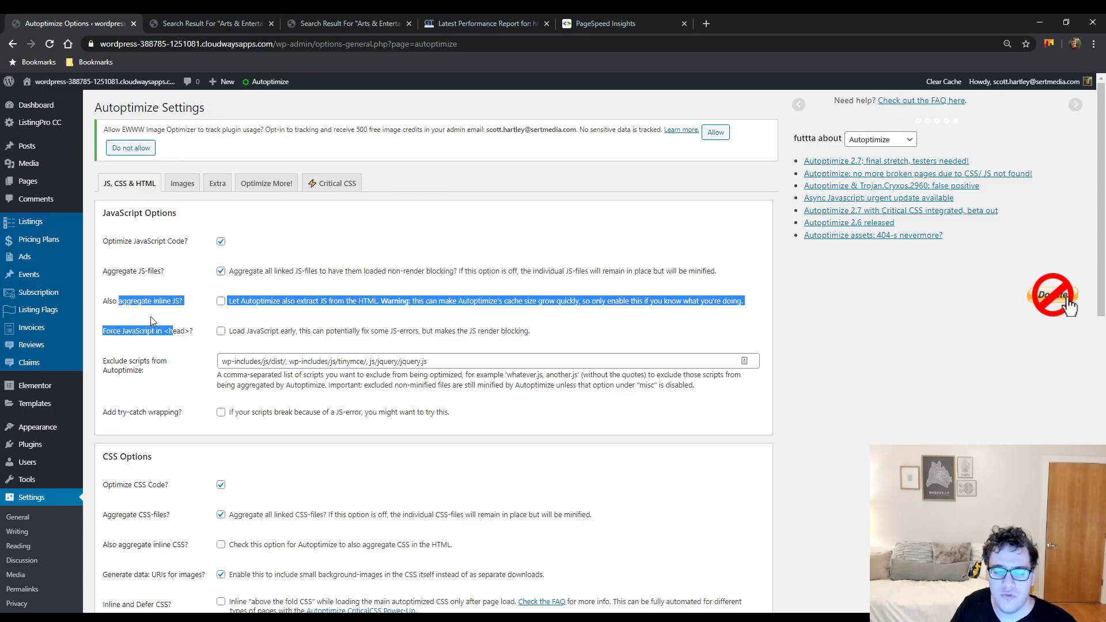
{"action": "left_click", "coordinate": [154, 304]}
{"action": "triple_click", "coordinate": [155, 303]}
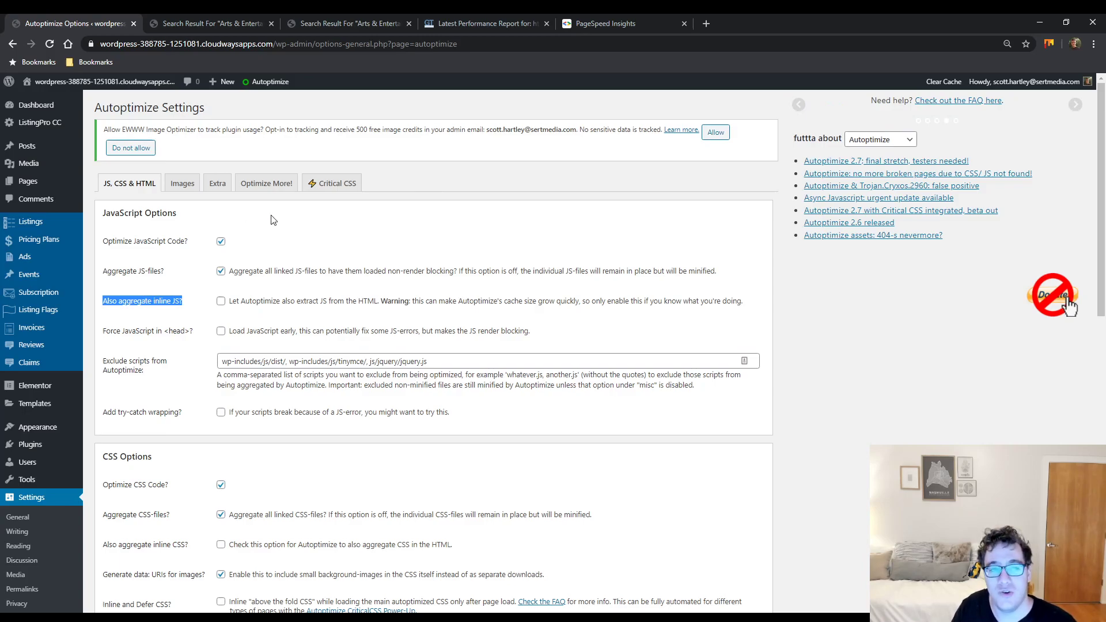
{"action": "left_click", "coordinate": [317, 22]}
{"action": "left_click", "coordinate": [138, 19]}
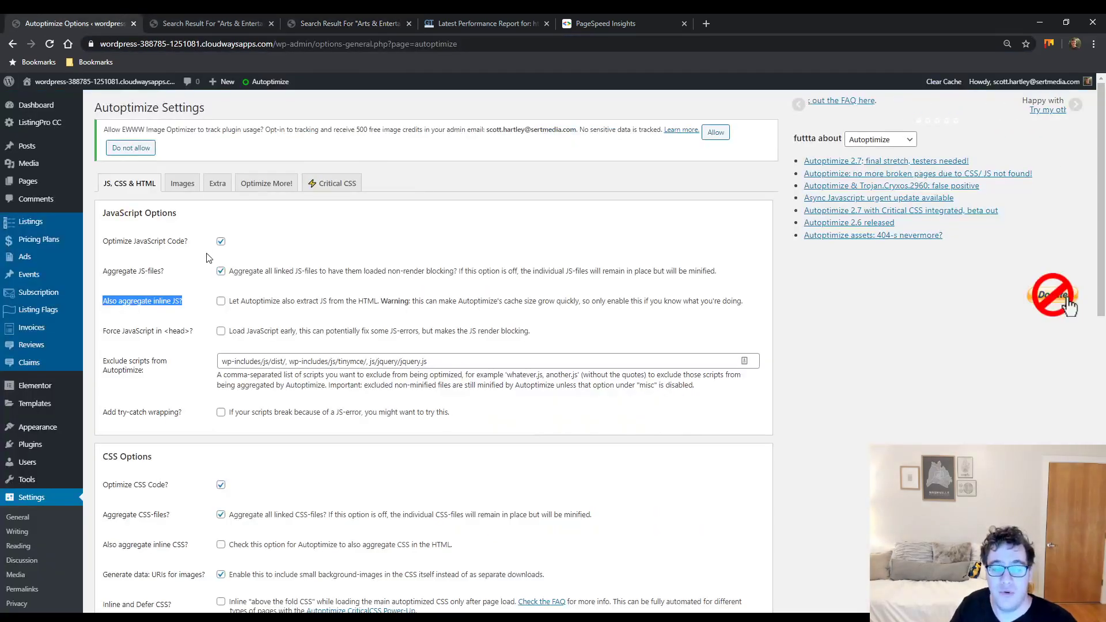
- Review the Autoptimize image and CSS options, then save changes and empty the cache
{"action": "scroll", "coordinate": [166, 229], "scroll_direction": "down", "scroll_amount": 1}
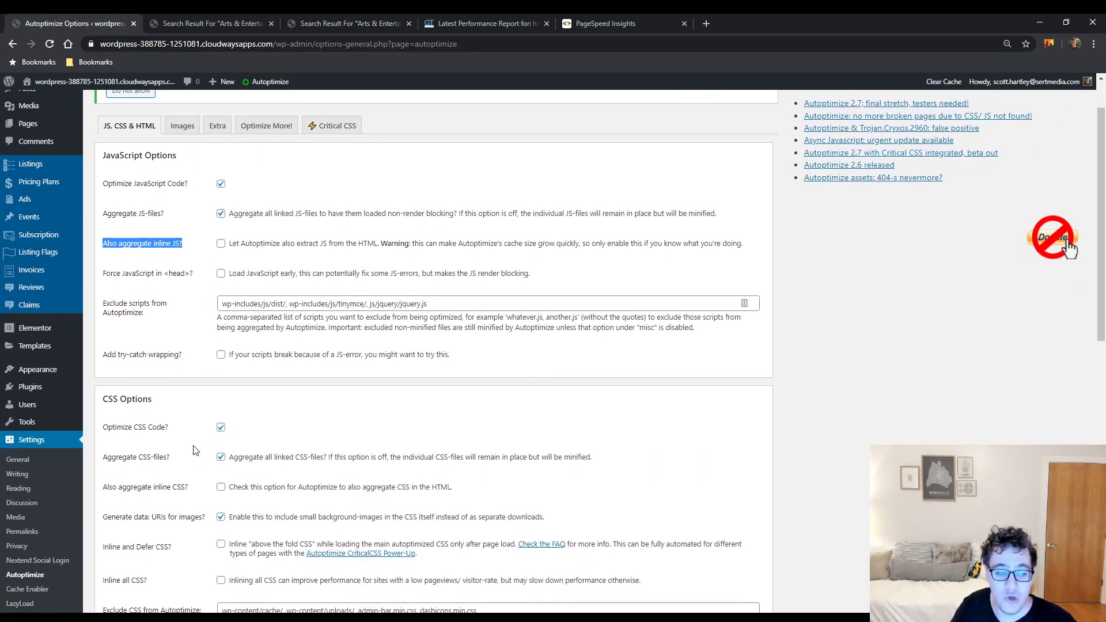
{"action": "scroll", "coordinate": [211, 517], "scroll_direction": "down", "scroll_amount": 4}
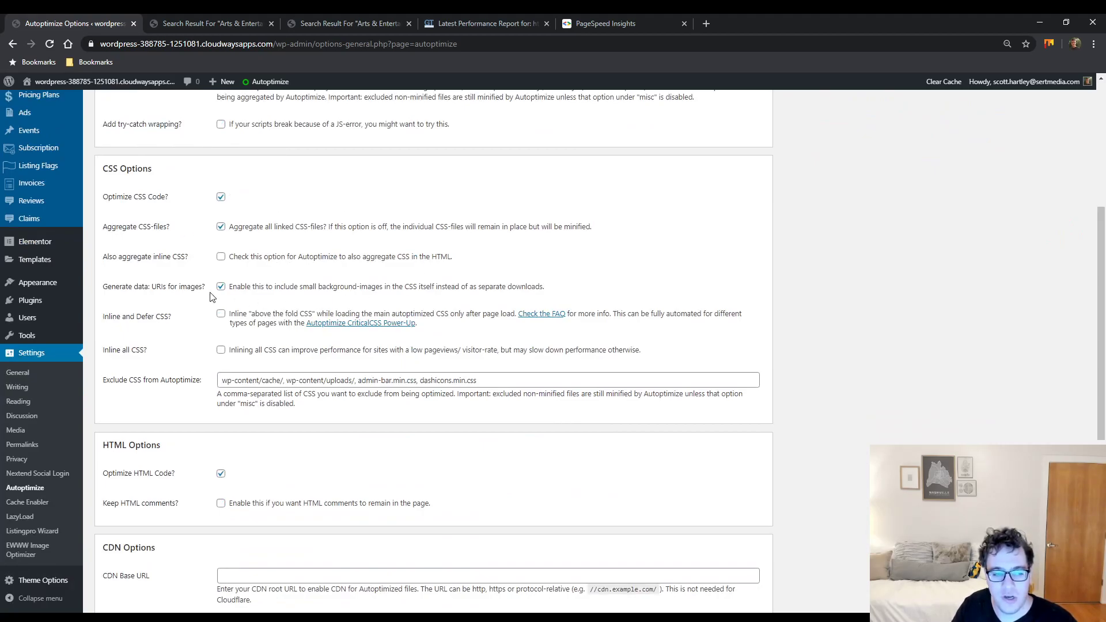
{"action": "left_click_drag", "start_coordinate": [207, 287], "coordinate": [120, 288]}
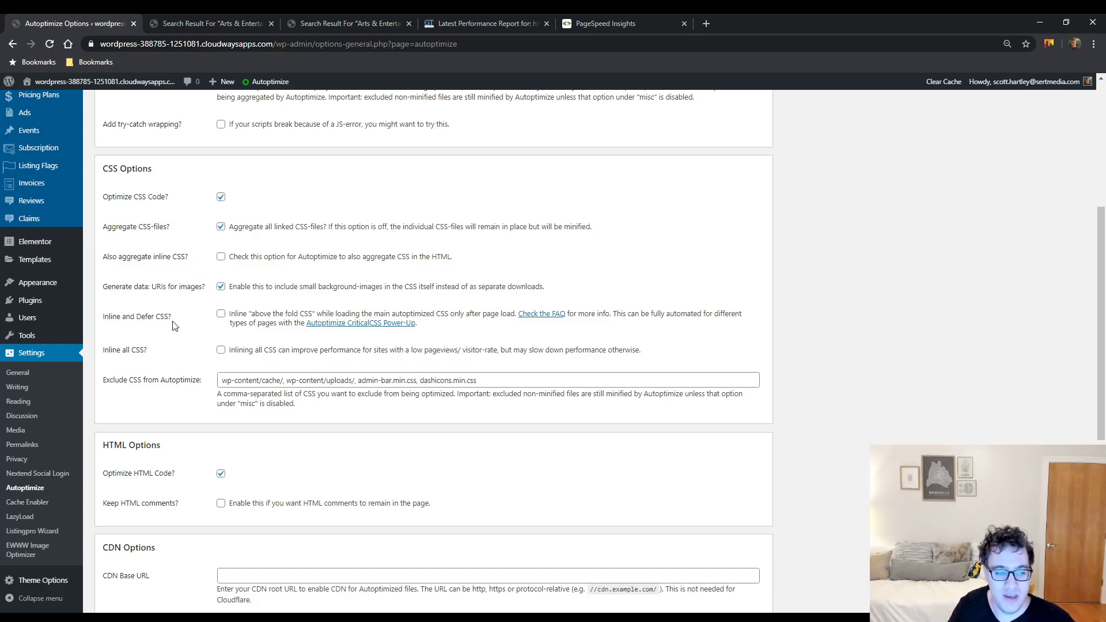
{"action": "triple_click", "coordinate": [152, 318]}
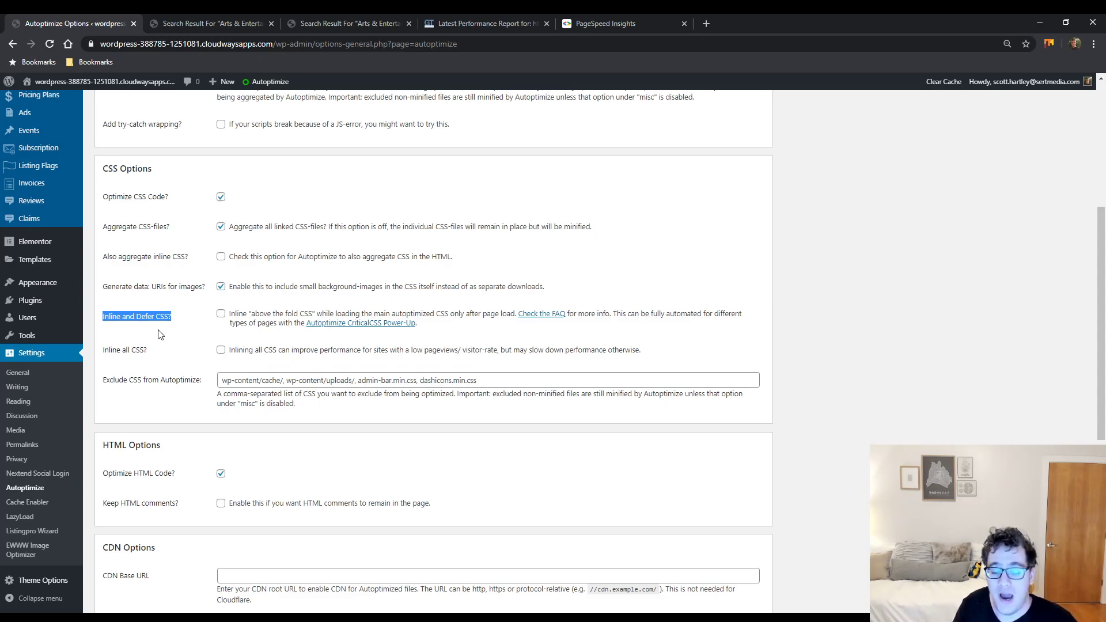
{"action": "scroll", "coordinate": [167, 343], "scroll_direction": "down", "scroll_amount": 6}
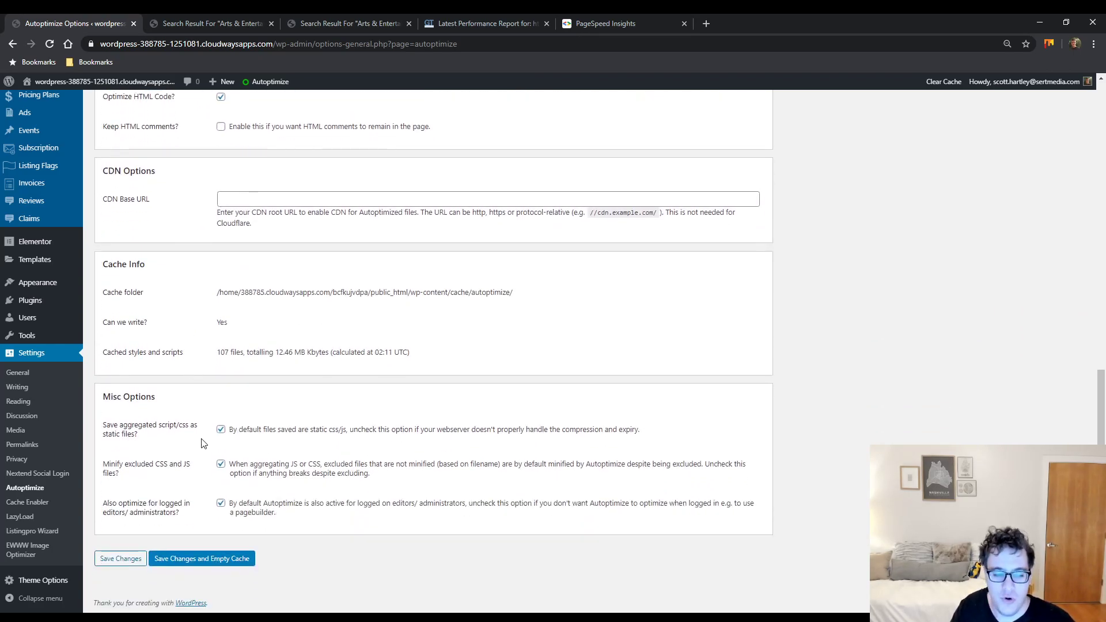
{"action": "scroll", "coordinate": [198, 410], "scroll_direction": "up", "scroll_amount": 7}
{"action": "scroll", "coordinate": [177, 368], "scroll_direction": "down", "scroll_amount": 7}
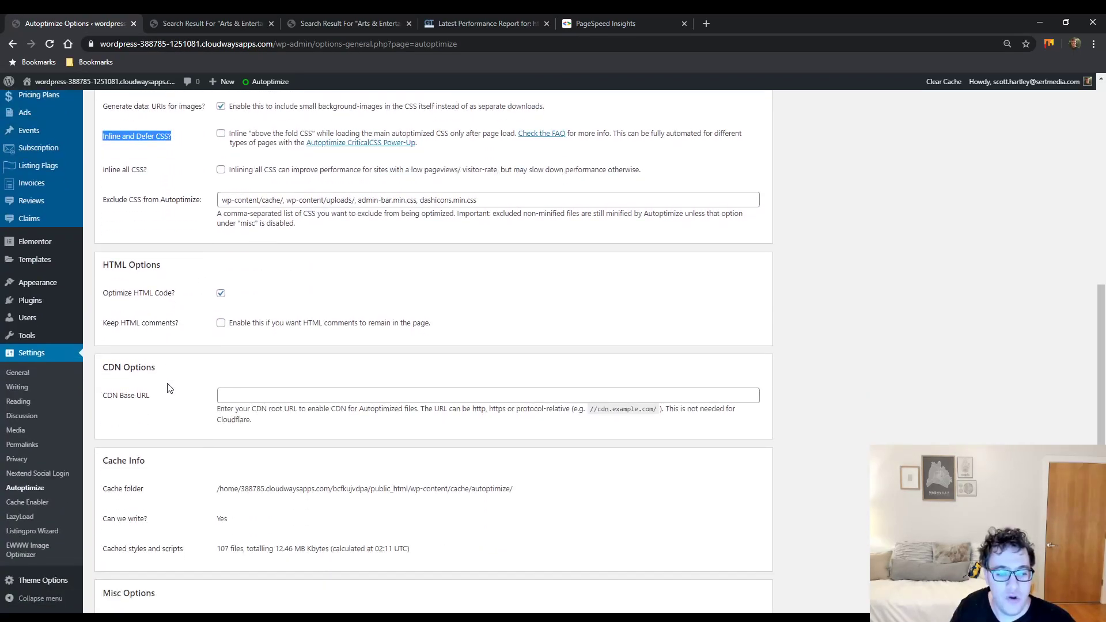
{"action": "left_click", "coordinate": [176, 559]}
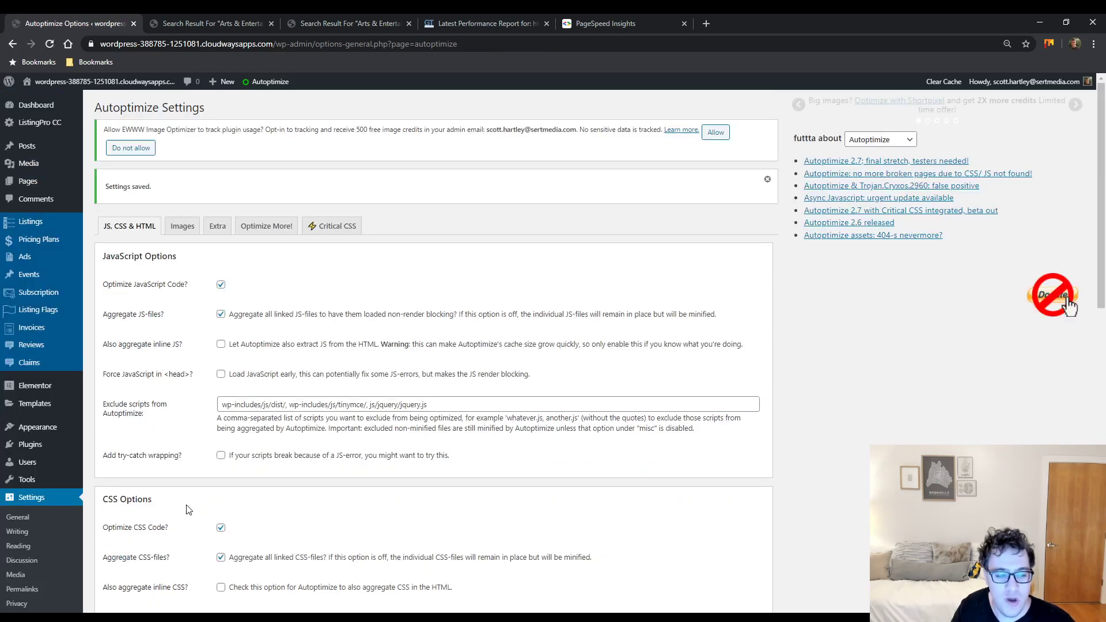
{"action": "left_click_drag", "start_coordinate": [186, 513], "coordinate": [103, 499]}
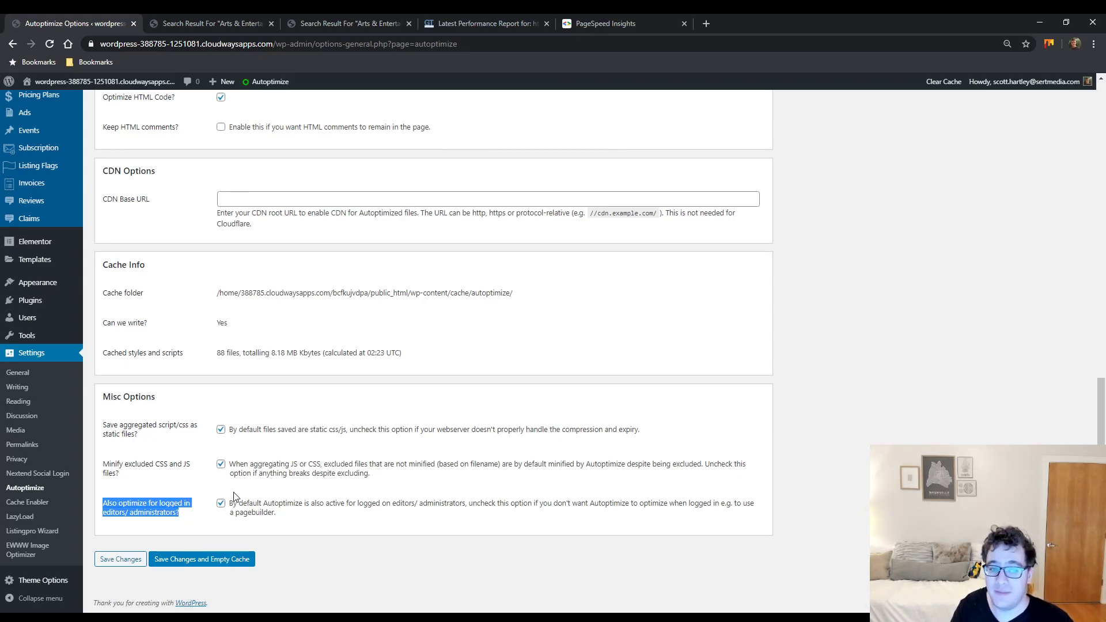
{"action": "key", "text": "Return"}
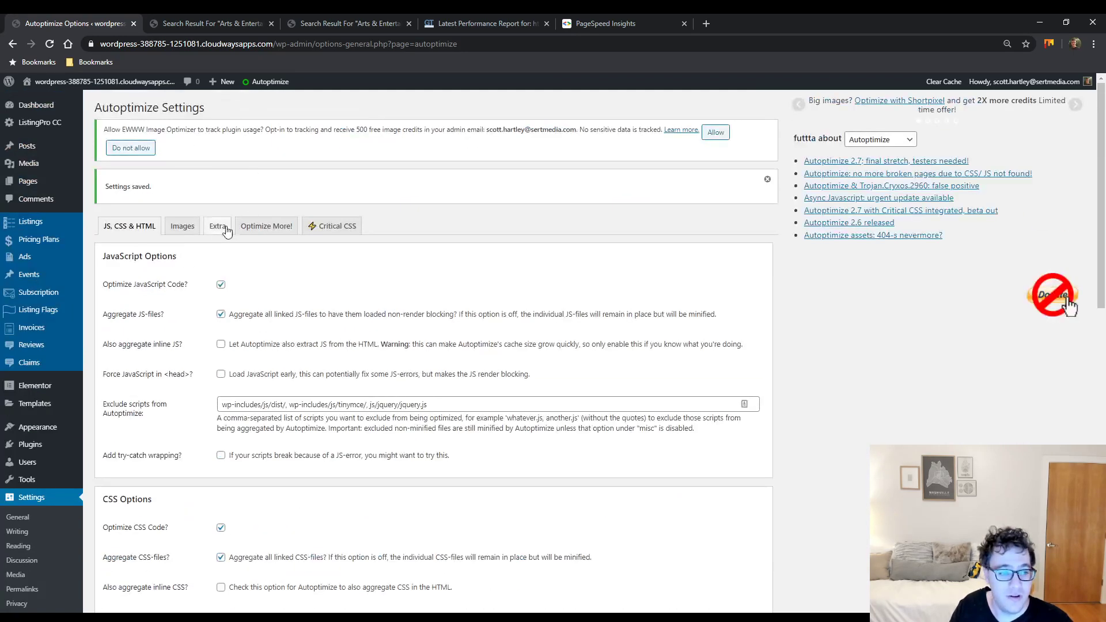
- Open the Extra settings and reload the Arts & Entertainment search results
{"action": "left_click", "coordinate": [223, 229]}
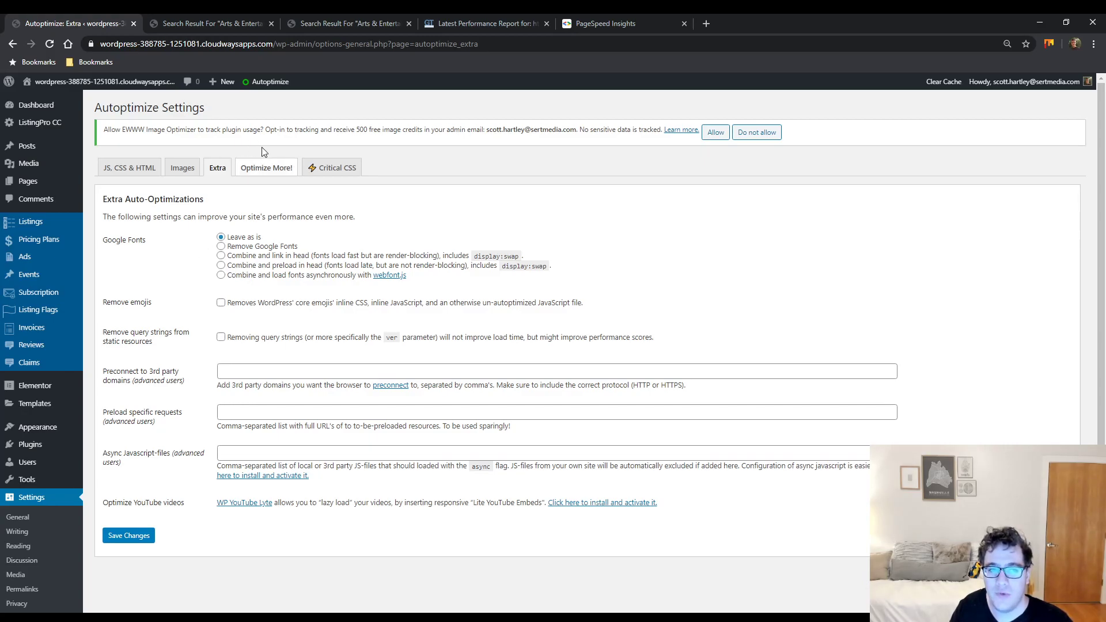
{"action": "left_click", "coordinate": [242, 22]}
{"action": "key", "text": "F5"}
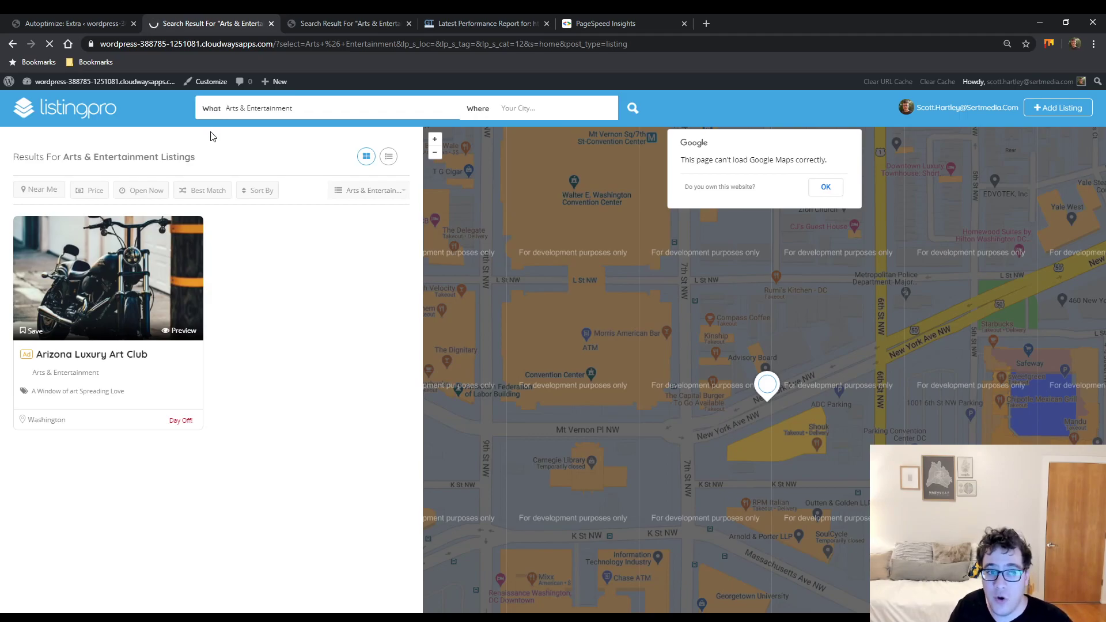
- Load the home page and view its source to find the Google Fonts family list
{"action": "left_click_drag", "start_coordinate": [274, 44], "coordinate": [628, 43]}
{"action": "key", "text": "BackSpace"}
{"action": "key", "text": "Return"}
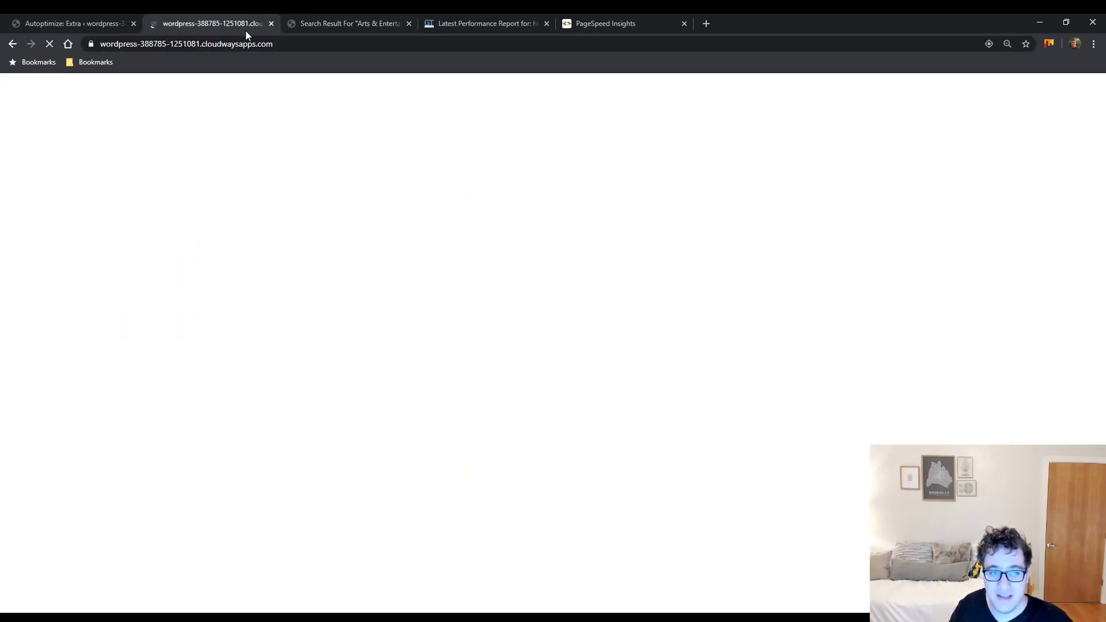
{"action": "key", "text": "ctrl+u"}
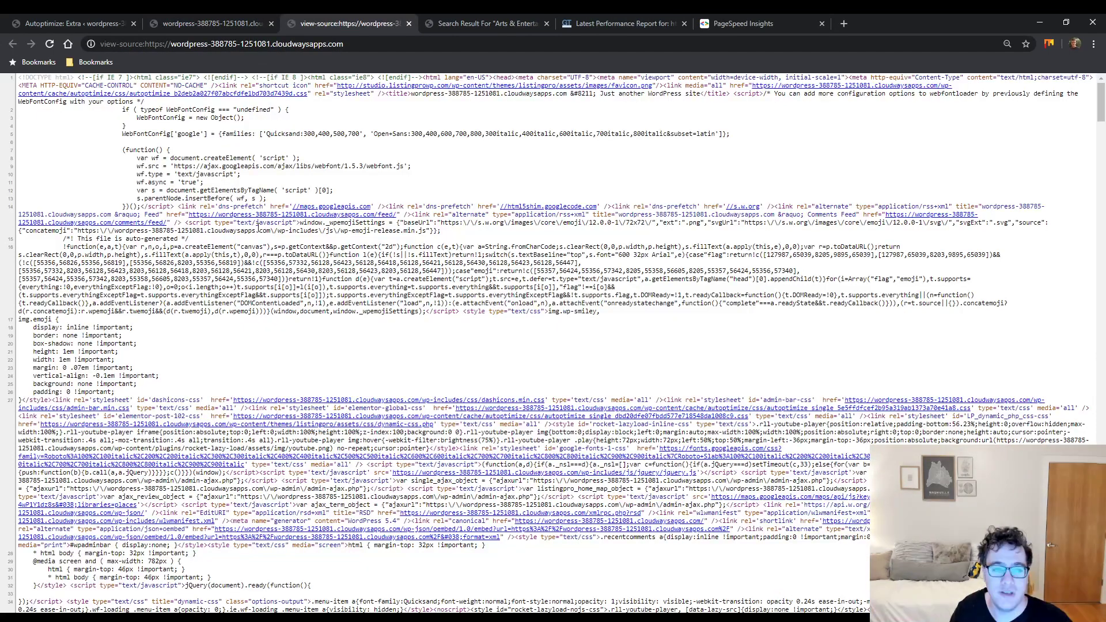
{"action": "left_click_drag", "start_coordinate": [280, 134], "coordinate": [328, 150]}
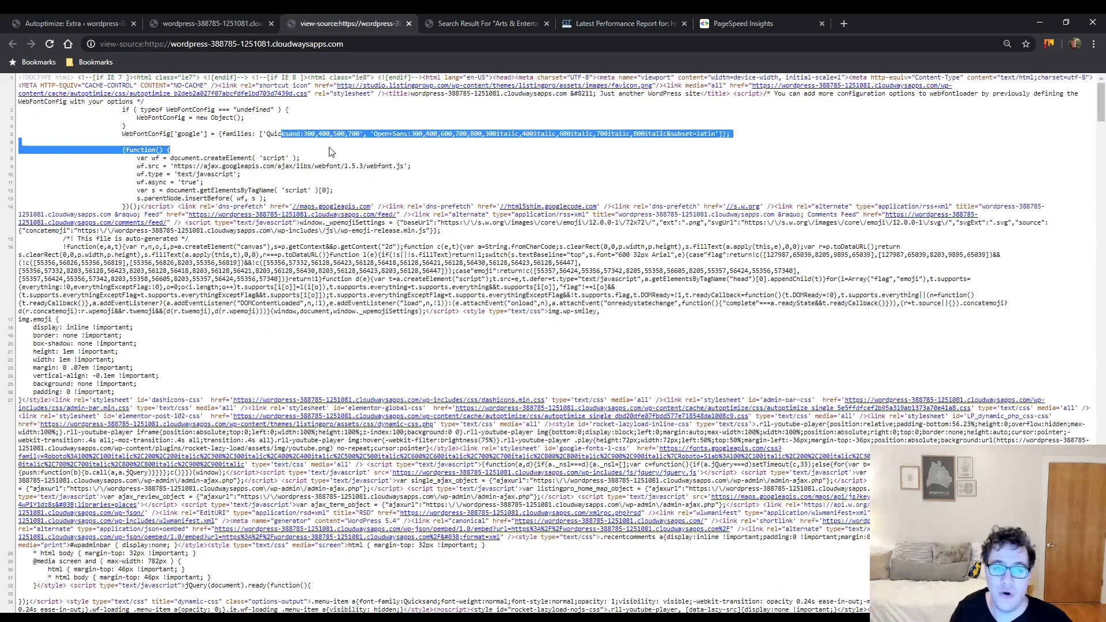
{"action": "left_click", "coordinate": [328, 150]}
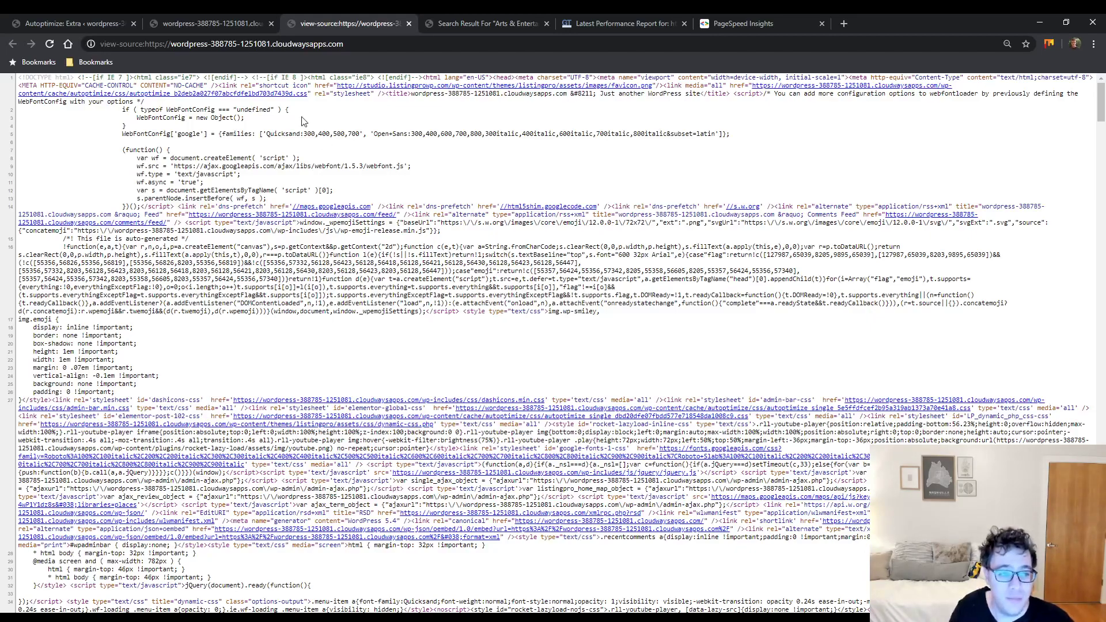
- Locate the WebFont loader script URL in the page source
{"action": "left_click", "coordinate": [103, 20]}
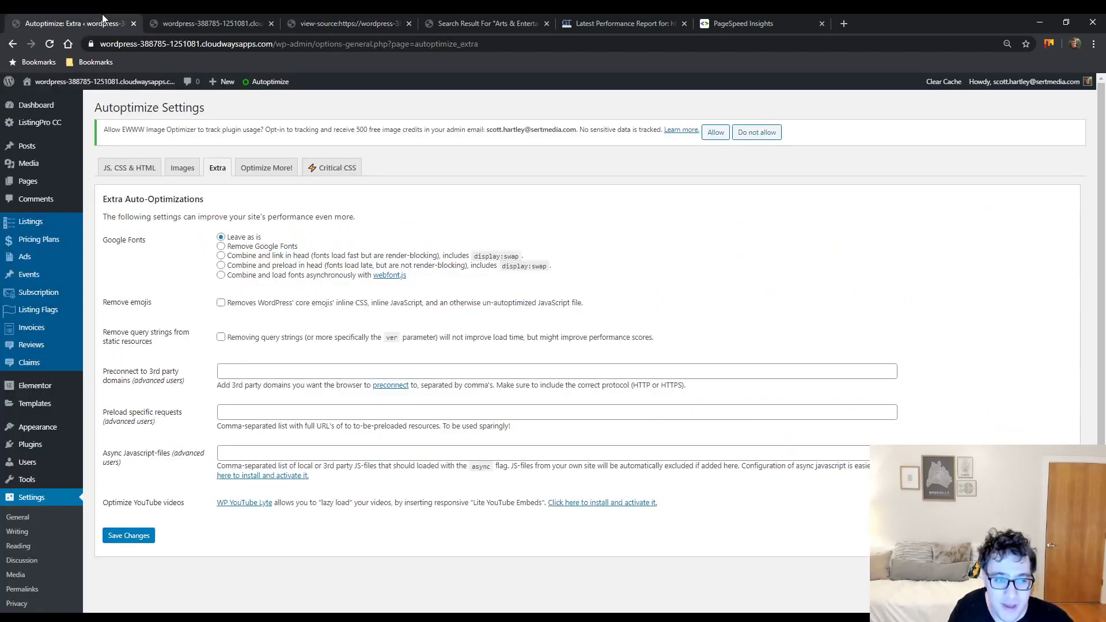
{"action": "left_click", "coordinate": [324, 22]}
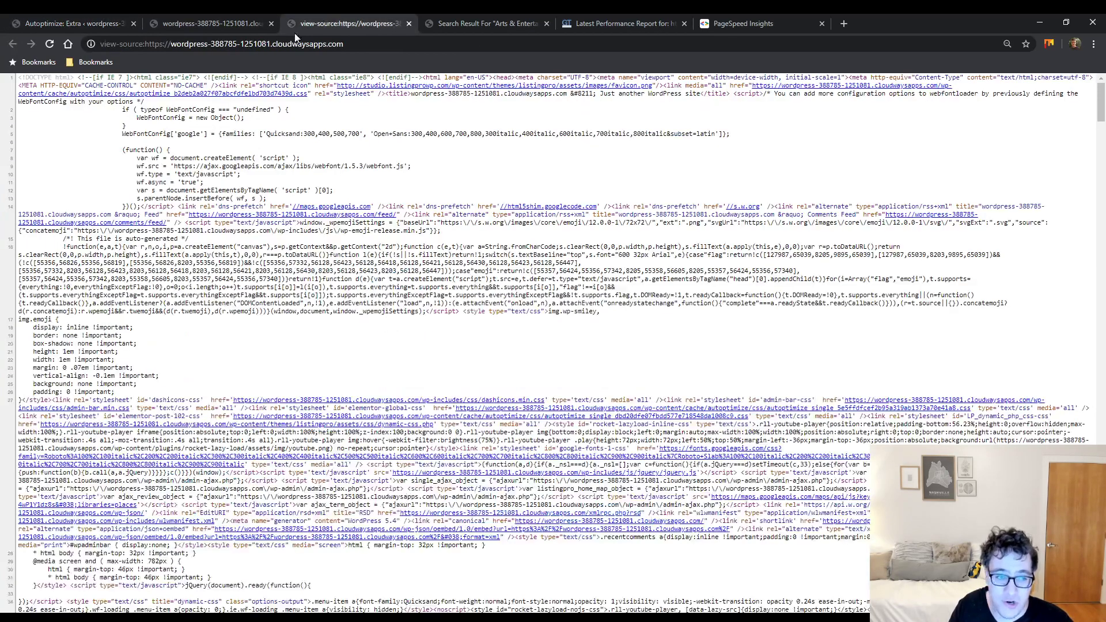
{"action": "mouse_move", "coordinate": [401, 167]}
{"action": "left_mouse_down"}
{"action": "mouse_move", "coordinate": [176, 167]}
{"action": "mouse_move", "coordinate": [388, 170]}
{"action": "left_mouse_up"}
{"action": "left_click", "coordinate": [386, 167]}
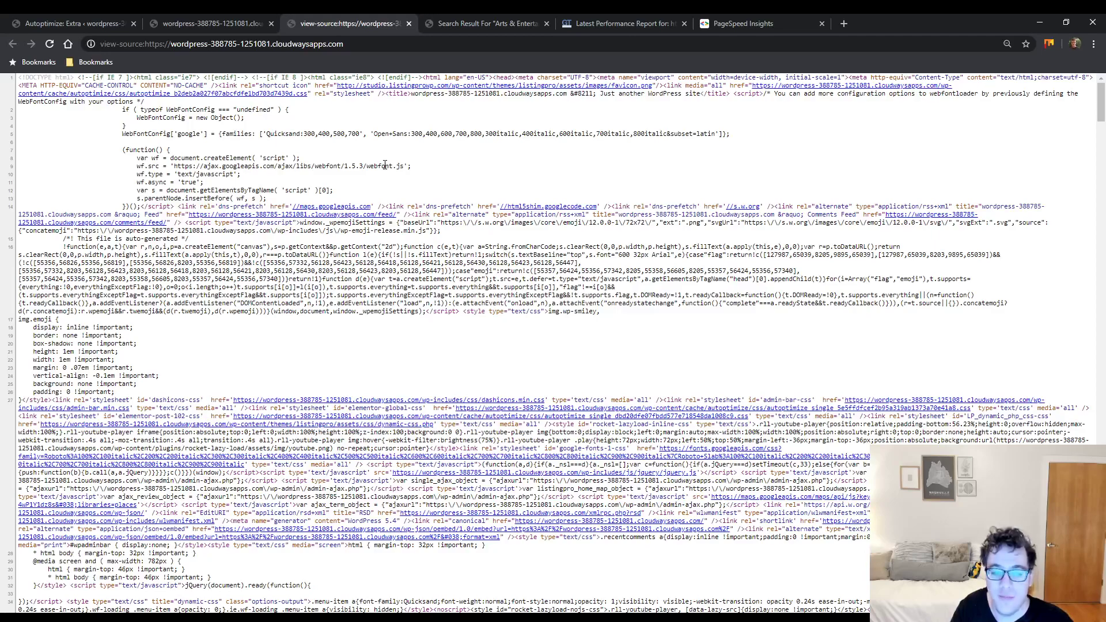
{"action": "scroll", "coordinate": [345, 259], "scroll_direction": "down", "scroll_amount": 3}
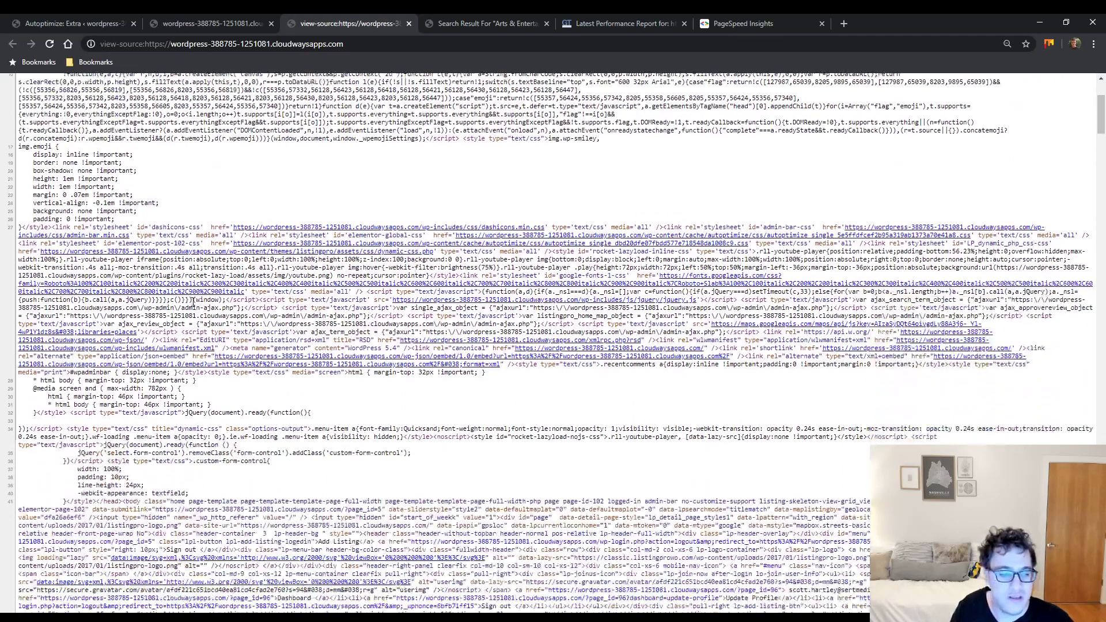
- Combine and preload Google Fonts in head, save, and verify the change in the page source
{"action": "key", "text": "ctrl+1"}
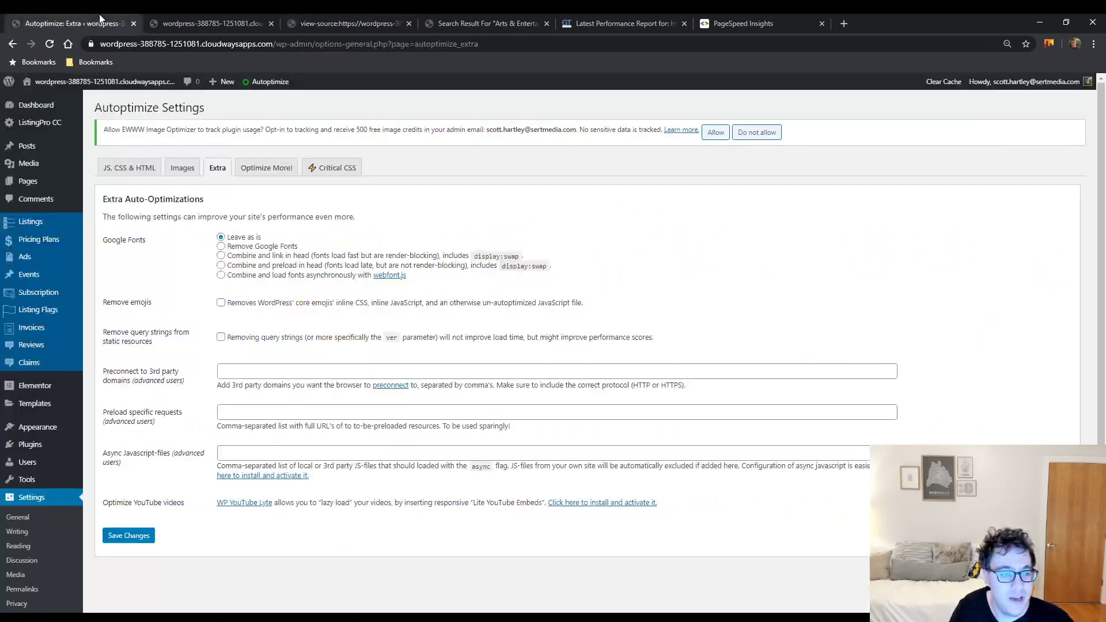
{"action": "left_click", "coordinate": [221, 265]}
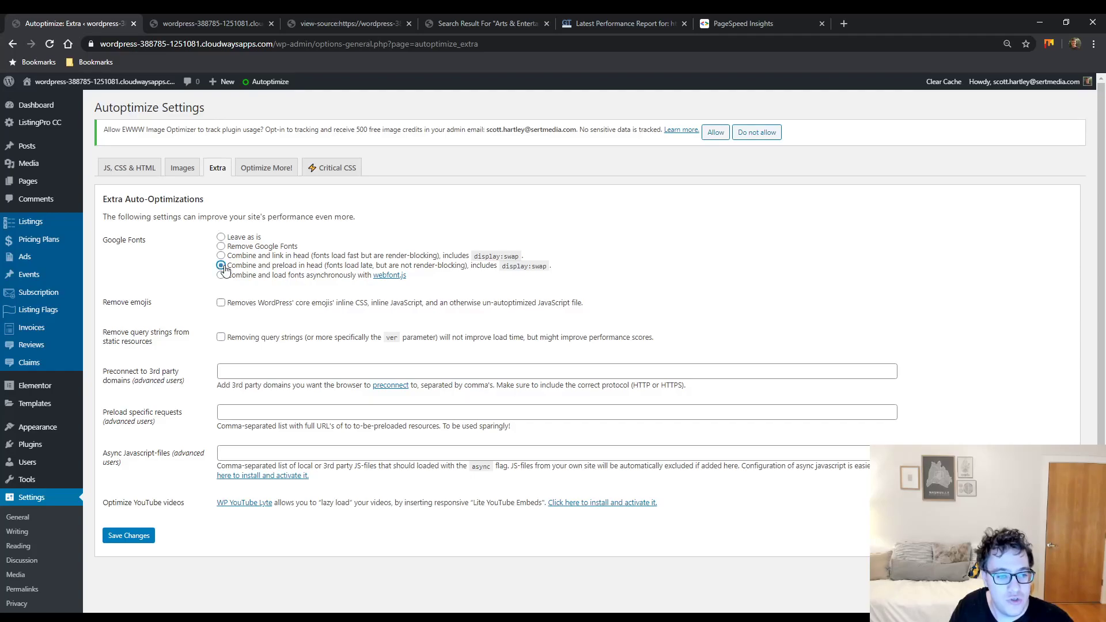
{"action": "left_click", "coordinate": [130, 537]}
{"action": "left_click", "coordinate": [368, 21]}
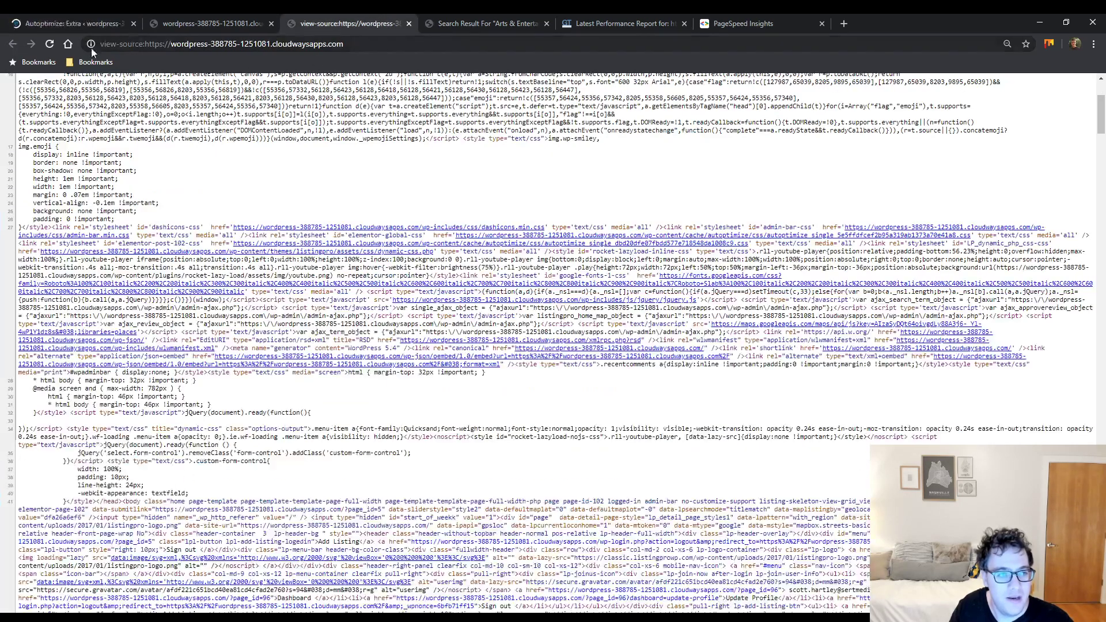
{"action": "left_click", "coordinate": [49, 44]}
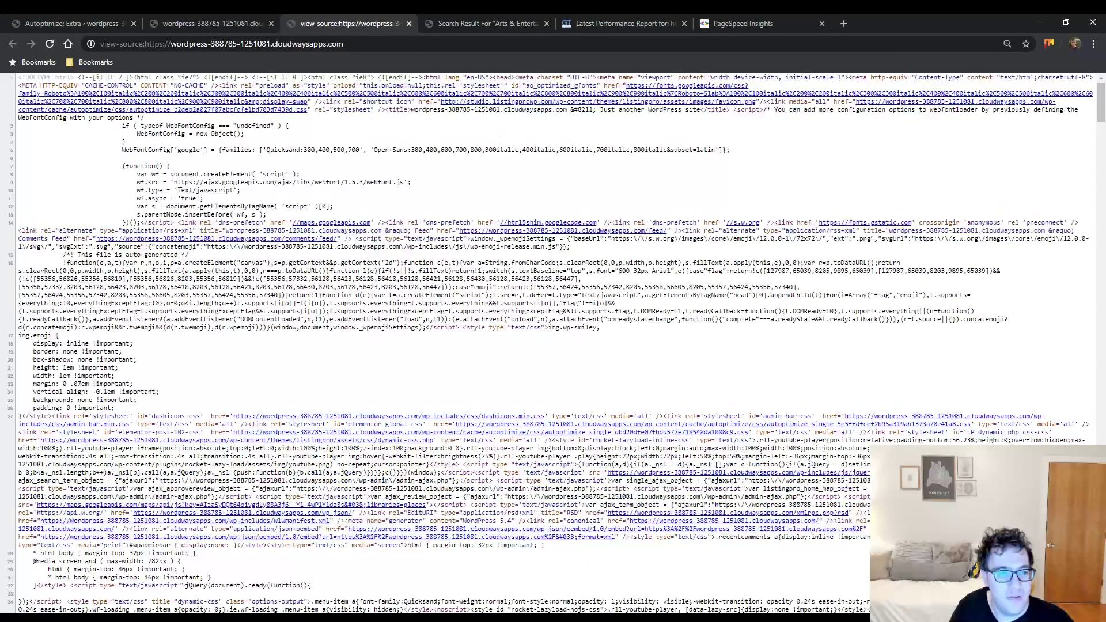
{"action": "scroll", "coordinate": [506, 337], "scroll_direction": "down", "scroll_amount": 1}
{"action": "scroll", "coordinate": [519, 339], "scroll_direction": "up", "scroll_amount": 1}
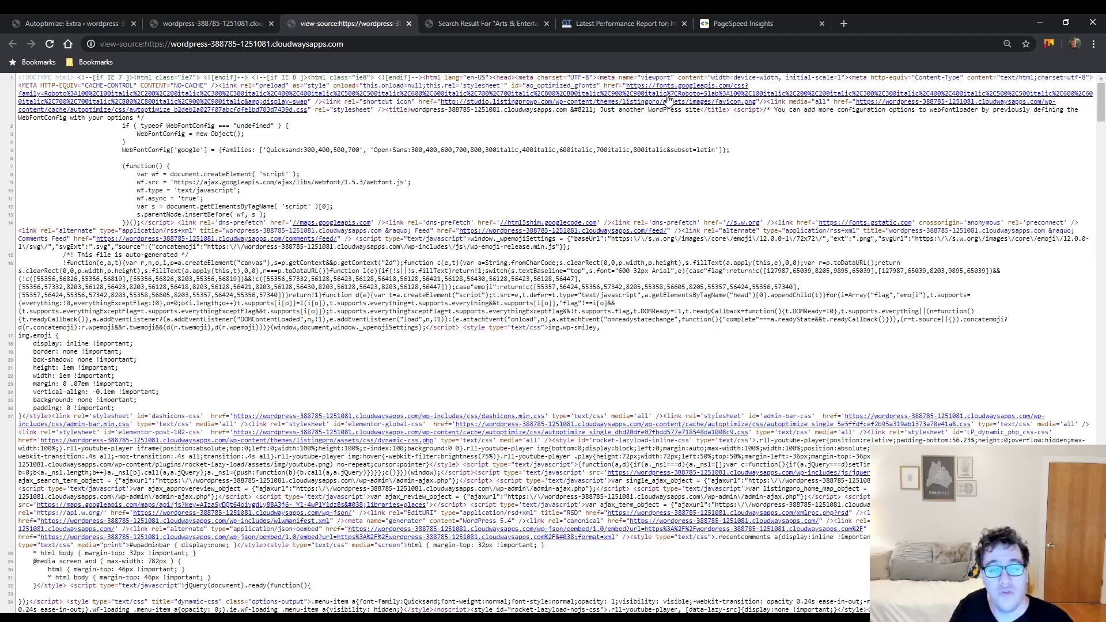
{"action": "left_click", "coordinate": [667, 96]}
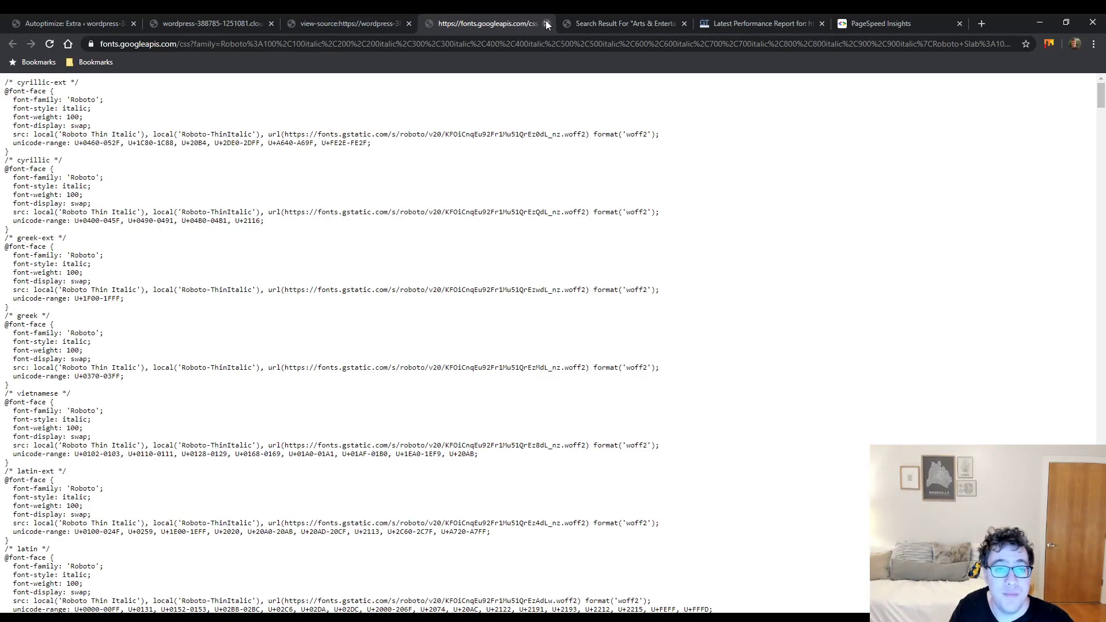
{"action": "left_click", "coordinate": [546, 23]}
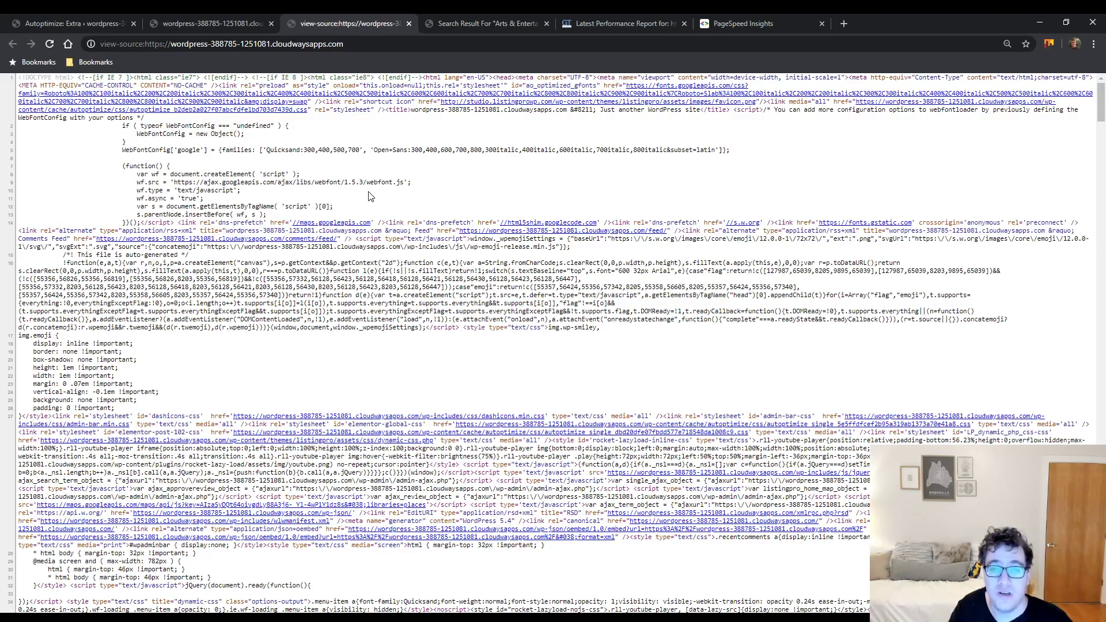
- Enable removing query strings from static resources, save, and clear the site cache
{"action": "left_click", "coordinate": [87, 22]}
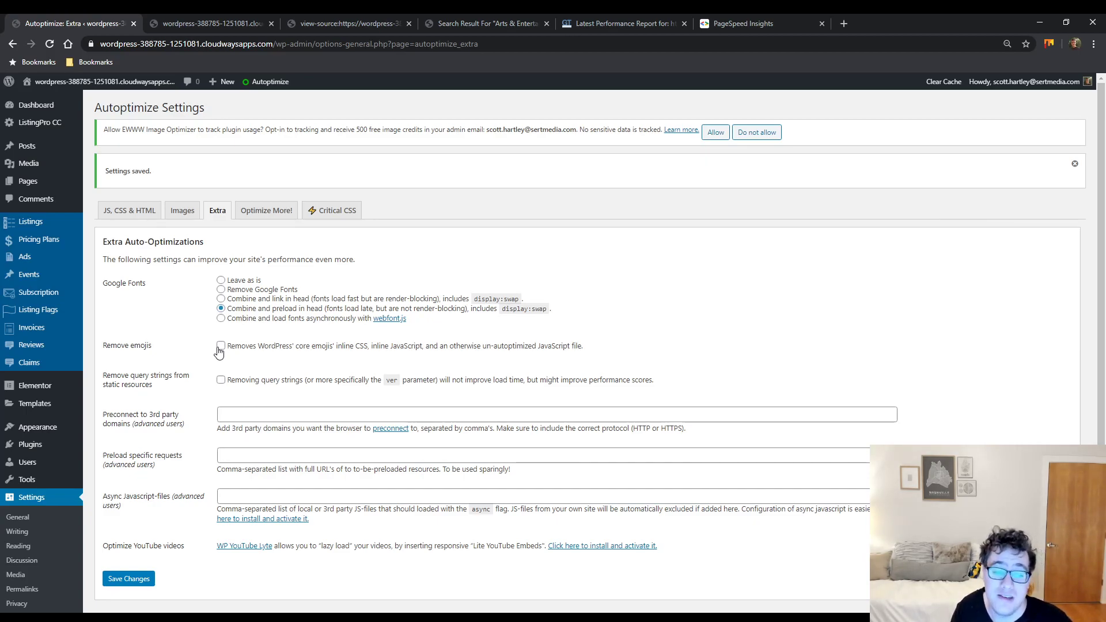
{"action": "left_click", "coordinate": [220, 379]}
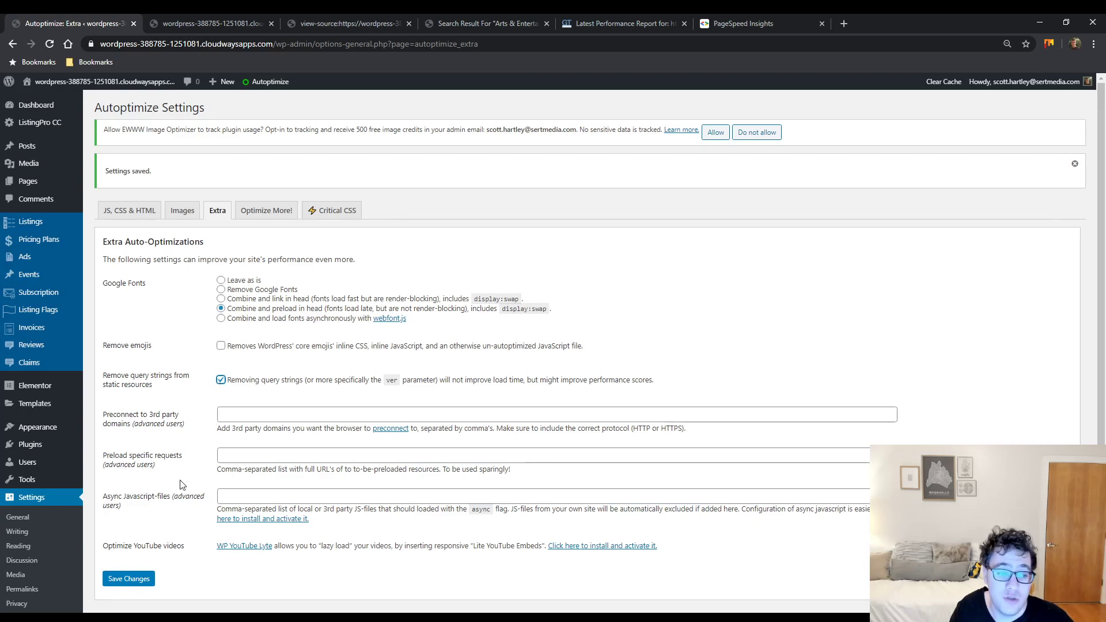
{"action": "left_click", "coordinate": [145, 578]}
{"action": "left_click", "coordinate": [373, 19]}
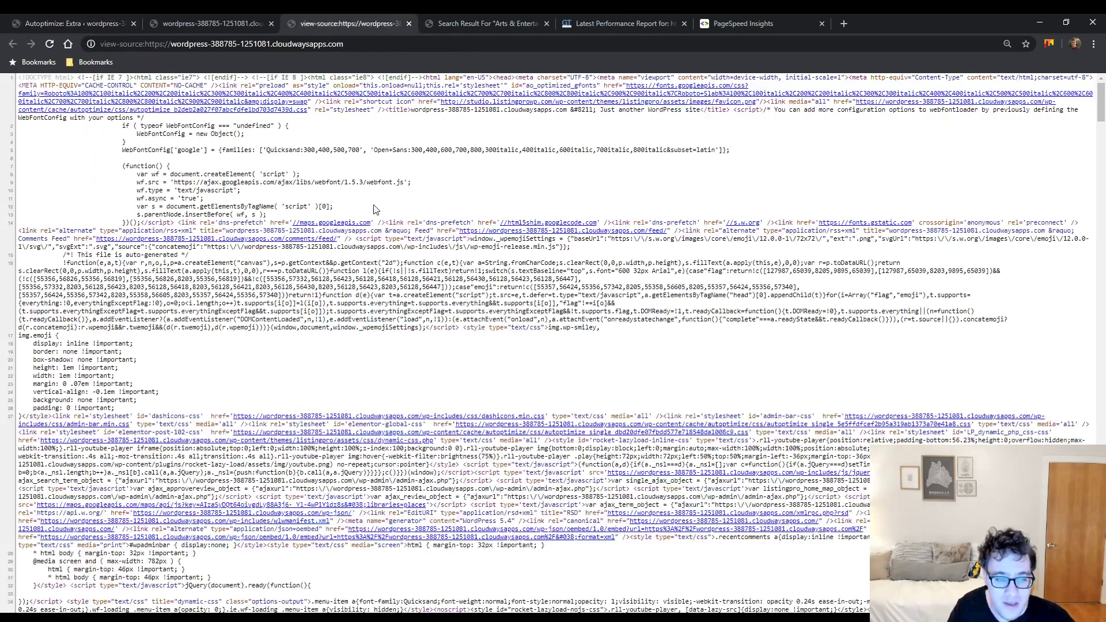
{"action": "key", "text": "ctrl+r"}
{"action": "key", "text": "ctrl+Page_Up"}
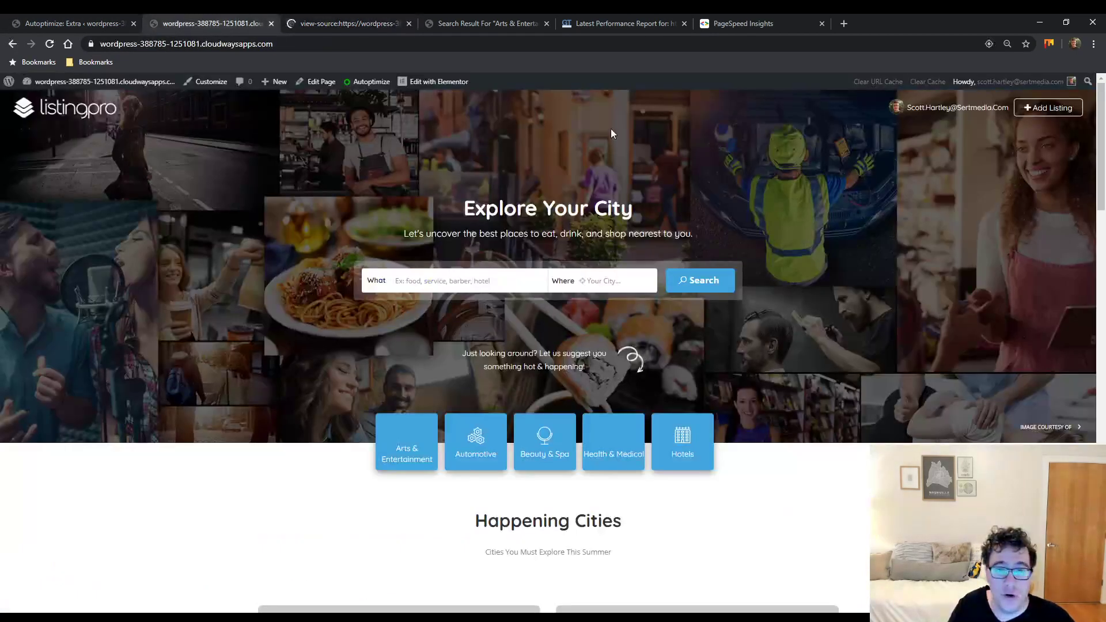
{"action": "left_click", "coordinate": [927, 82]}
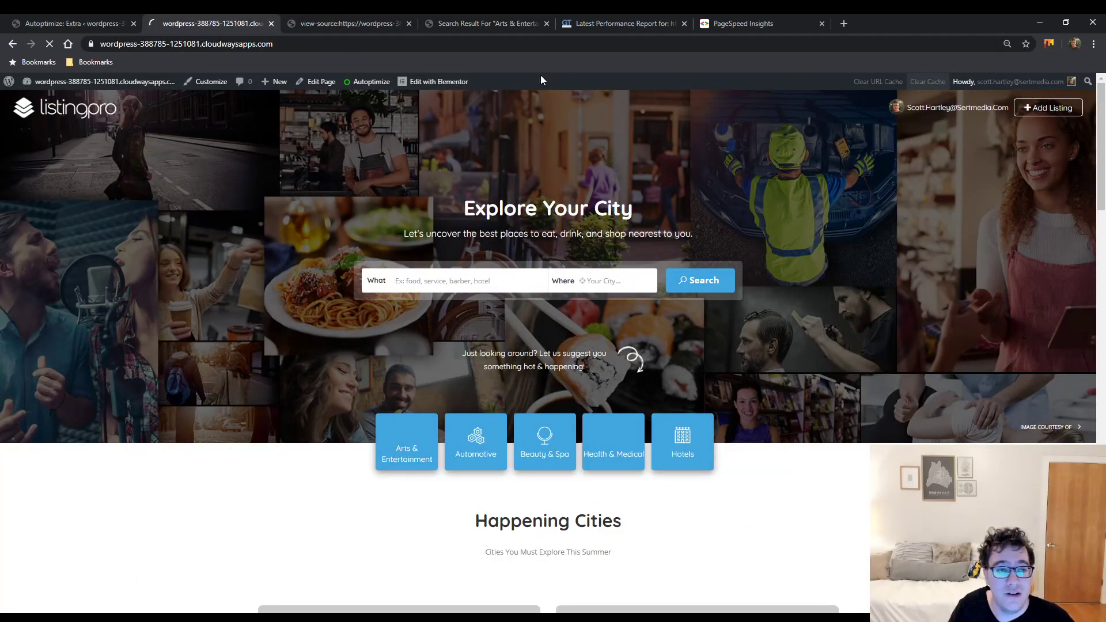
{"action": "left_click", "coordinate": [619, 23]}
- Start a GTmetrix re-test and rerun the PageSpeed Insights mobile analysis
{"action": "scroll", "coordinate": [691, 144], "scroll_direction": "up", "scroll_amount": 5}
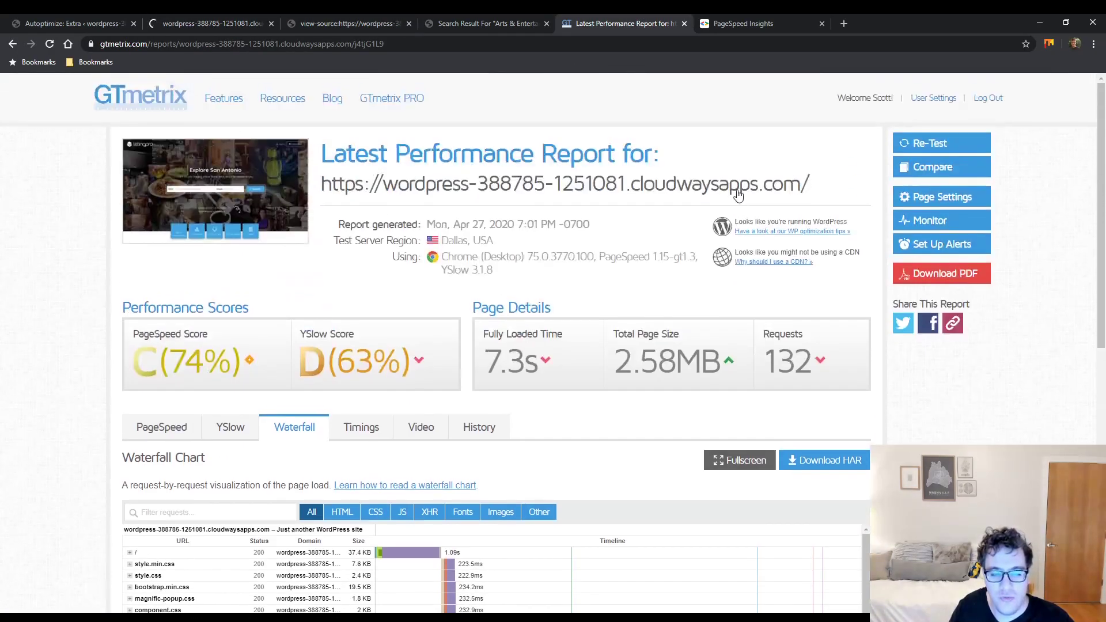
{"action": "left_click", "coordinate": [942, 144]}
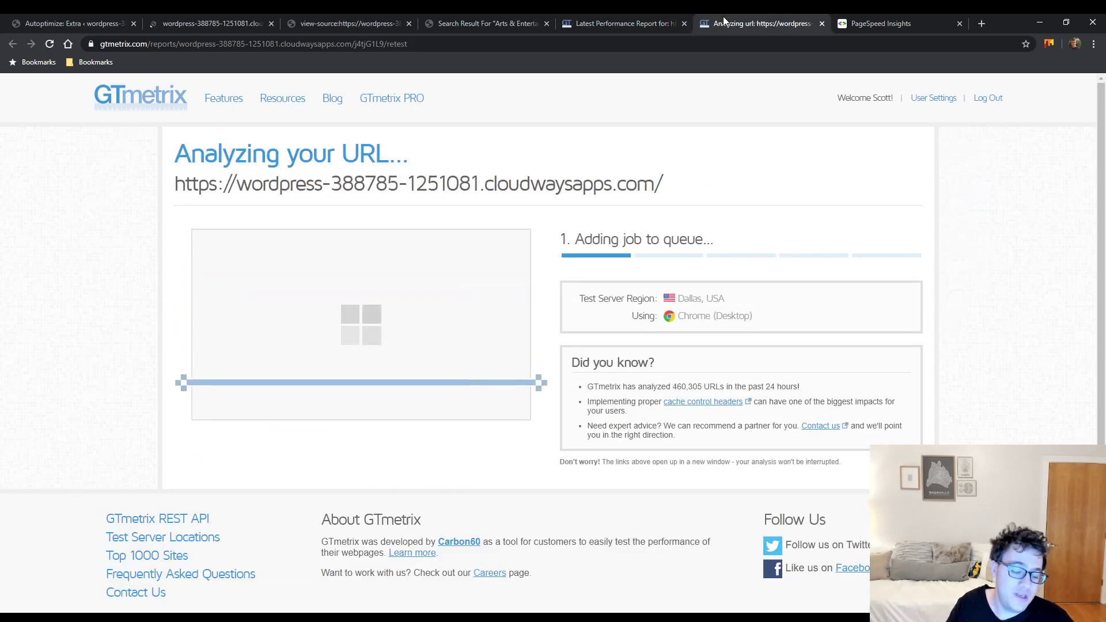
{"action": "left_click", "coordinate": [849, 17]}
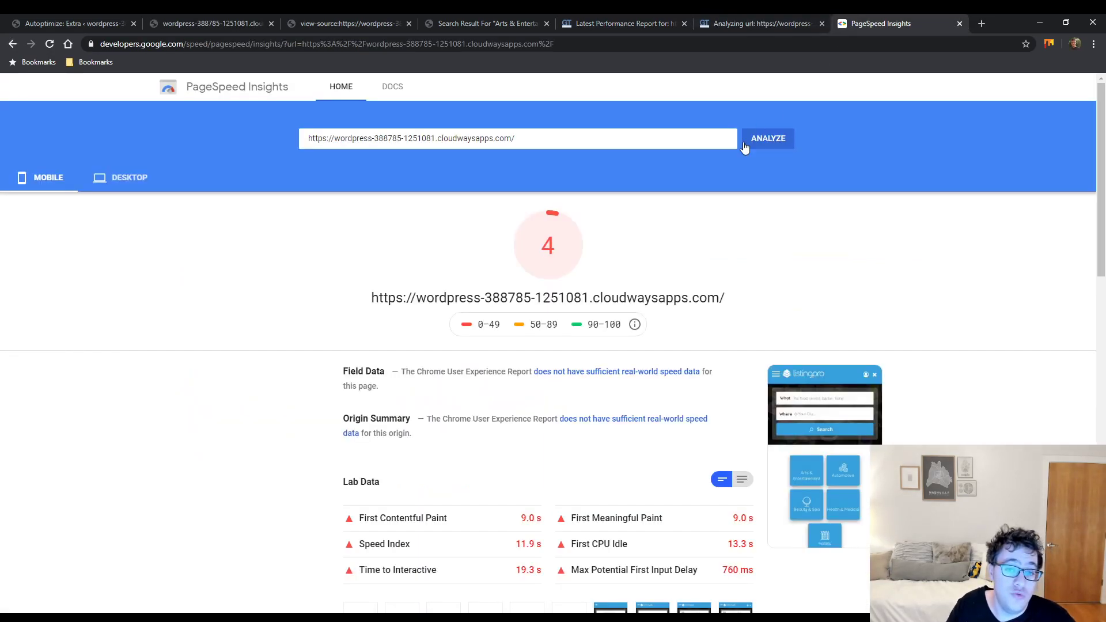
{"action": "left_click", "coordinate": [777, 145]}
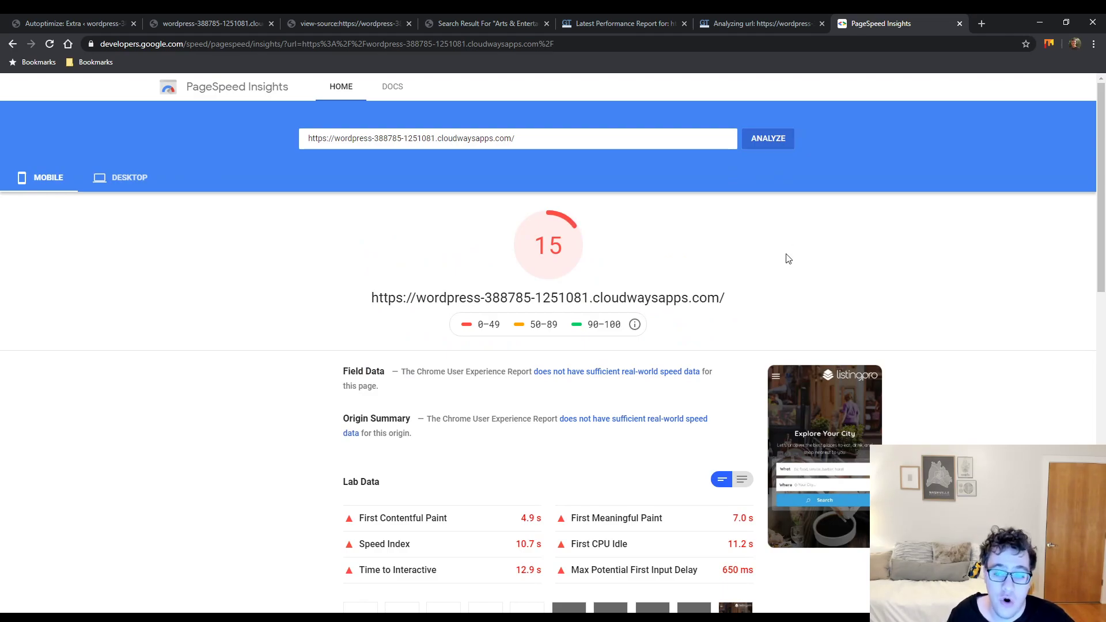
- Review the render-blocking resources, noting the 365 KB main CSS, plus the image opportunities
{"action": "scroll", "coordinate": [785, 257], "scroll_direction": "down", "scroll_amount": 8}
{"action": "left_click", "coordinate": [567, 290]}
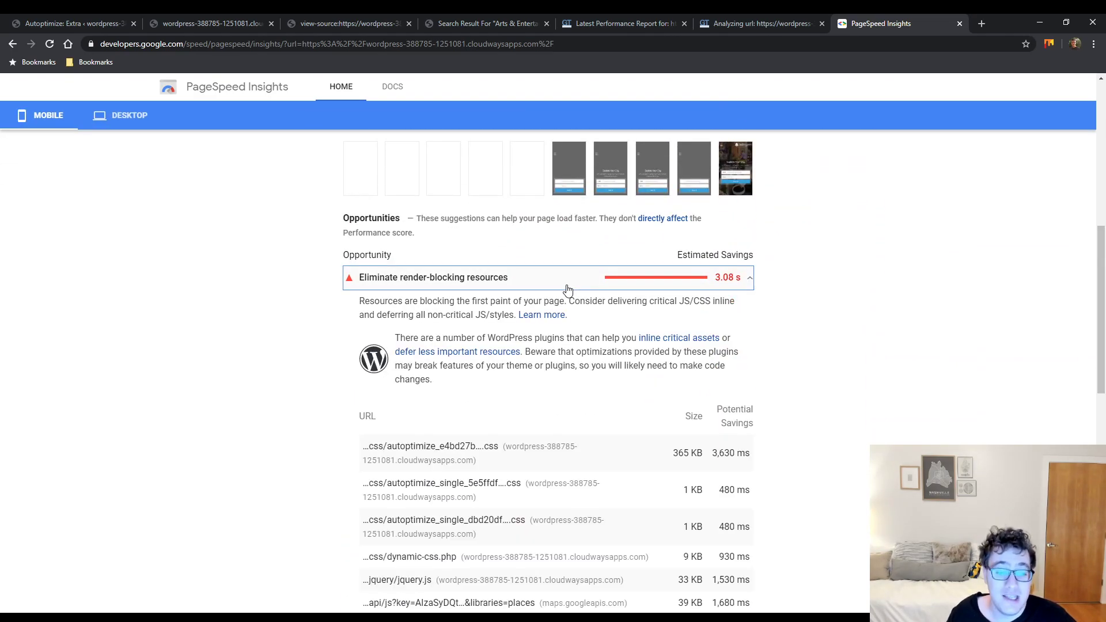
{"action": "scroll", "coordinate": [567, 290], "scroll_direction": "down", "scroll_amount": 2}
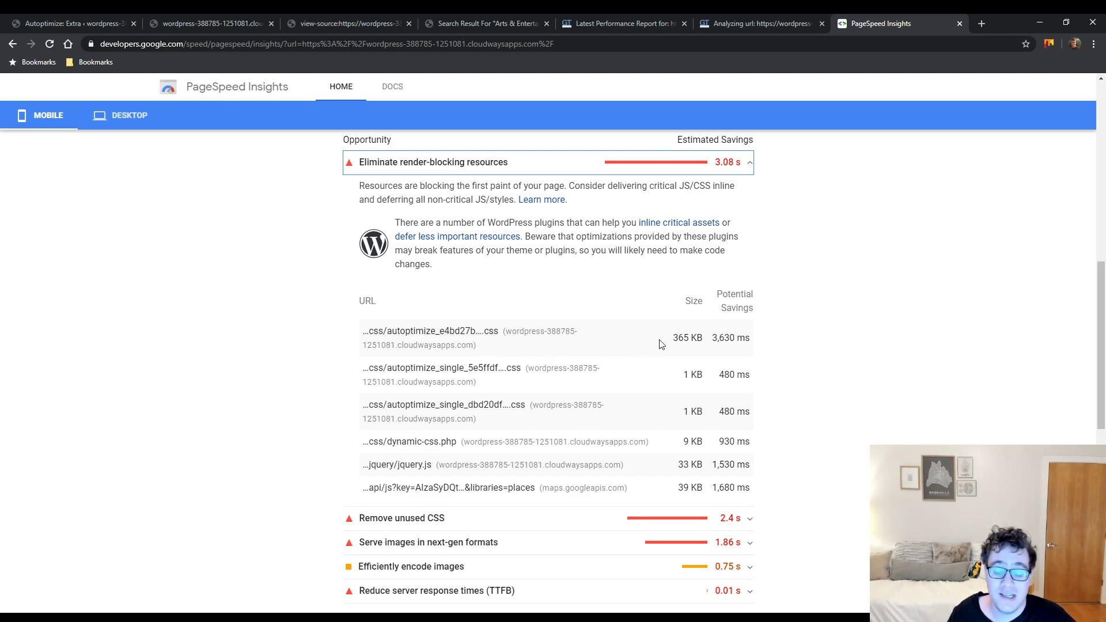
{"action": "left_click_drag", "start_coordinate": [667, 340], "coordinate": [714, 349]}
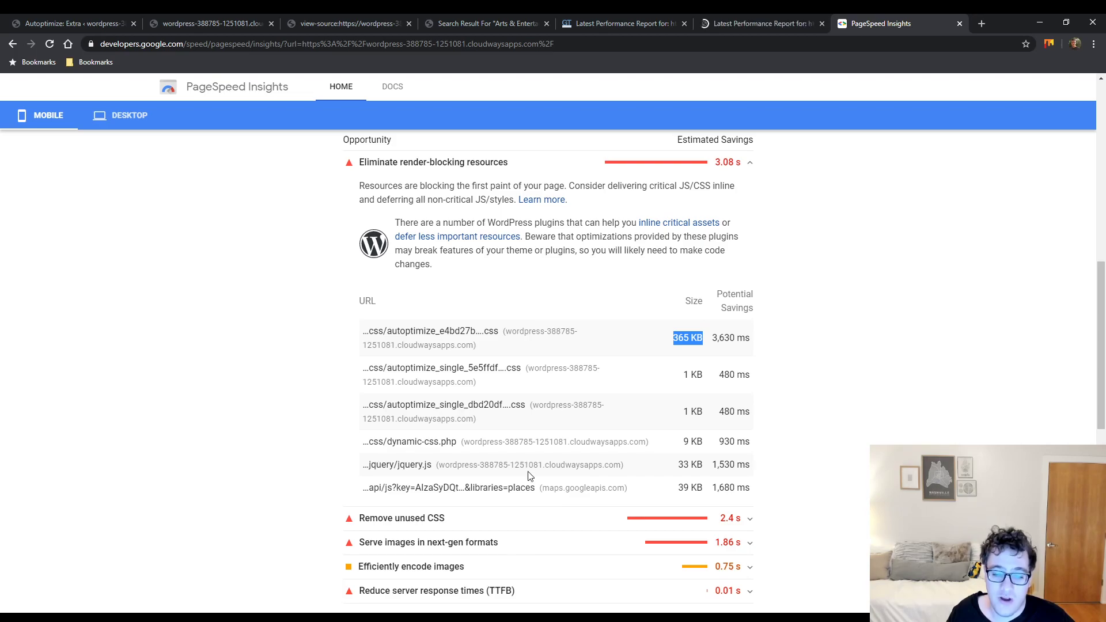
{"action": "scroll", "coordinate": [447, 458], "scroll_direction": "down", "scroll_amount": 3}
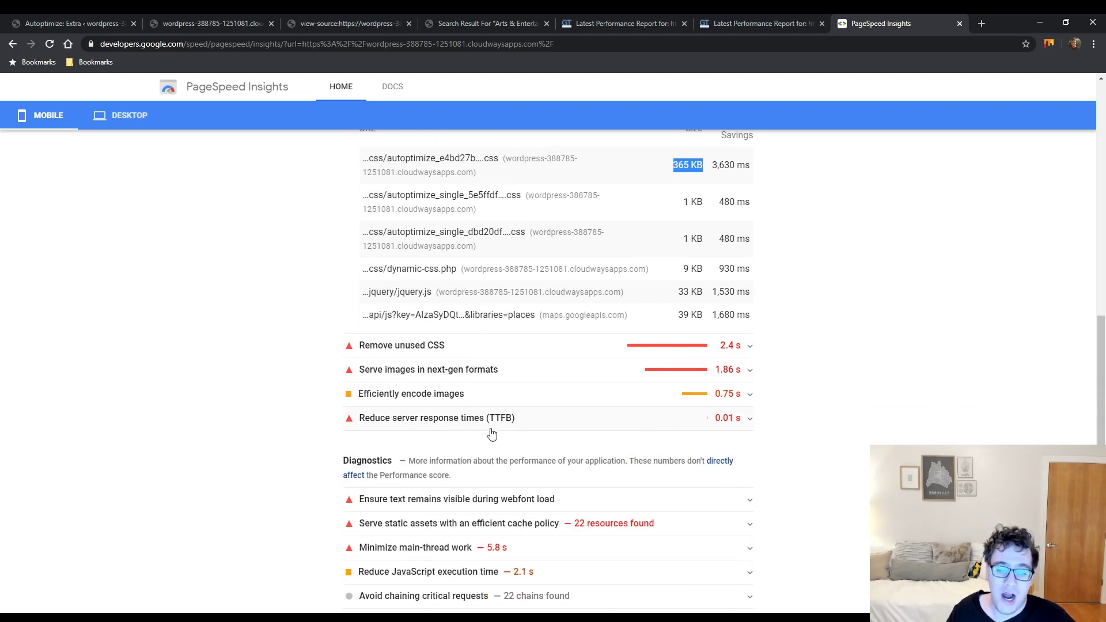
{"action": "left_click", "coordinate": [481, 390]}
{"action": "left_click", "coordinate": [493, 370]}
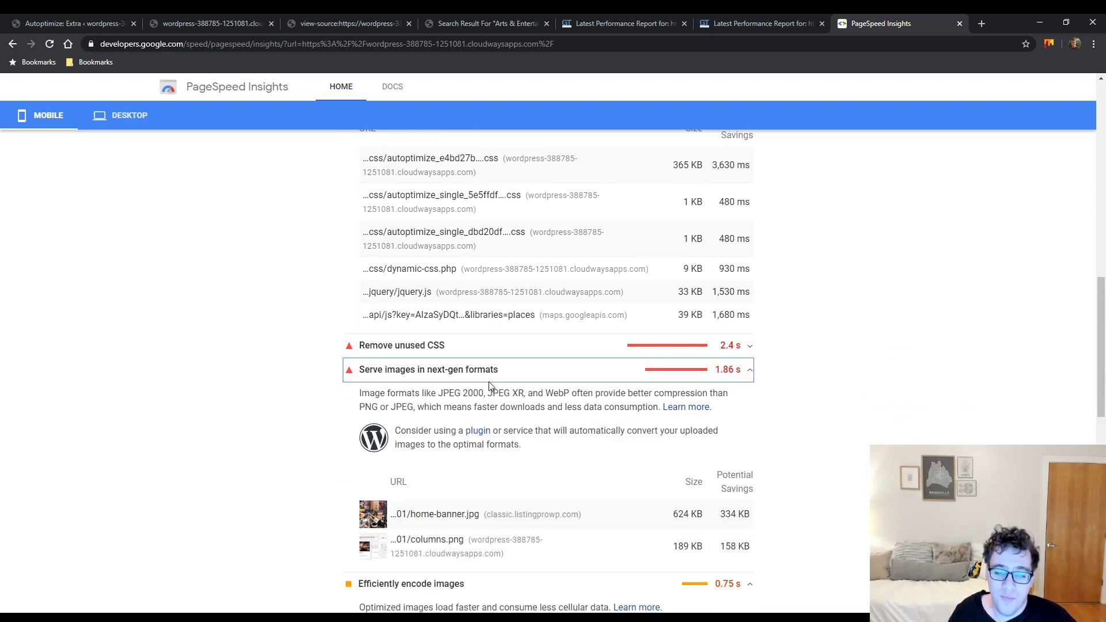
{"action": "left_click", "coordinate": [489, 373]}
{"action": "left_click", "coordinate": [484, 395]}
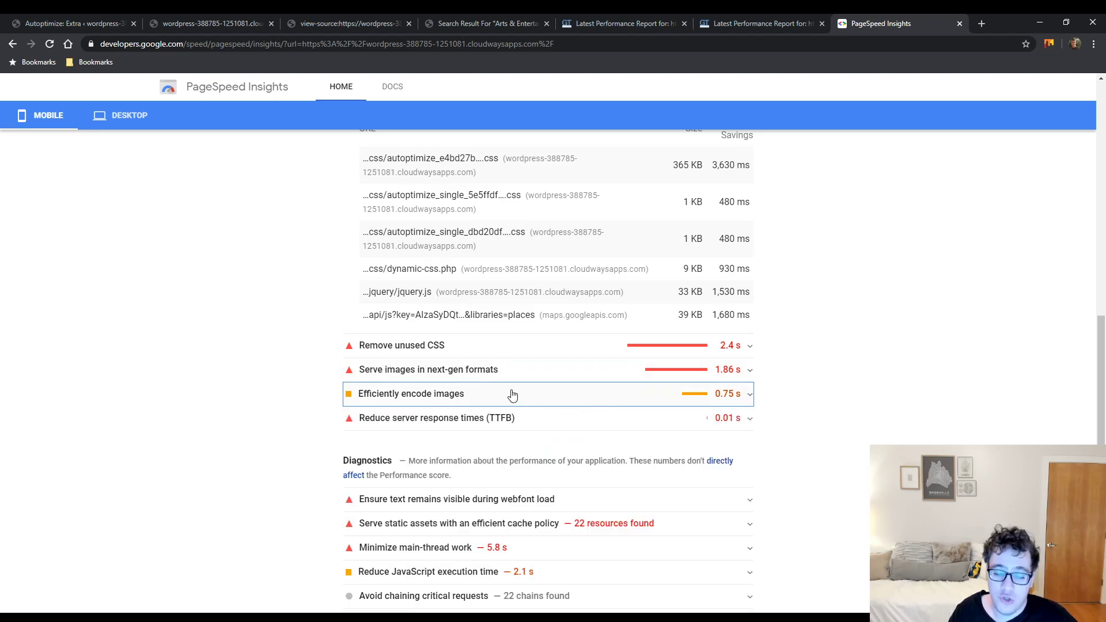
{"action": "scroll", "coordinate": [632, 313], "scroll_direction": "up", "scroll_amount": 5}
- Open the new report's waterfall and examine the combined Autoptimize script request
{"action": "left_click", "coordinate": [766, 23]}
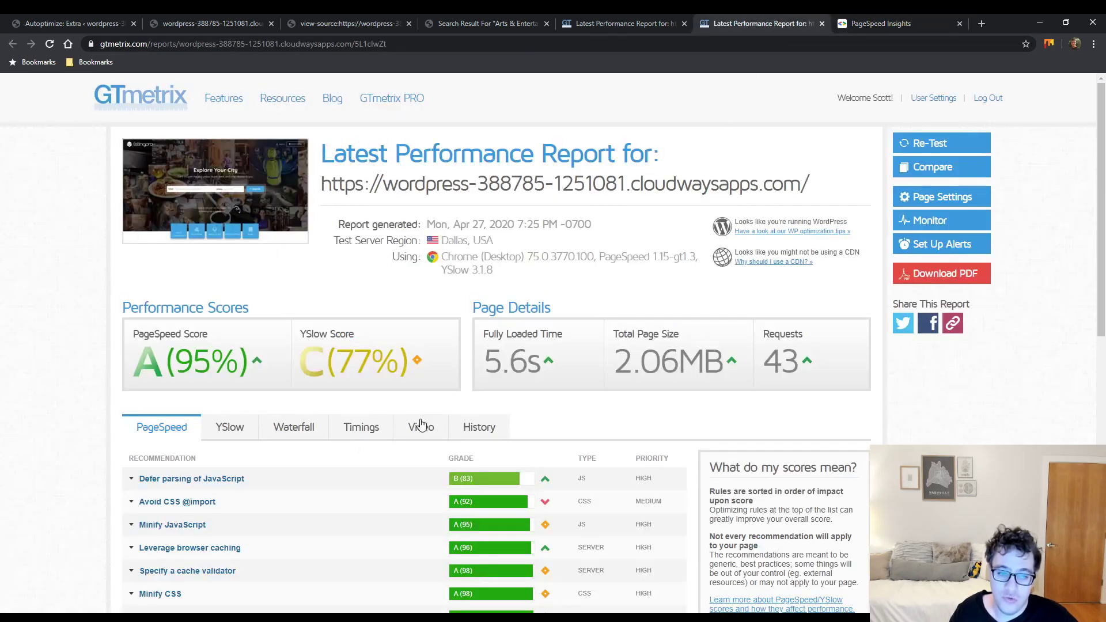
{"action": "left_click", "coordinate": [271, 437]}
{"action": "scroll", "coordinate": [487, 294], "scroll_direction": "down", "scroll_amount": 7}
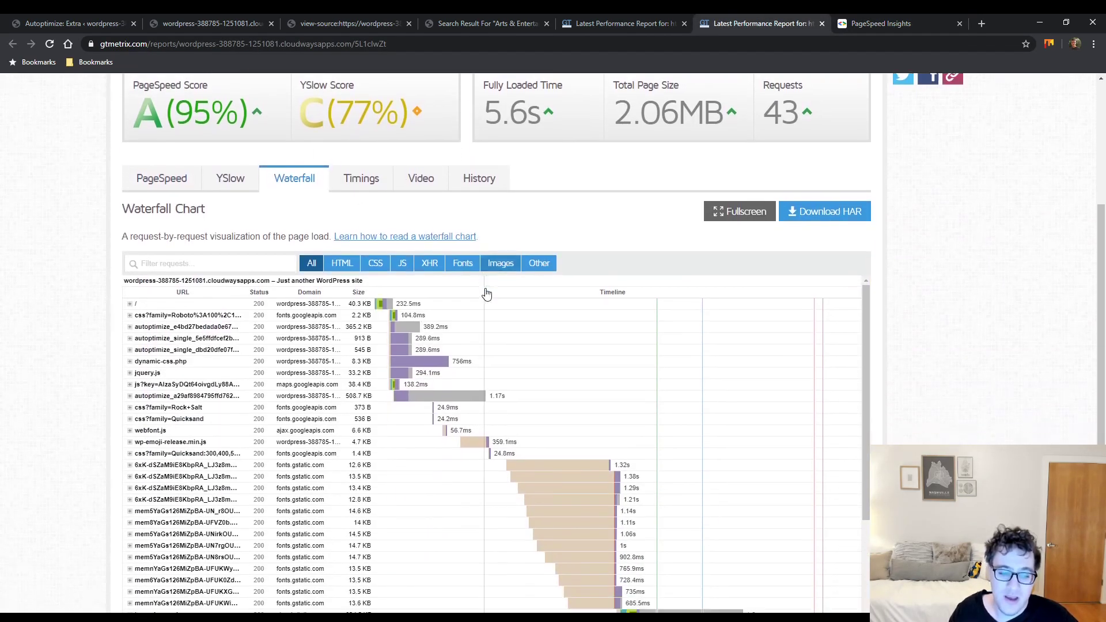
{"action": "scroll", "coordinate": [447, 311], "scroll_direction": "down", "scroll_amount": 3}
{"action": "scroll", "coordinate": [293, 323], "scroll_direction": "down", "scroll_amount": 2}
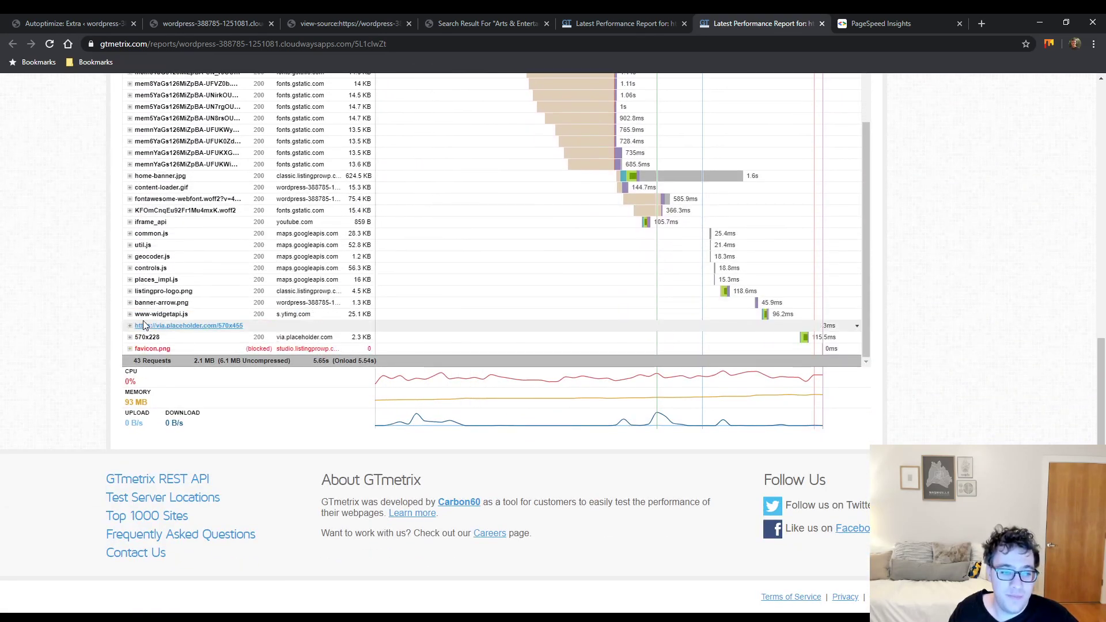
{"action": "scroll", "coordinate": [215, 327], "scroll_direction": "up", "scroll_amount": 10}
{"action": "scroll", "coordinate": [267, 294], "scroll_direction": "down", "scroll_amount": 3}
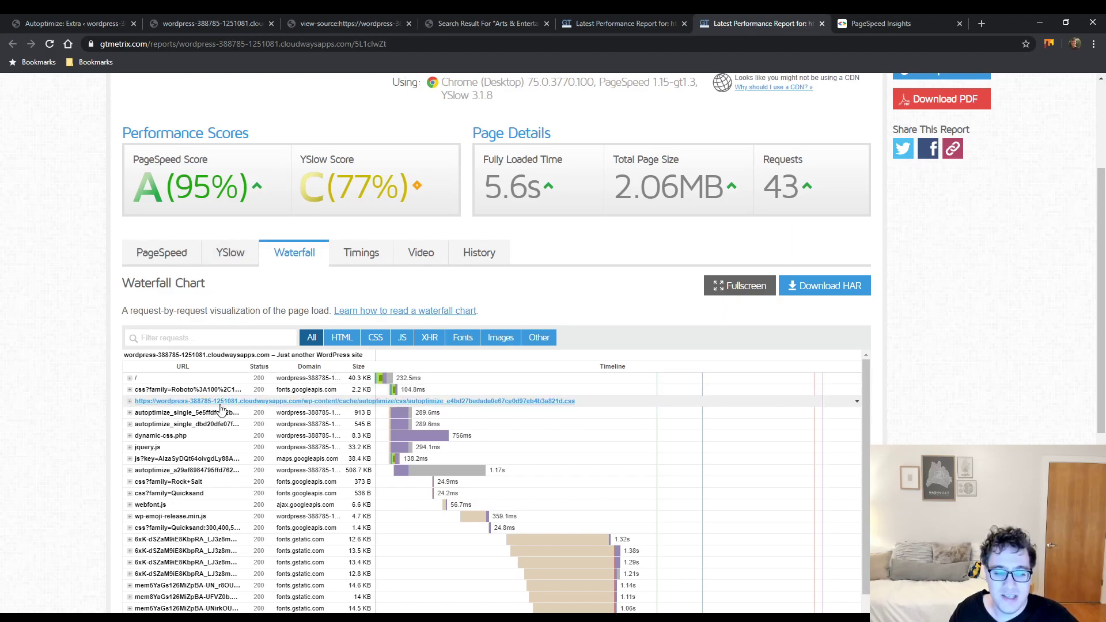
{"action": "left_click", "coordinate": [250, 470]}
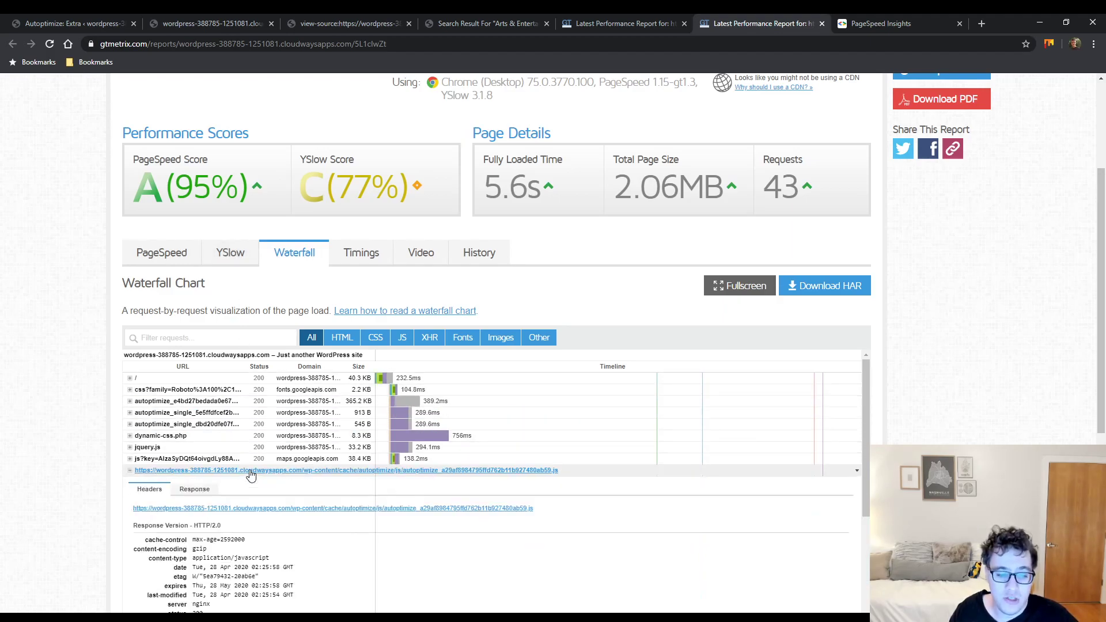
{"action": "left_click", "coordinate": [250, 471]}
{"action": "scroll", "coordinate": [599, 284], "scroll_direction": "up", "scroll_amount": 3}
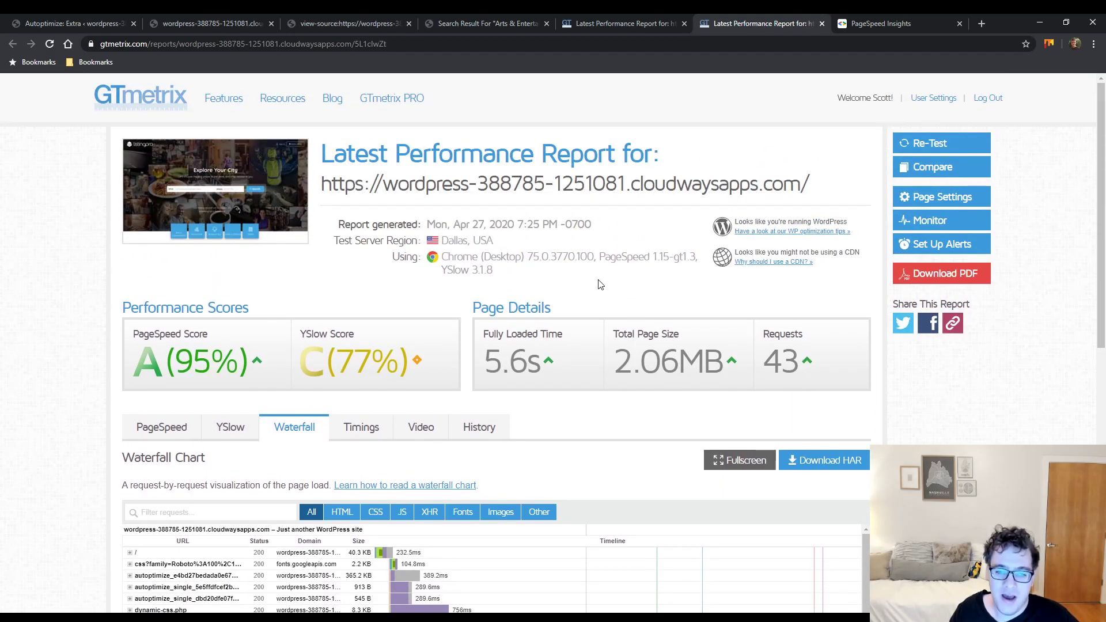
- Compare the new A (95%) report against the earlier C (74%) report
{"action": "left_click", "coordinate": [607, 19]}
{"action": "left_click", "coordinate": [759, 17]}
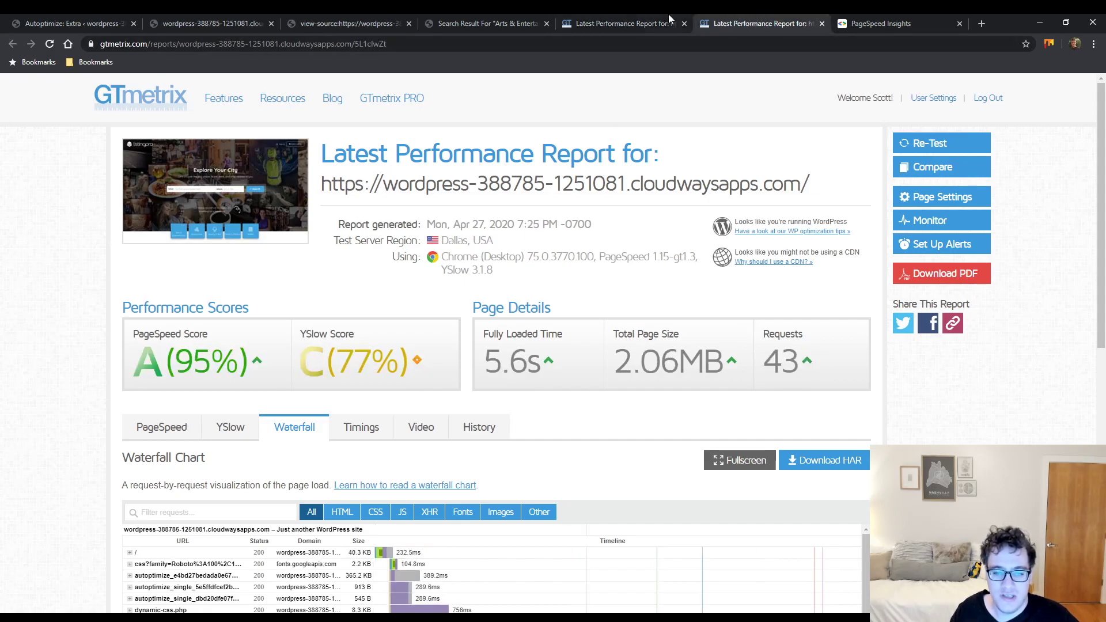
{"action": "left_click", "coordinate": [657, 20]}
{"action": "left_click", "coordinate": [749, 18]}
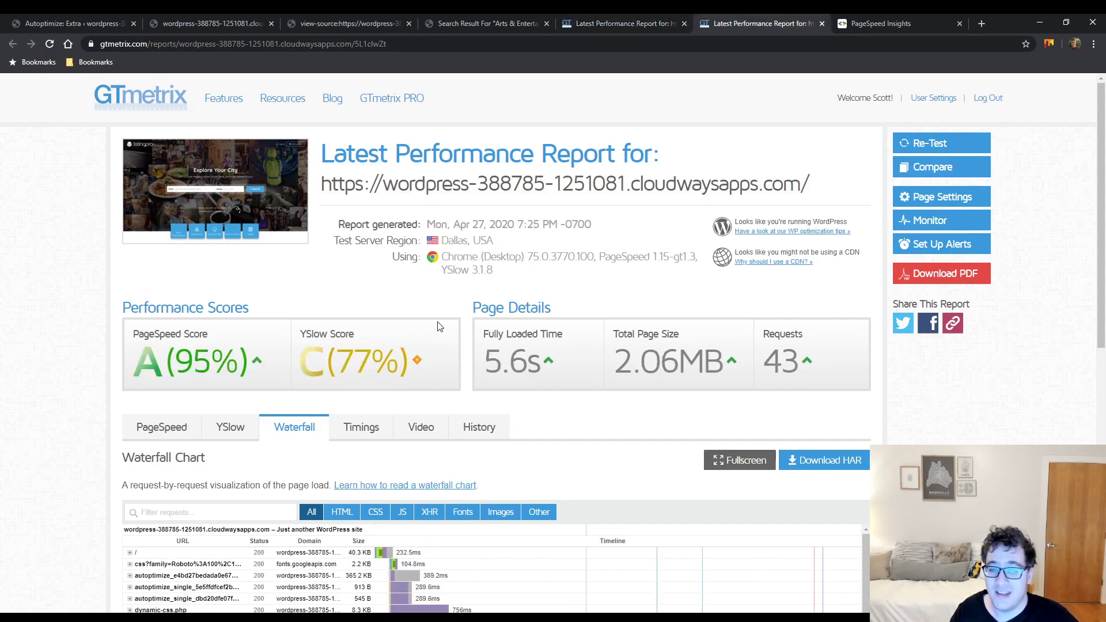
- Compare page load timings of both reports, then return to the new waterfall chart
{"action": "left_click", "coordinate": [384, 428]}
{"action": "scroll", "coordinate": [404, 409], "scroll_direction": "down", "scroll_amount": 3}
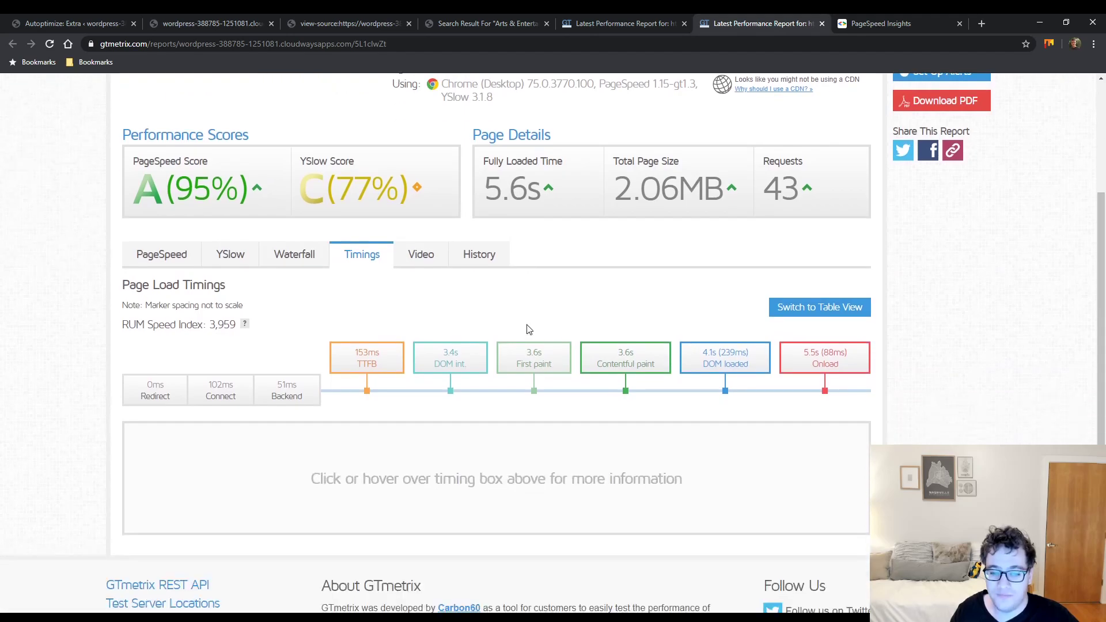
{"action": "left_click", "coordinate": [667, 24]}
{"action": "left_click", "coordinate": [358, 425]}
{"action": "scroll", "coordinate": [492, 391], "scroll_direction": "down", "scroll_amount": 3}
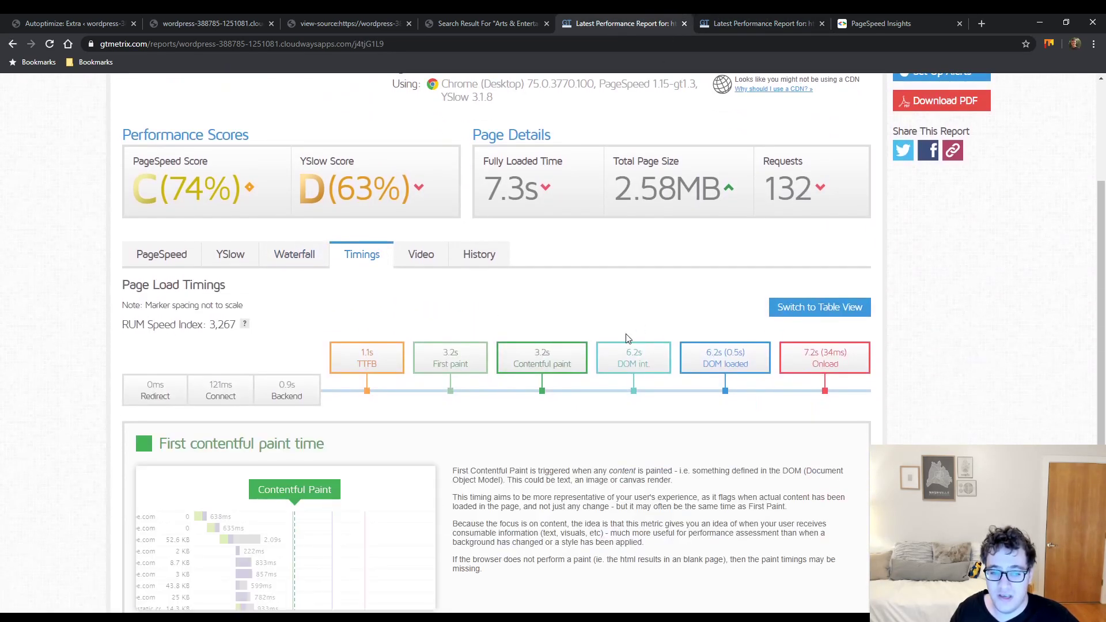
{"action": "left_click", "coordinate": [748, 20]}
{"action": "left_click", "coordinate": [663, 23]}
{"action": "left_click", "coordinate": [714, 24]}
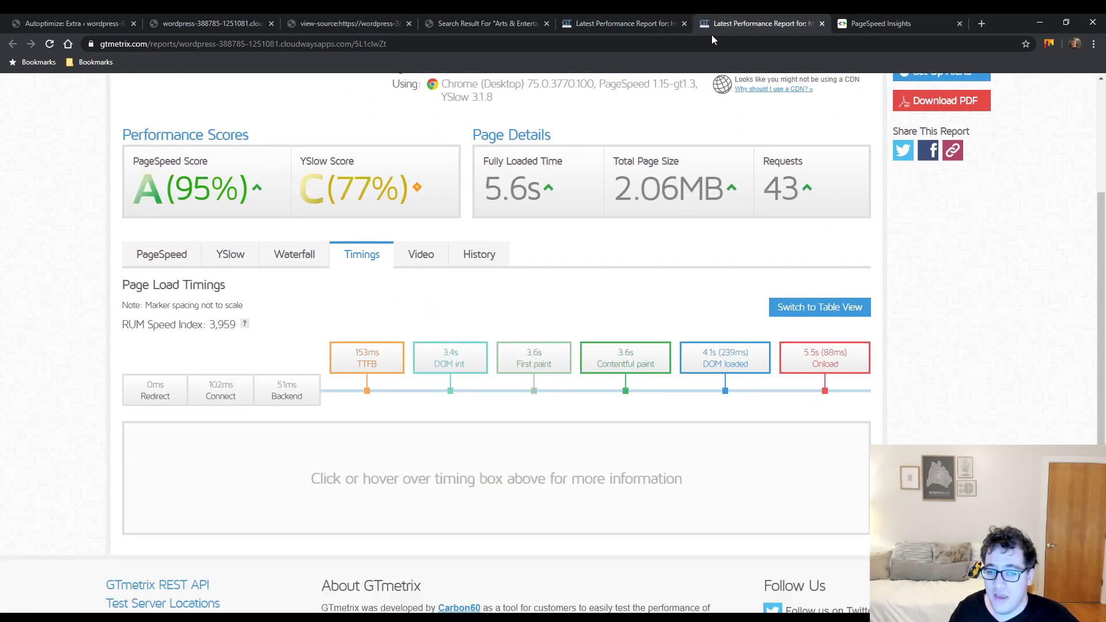
{"action": "left_click", "coordinate": [316, 257]}
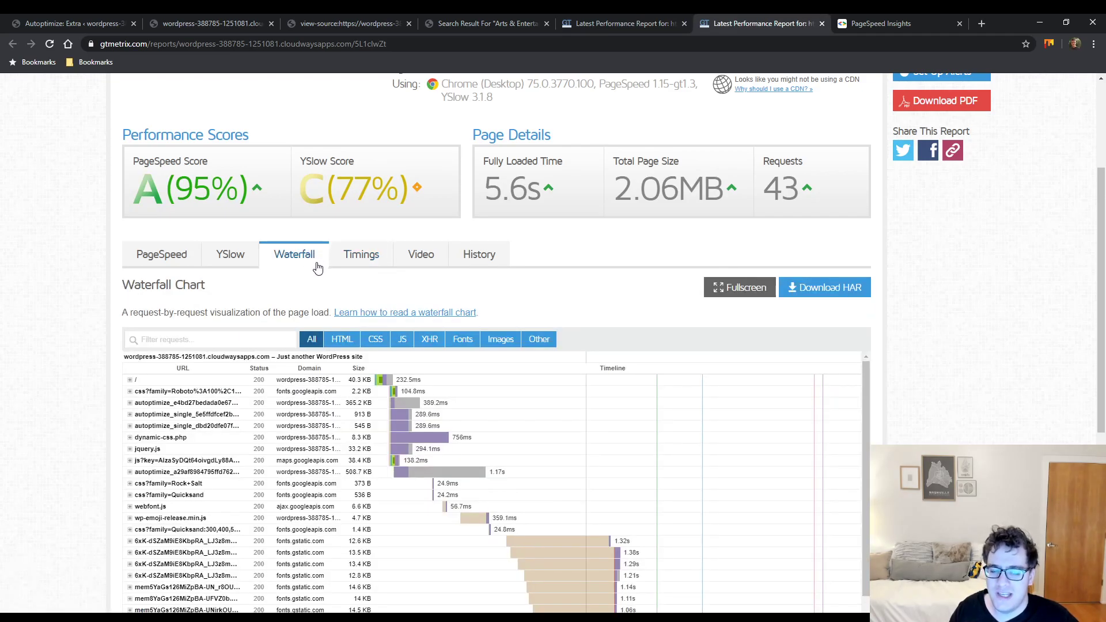